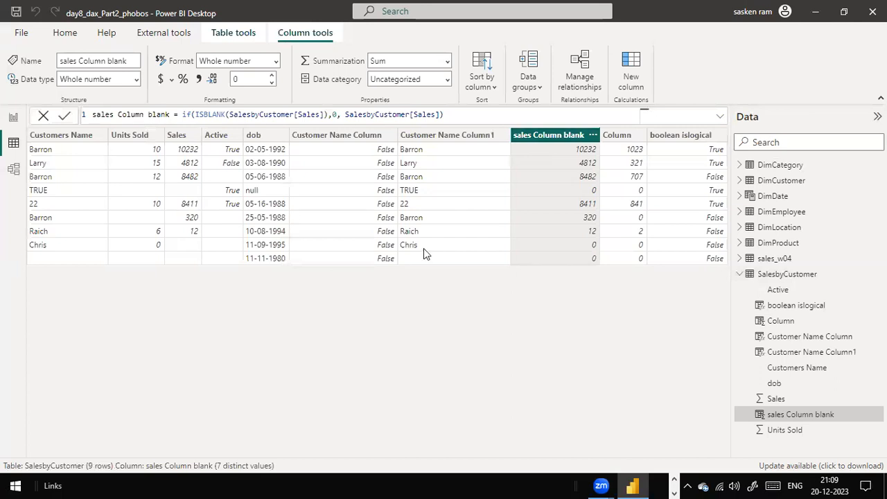
Copy the sales Column blank formula and paste it into a new calculated column in SalesbyCustomer
left_click(232, 36)
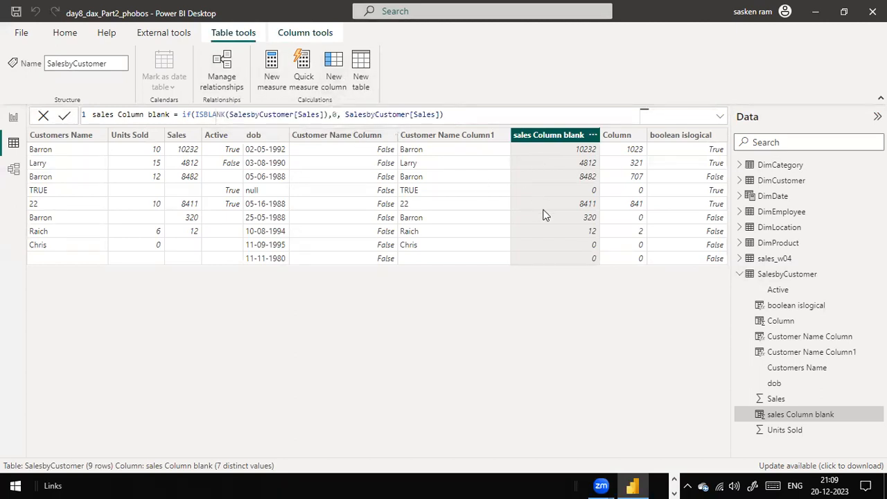
left_click(466, 118)
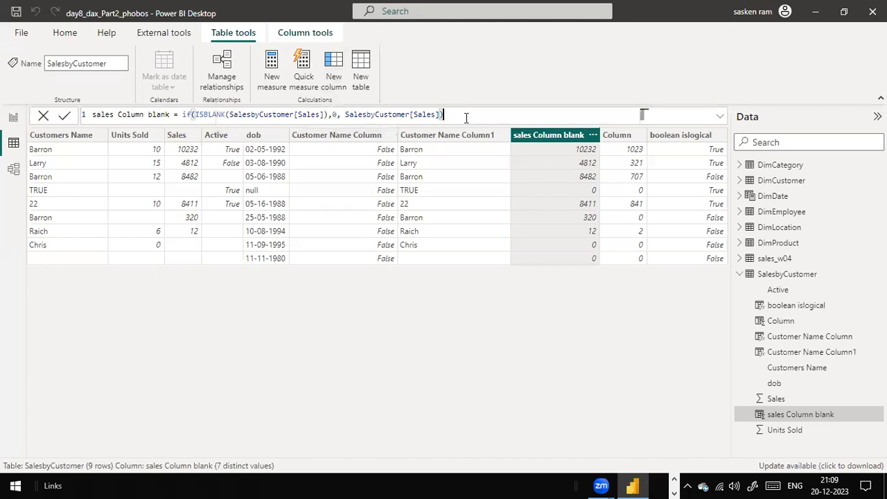
key("ctrl+a")
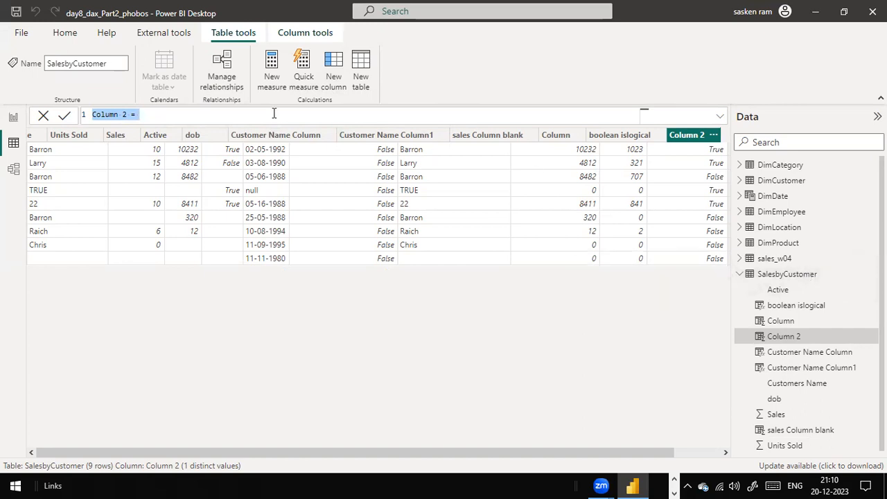
type("sales Column blank = if(ISBLANK(SalesbyCustomer[Sales]),0, SalesbyCustomer[Sales])")
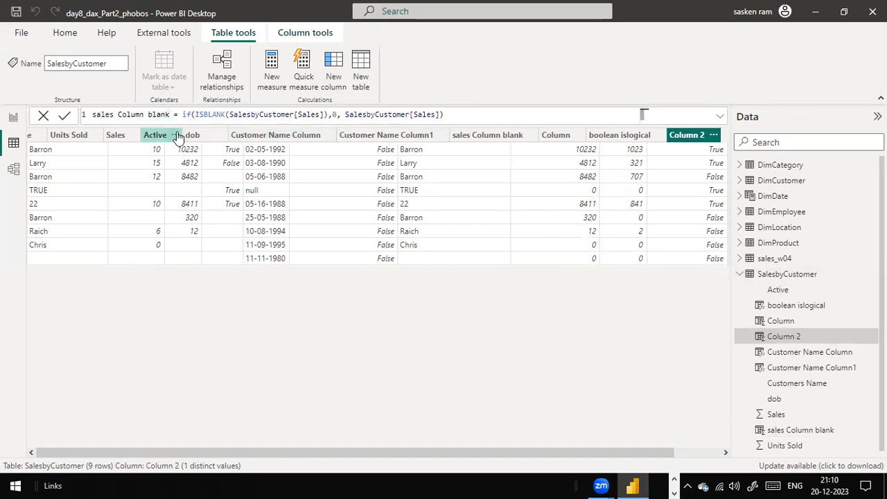
Examine the pasted formula's ISBLANK test and IF arguments referencing SalesbyCustomer[Sales]
left_click(262, 115)
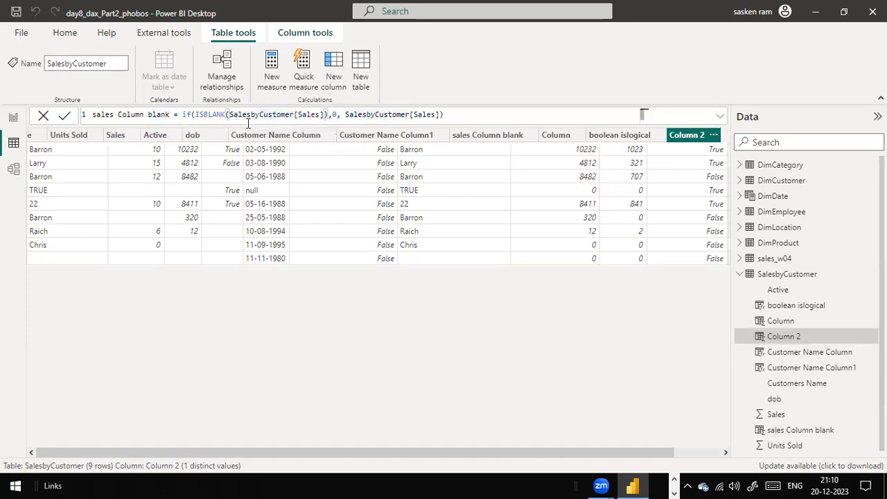
left_click(323, 115)
double_click(318, 115)
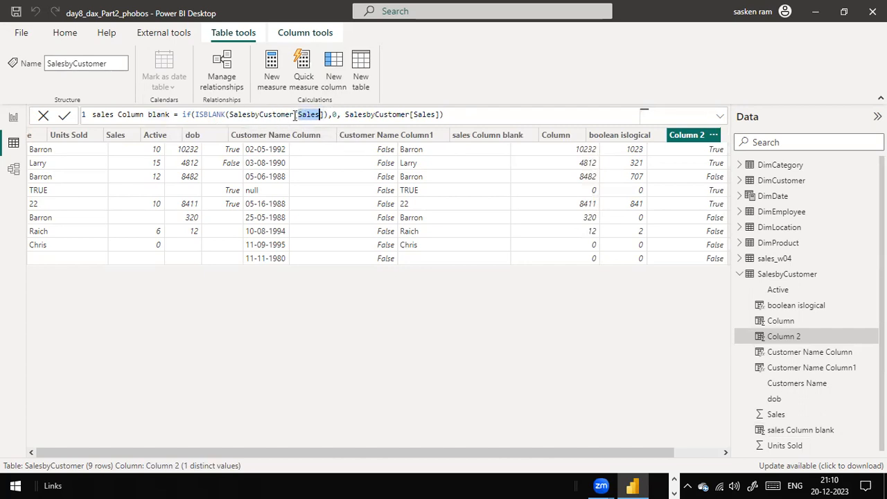
left_click(333, 115)
left_click(188, 114)
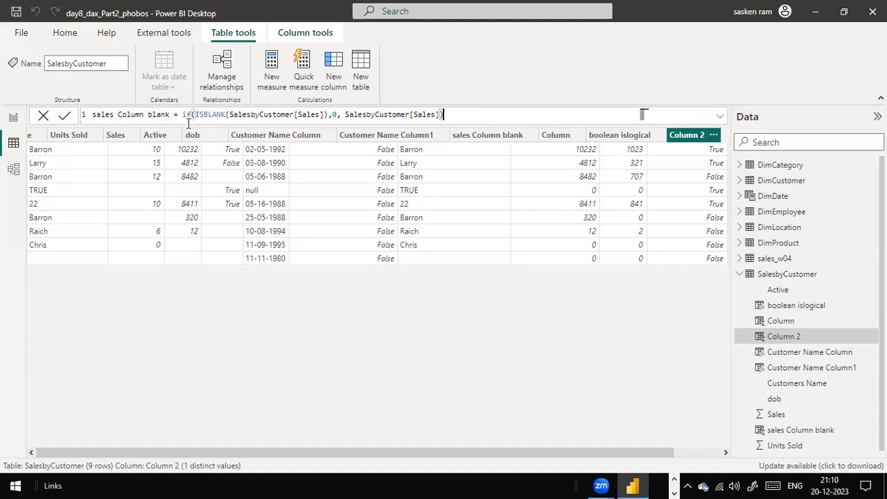
left_click(343, 115)
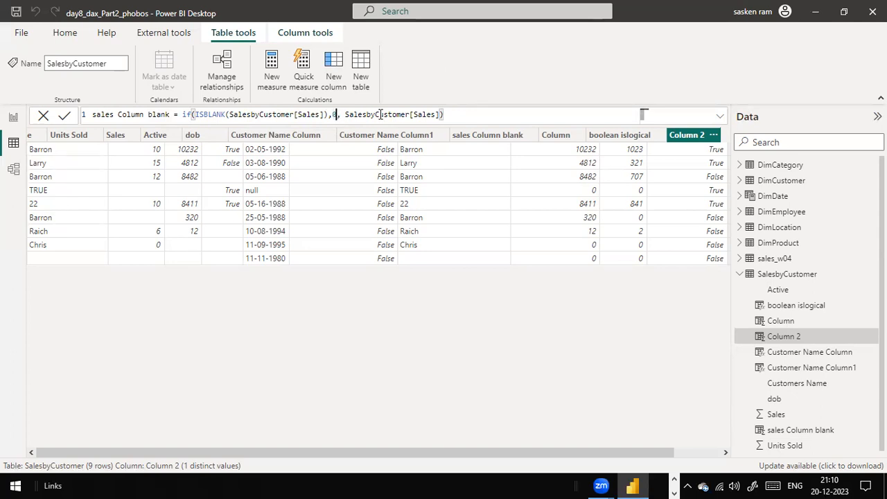
left_click(379, 114)
double_click(420, 114)
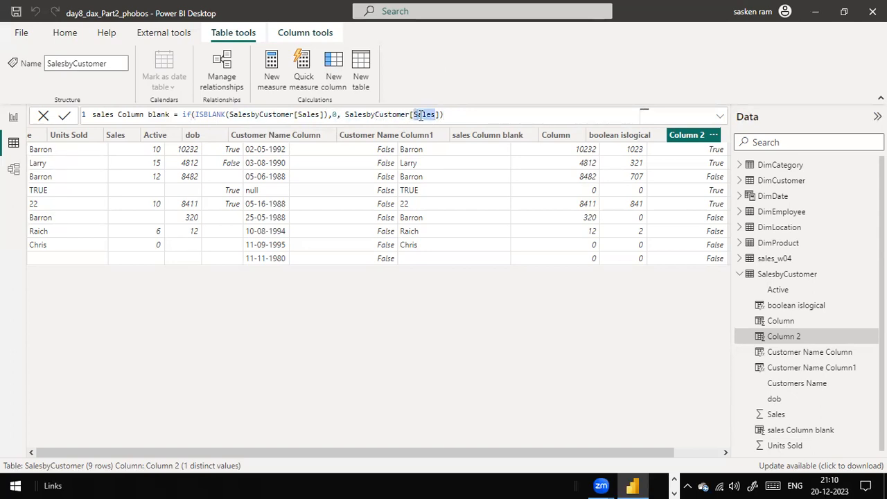
double_click(306, 115)
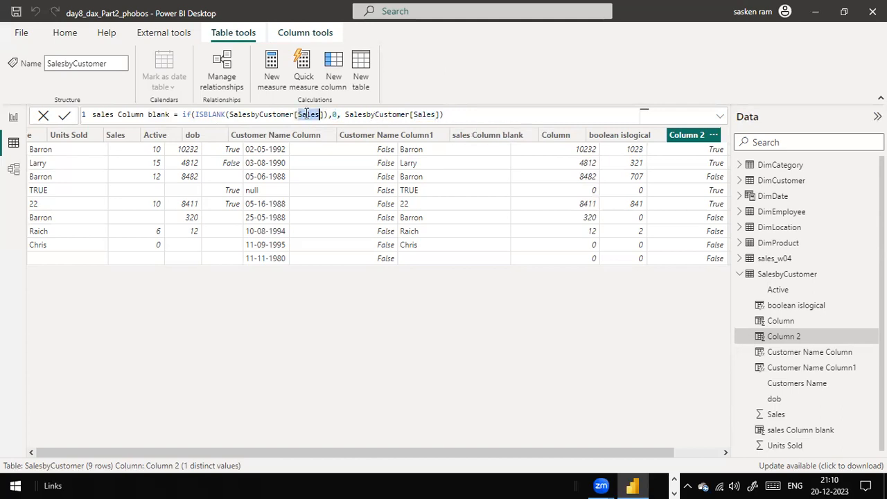
double_click(334, 114)
double_click(434, 114)
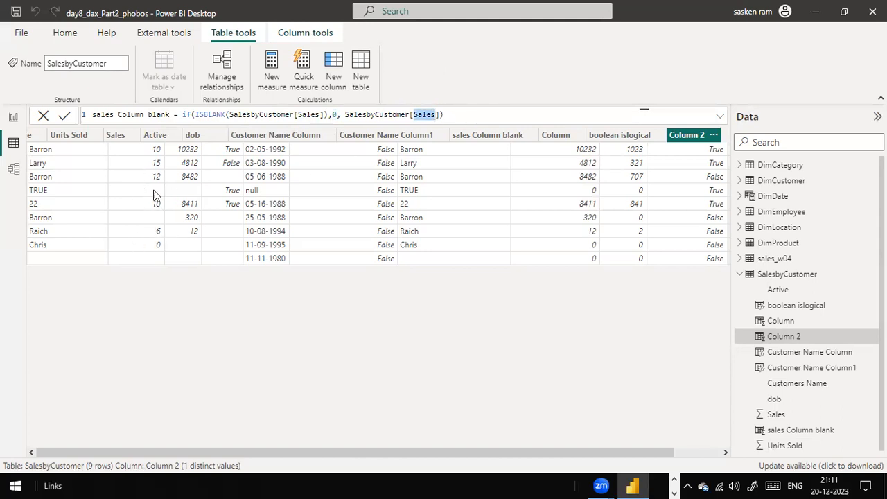
Rename the new column to sales Column blank1 and commit the formula
left_click(171, 115)
type("1")
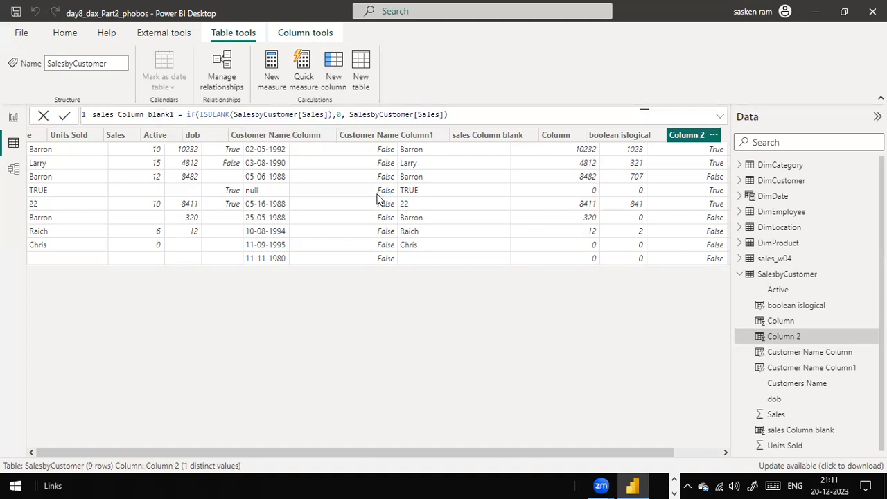
key("Return")
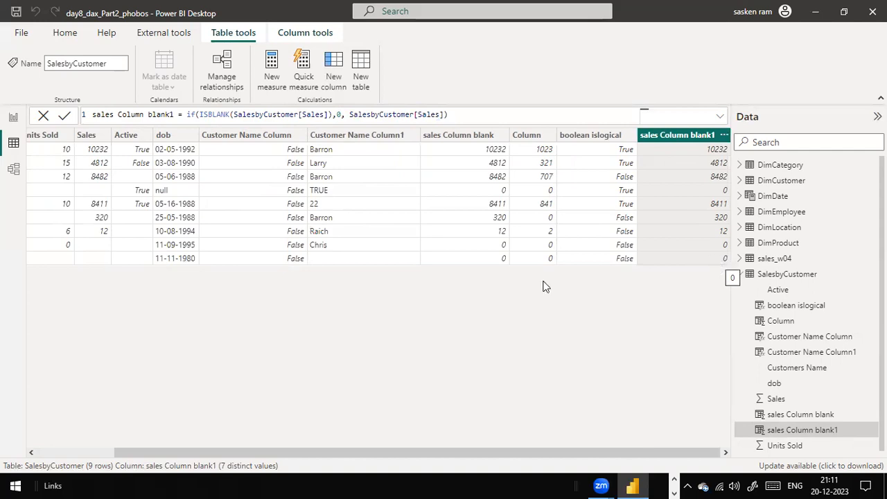
key("super+d")
double_click(116, 371)
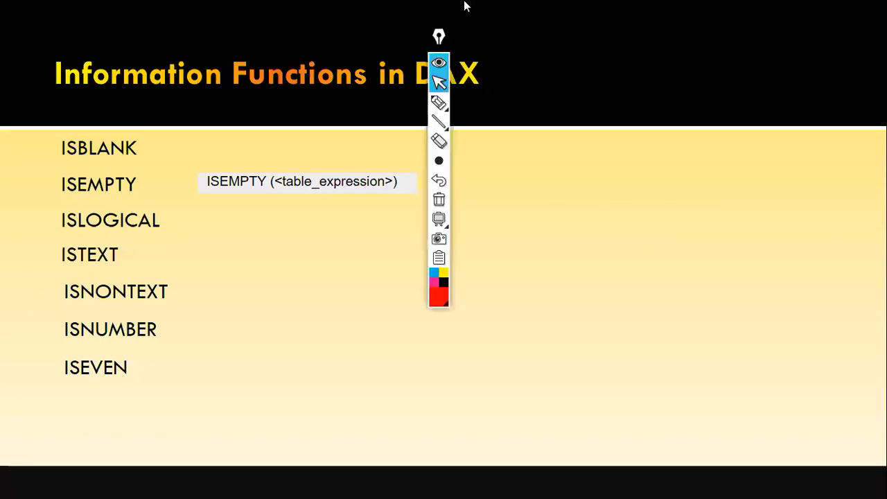
mouse_move(439, 40)
left_mouse_down()
mouse_move(496, 212)
mouse_move(812, 279)
left_mouse_up()
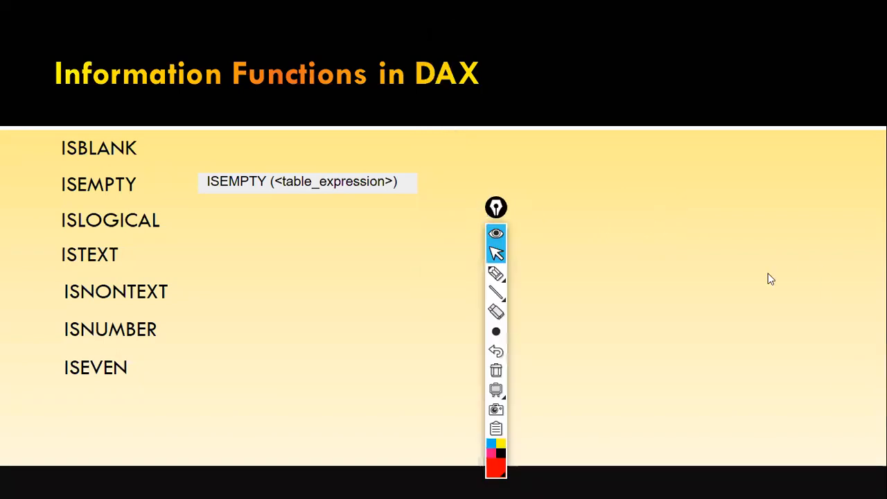
key("alt+Tab")
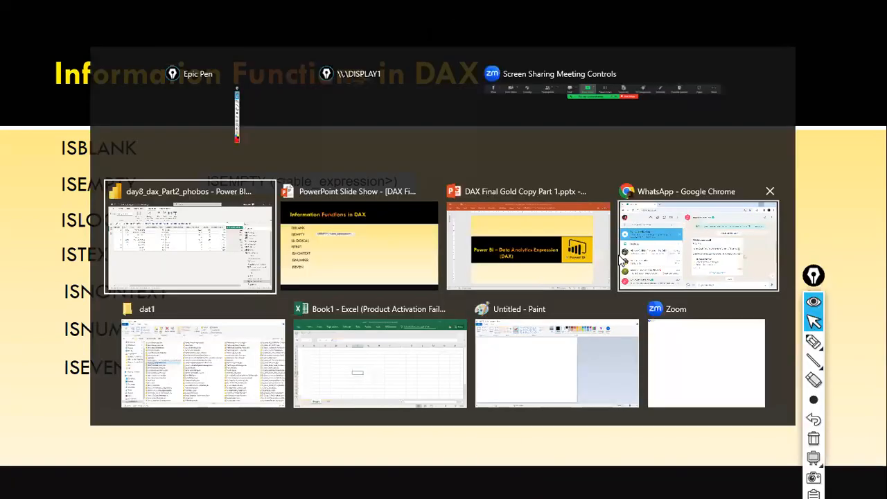
key("alt+Tab")
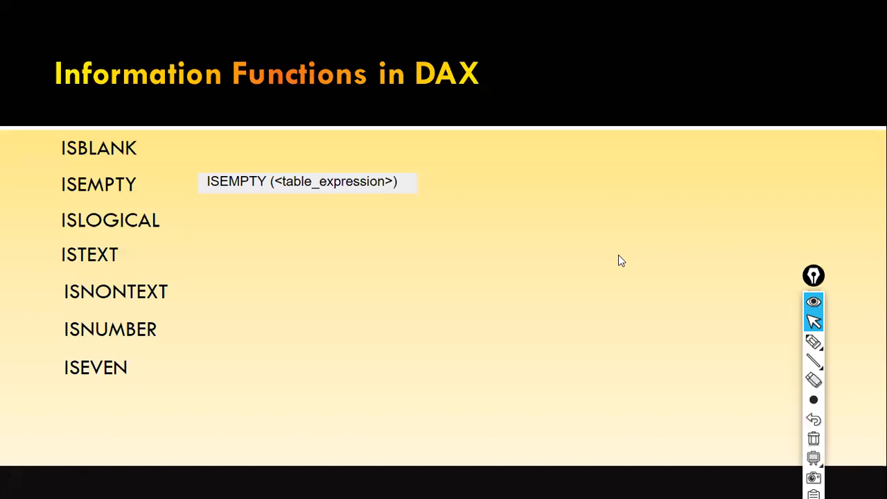
key("alt+Tab")
key("alt+Tab")
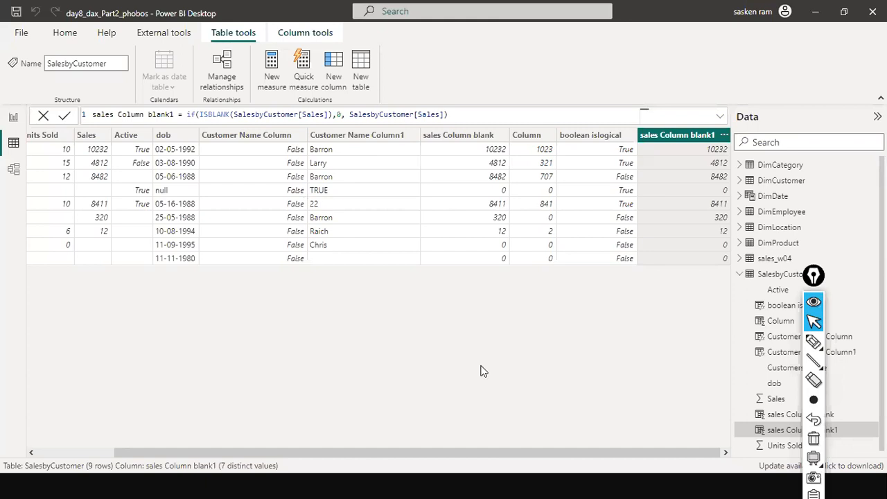
key("ctrl+shift+a")
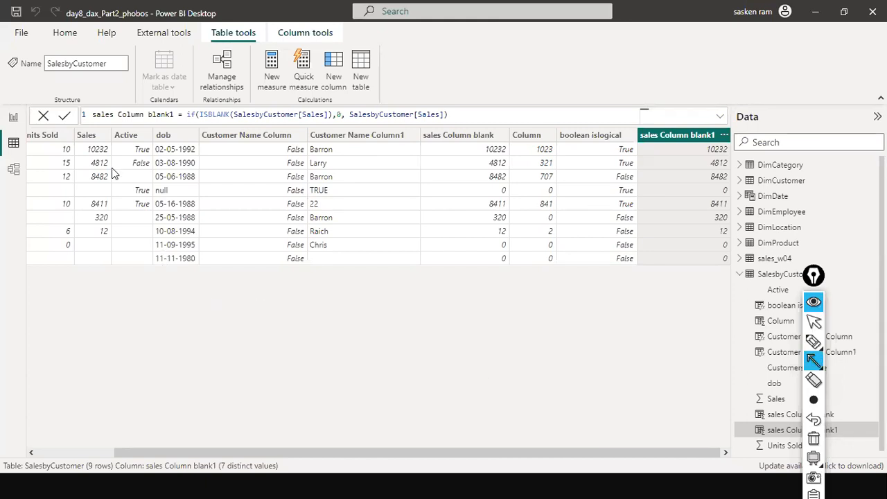
left_click_drag(77, 122, 84, 123)
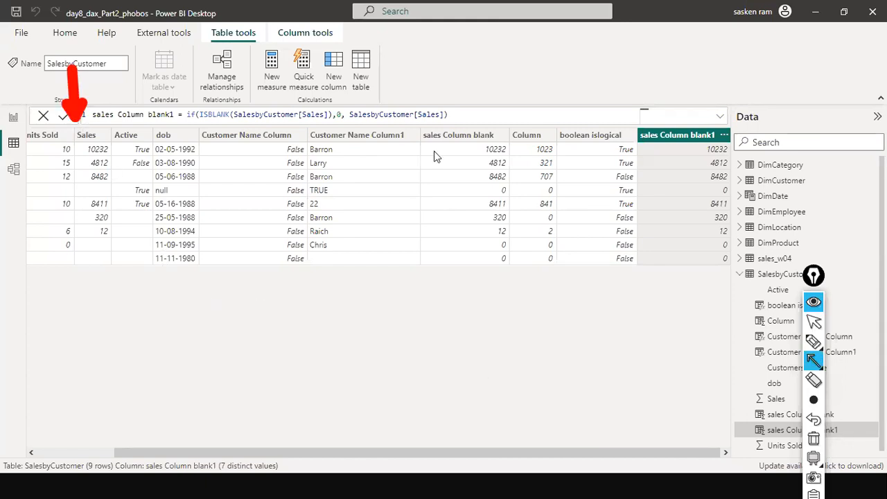
left_click_drag(683, 133, 679, 131)
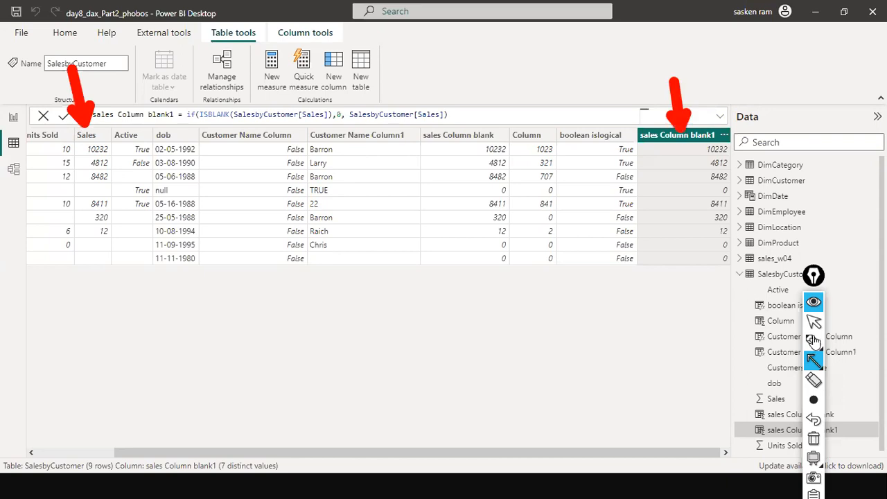
mouse_move(805, 401)
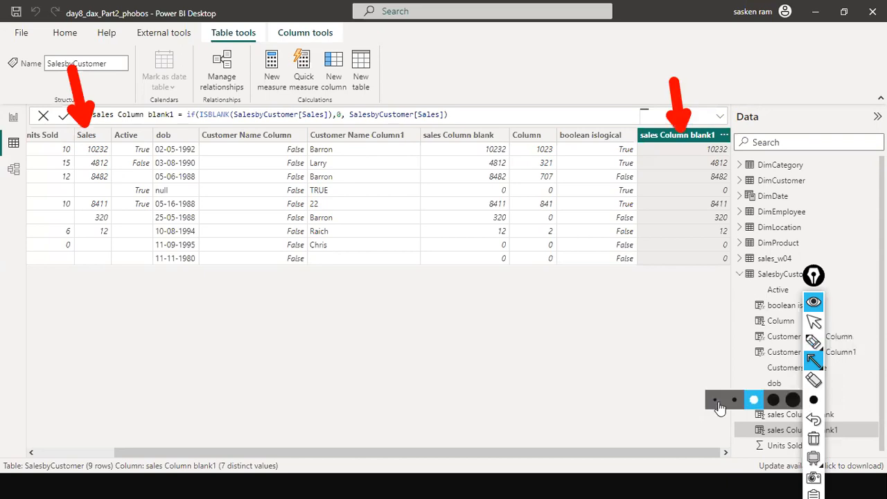
left_click(718, 401)
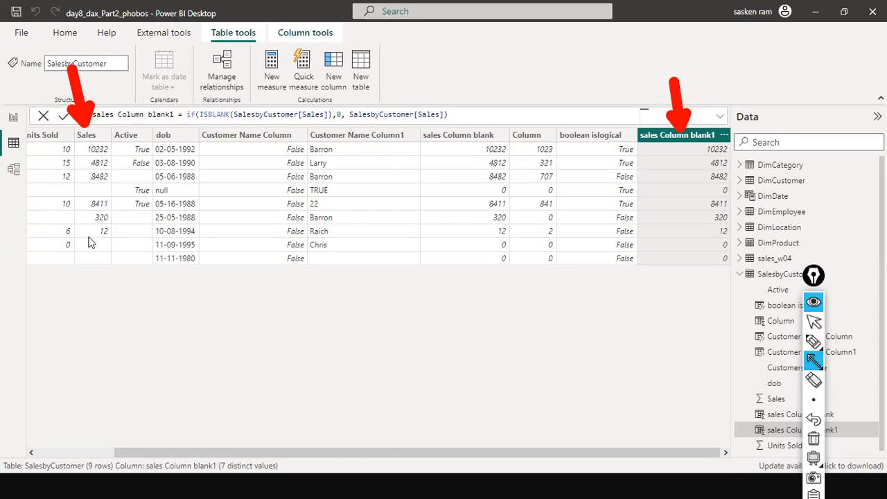
Inspect the Sales, Active, Units Sold and Customer Name Column columns and their formulas
left_click(94, 136)
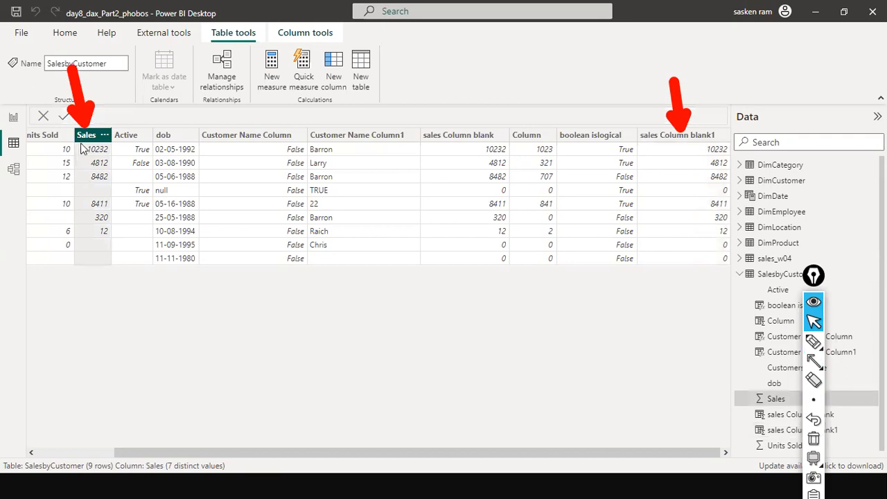
left_click(125, 136)
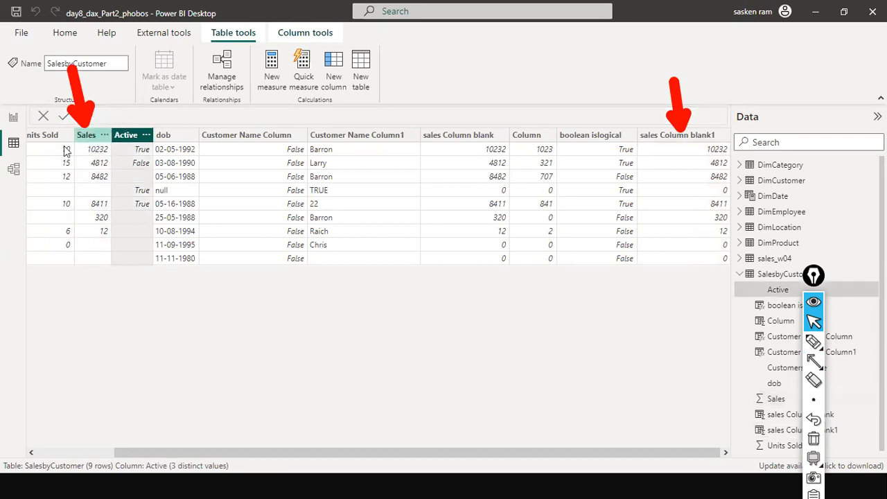
left_click(92, 136)
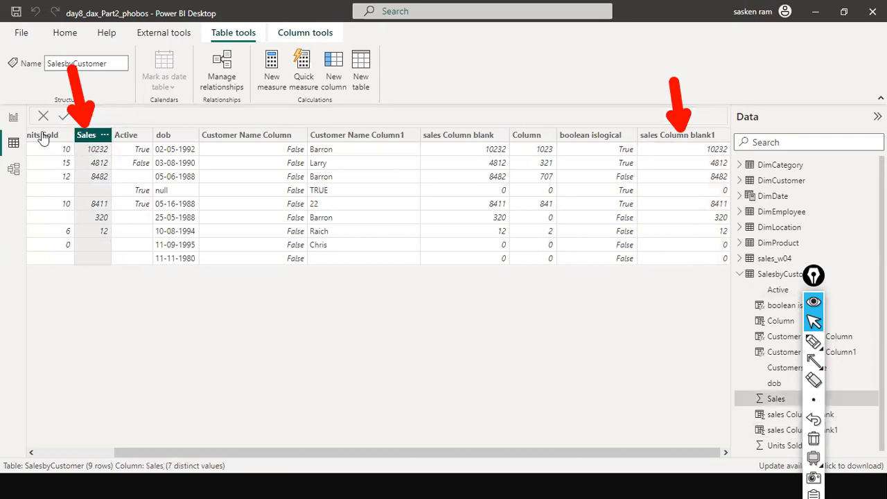
left_click(114, 138)
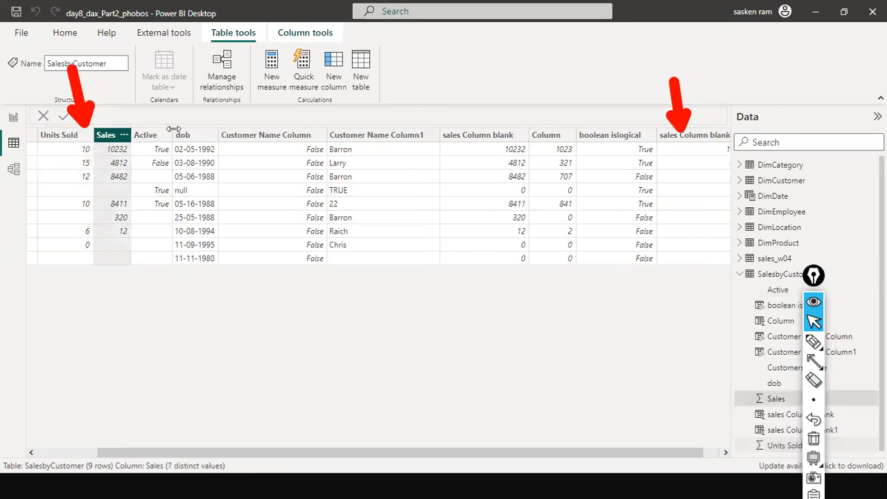
left_click(244, 135)
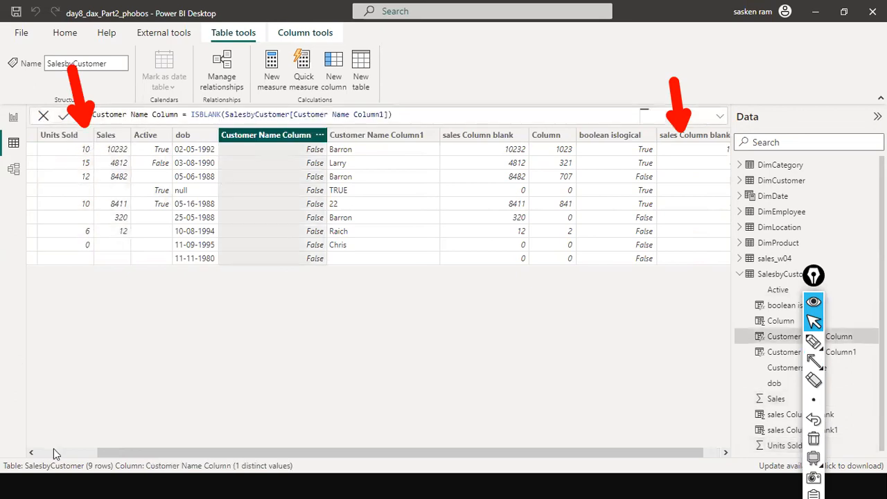
scroll(53, 448, "left", 1)
scroll(129, 144, "left", 2)
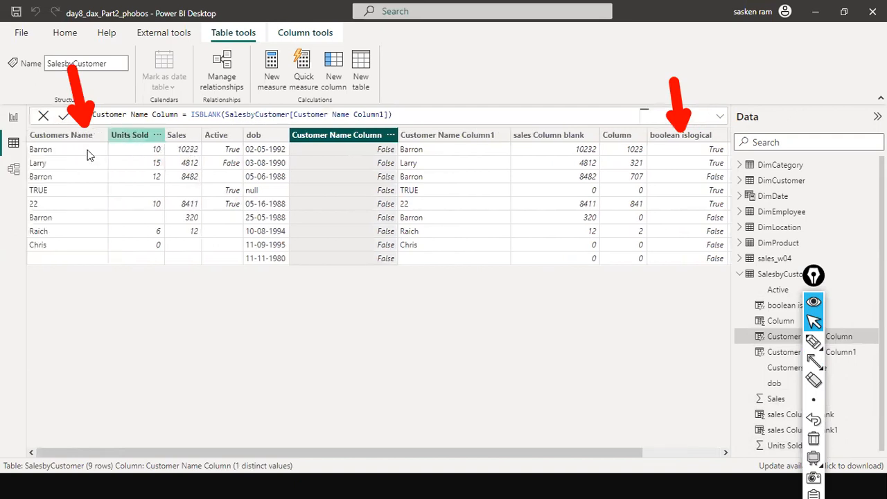
Review the Customers Name, Sales, Active and dob columns across the SalesbyCustomer table
left_click(49, 135)
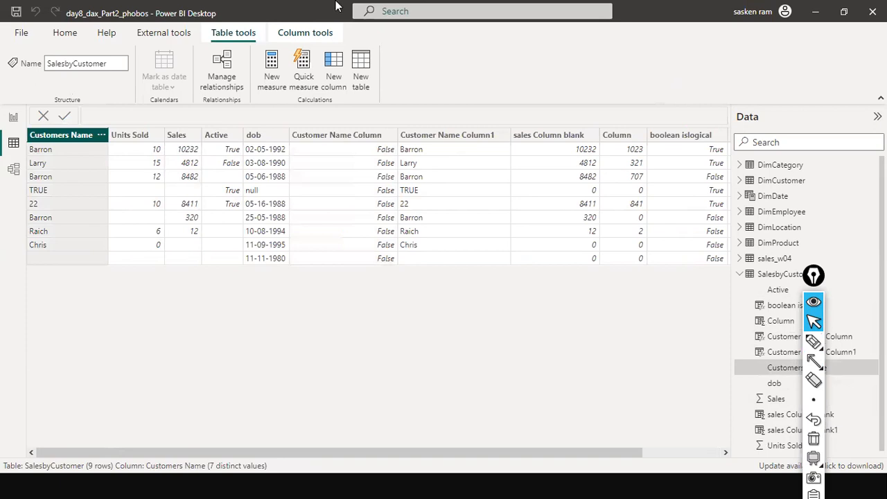
left_click(63, 37)
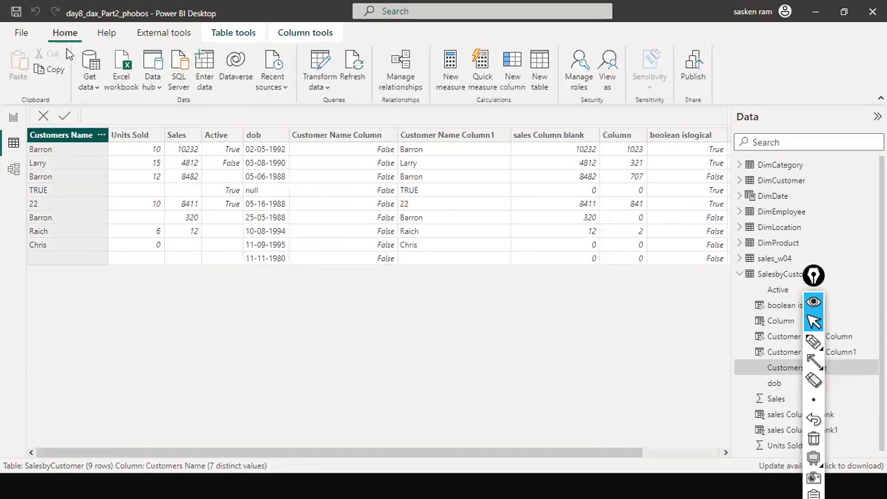
left_click(176, 136)
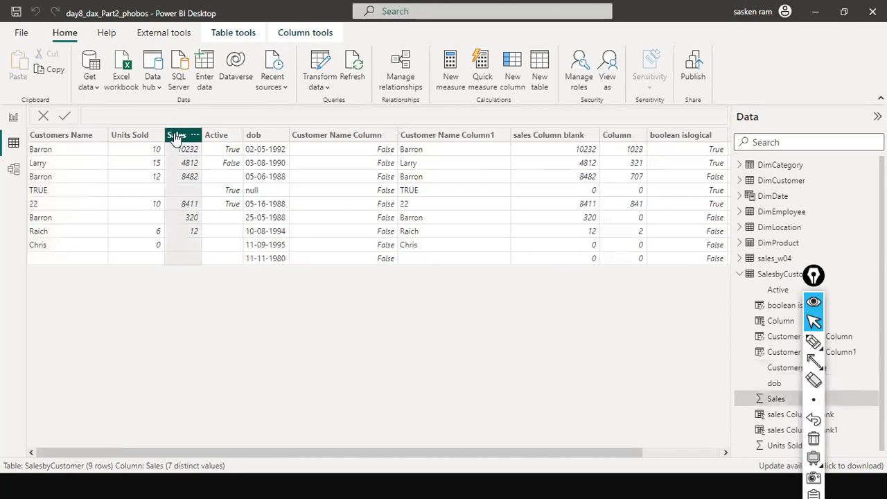
left_click(219, 137)
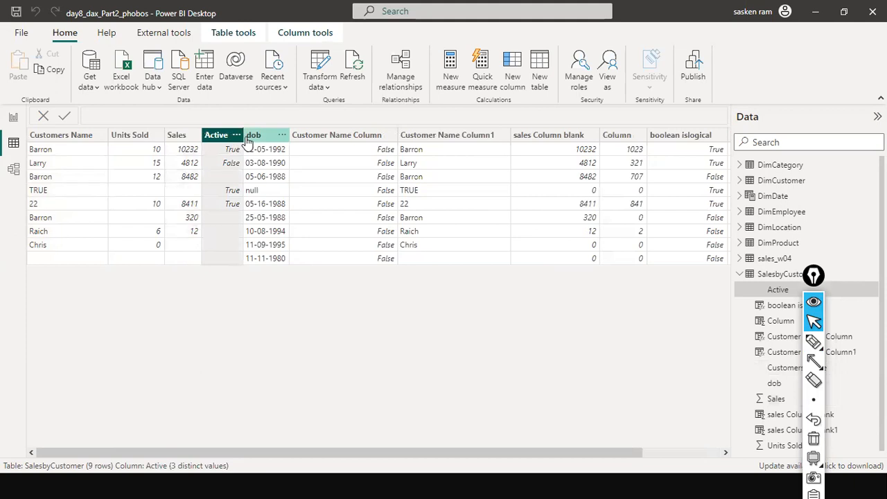
left_click(249, 139)
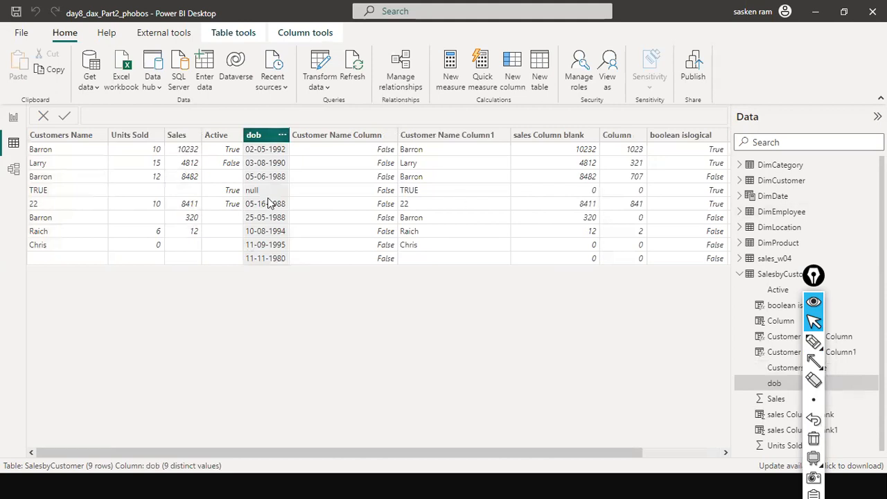
left_click_drag(238, 455, 647, 453)
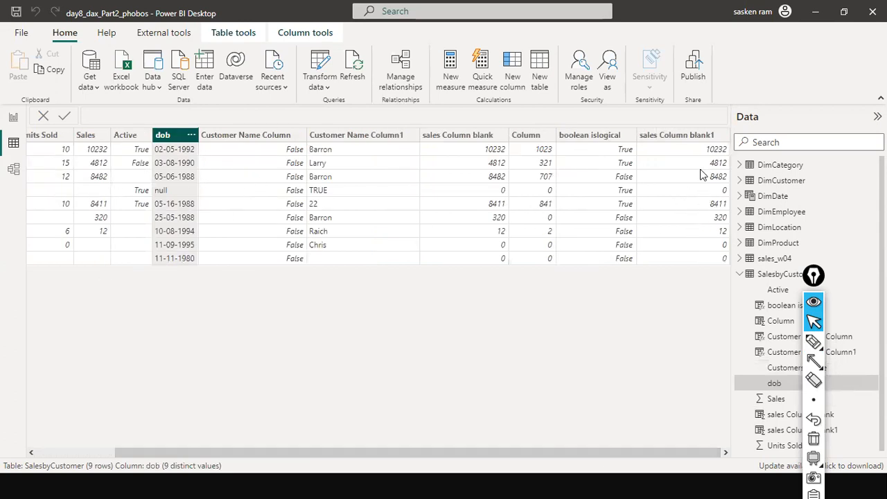
Select the sales Column blank1 column and compare its zeros with the rows where Sales is blank
left_click(686, 137)
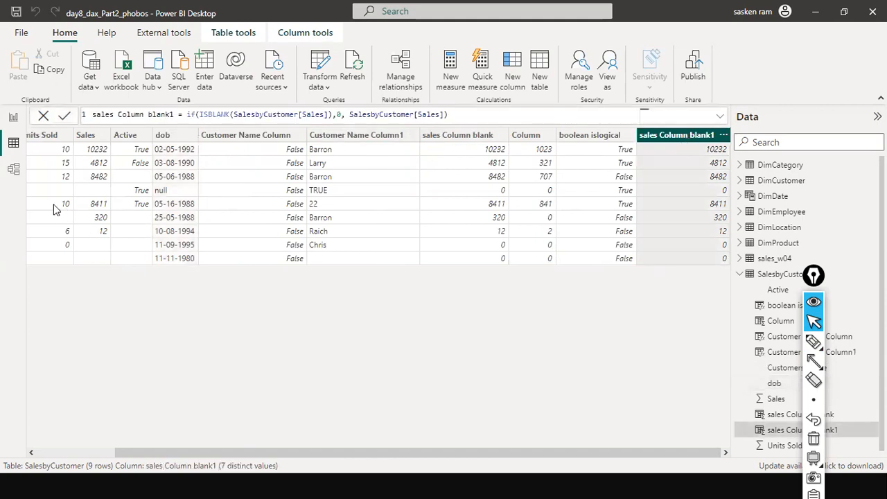
key("a")
left_click_drag(77, 188, 26, 188)
mouse_move(21, 253)
left_mouse_down()
mouse_move(81, 248)
mouse_move(88, 262)
left_mouse_up()
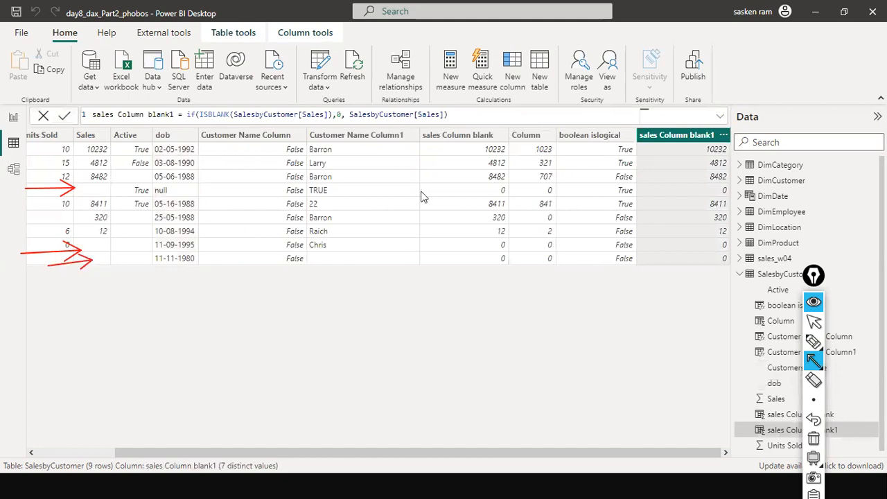
mouse_move(650, 243)
left_mouse_down()
mouse_move(703, 242)
mouse_move(695, 258)
left_mouse_up()
left_click_drag(669, 194, 708, 186)
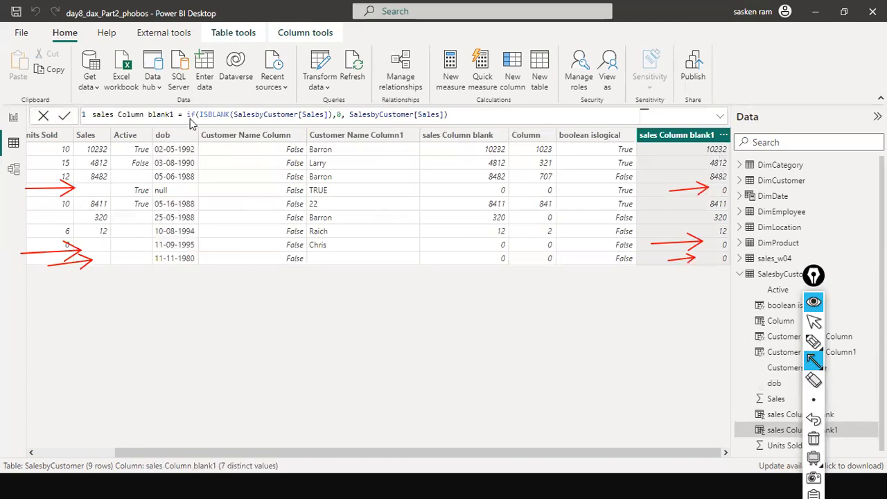
Trace the IF and ISBLANK parts of the sales Column blank1 formula against the Sales and result values
left_click_drag(180, 139, 190, 123)
left_click_drag(268, 156, 278, 120)
left_click_drag(214, 137, 218, 119)
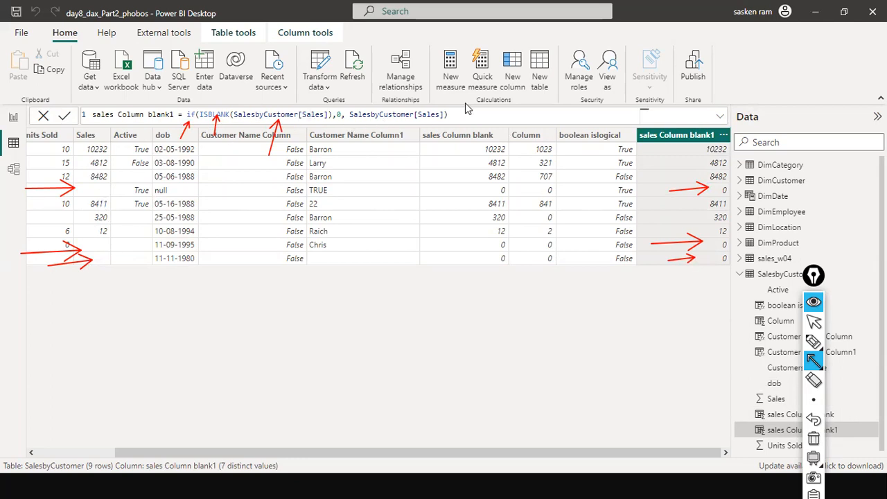
left_click_drag(688, 85, 688, 129)
left_click_drag(86, 67, 90, 124)
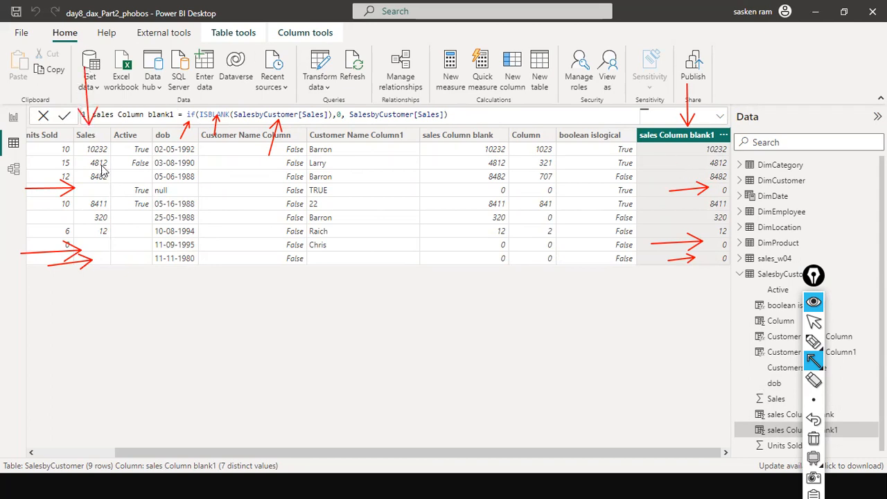
left_click_drag(97, 189, 243, 178)
mouse_move(385, 186)
left_mouse_down()
mouse_move(671, 202)
mouse_move(674, 191)
left_mouse_up()
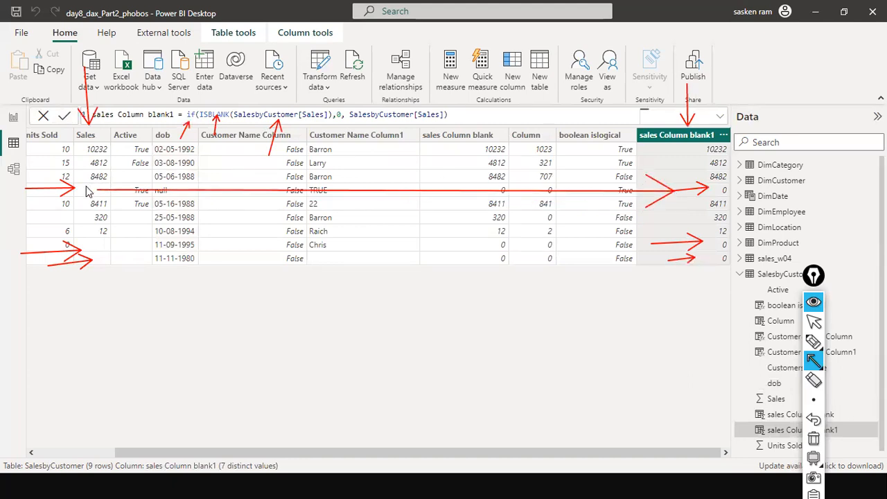
left_click_drag(102, 244, 675, 239)
left_click_drag(88, 26, 90, 142)
mouse_move(102, 257)
left_mouse_down()
mouse_move(869, 298)
mouse_move(804, 270)
mouse_move(712, 256)
left_mouse_up()
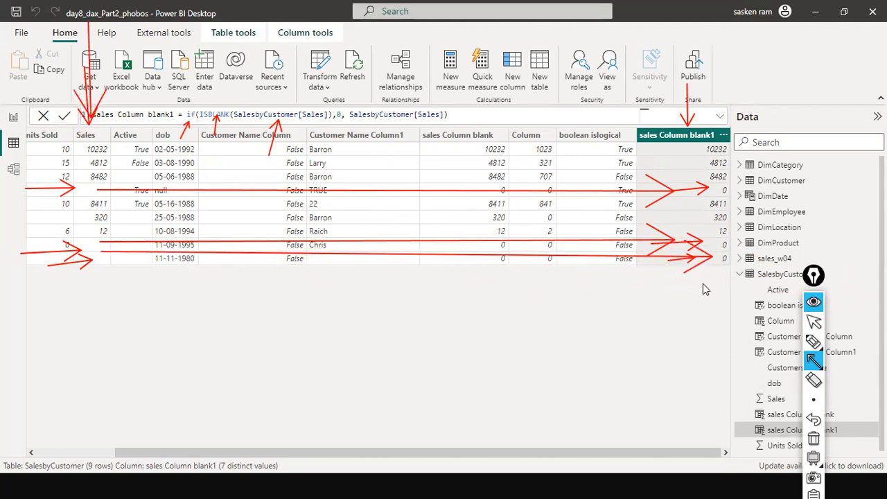
key("ctrl+shift+7")
key("ctrl+shift+2")
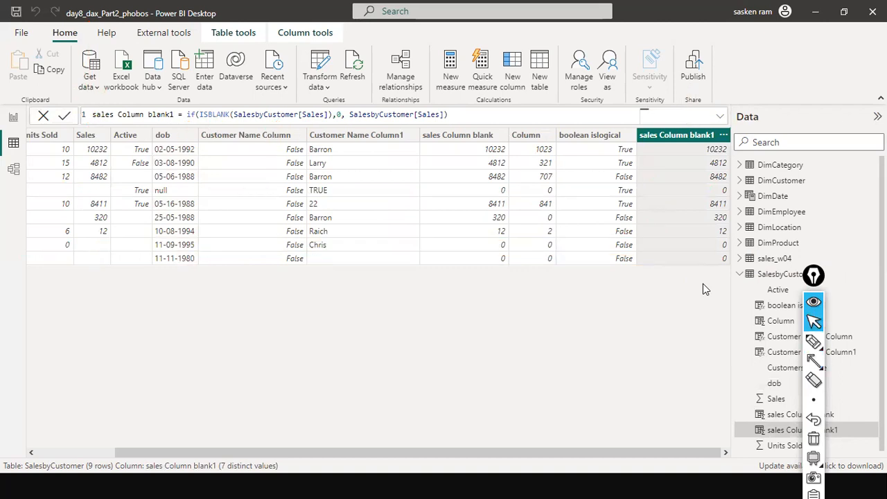
Review the column name in the sales Column blank1 formula and scroll across the SalesbyCustomer table's columns
left_click(118, 114)
left_click_drag(173, 114, 90, 115)
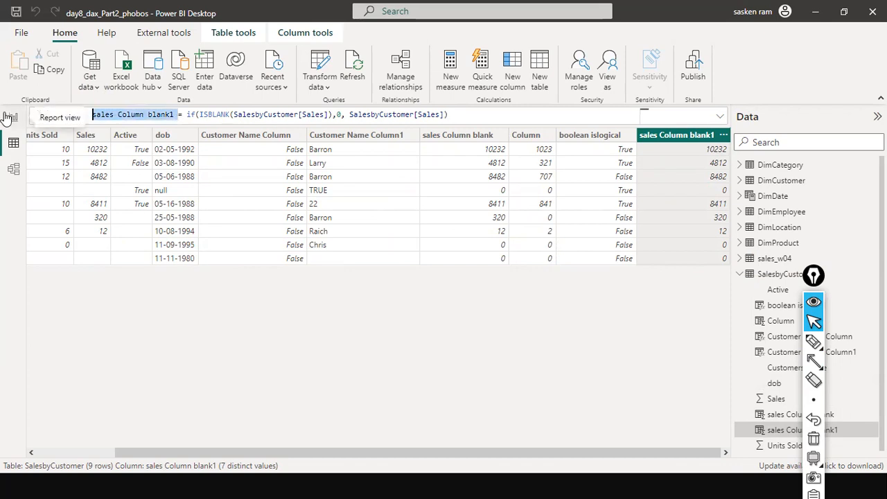
left_click(193, 117)
left_click_drag(172, 114, 66, 117)
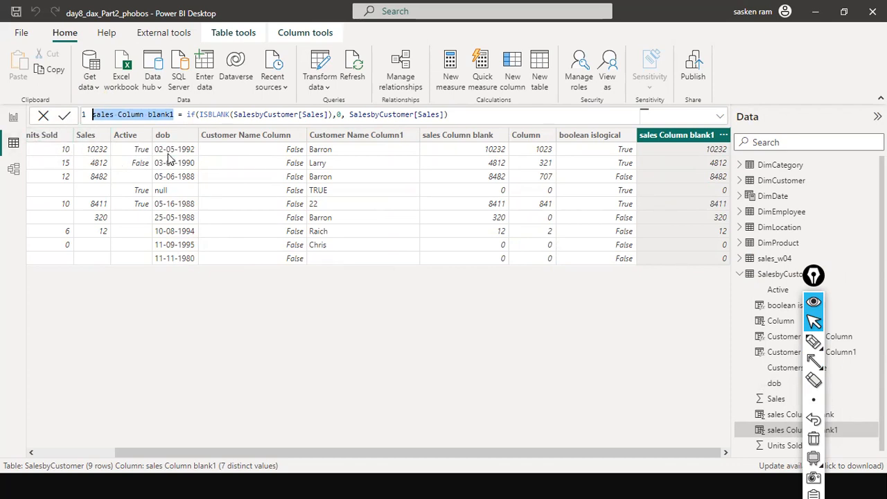
left_click_drag(175, 451, 71, 446)
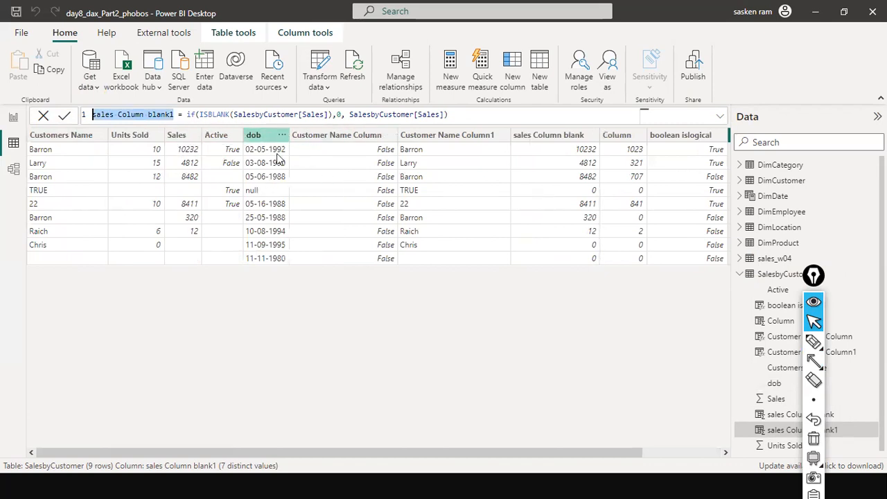
left_click_drag(245, 450, 323, 451)
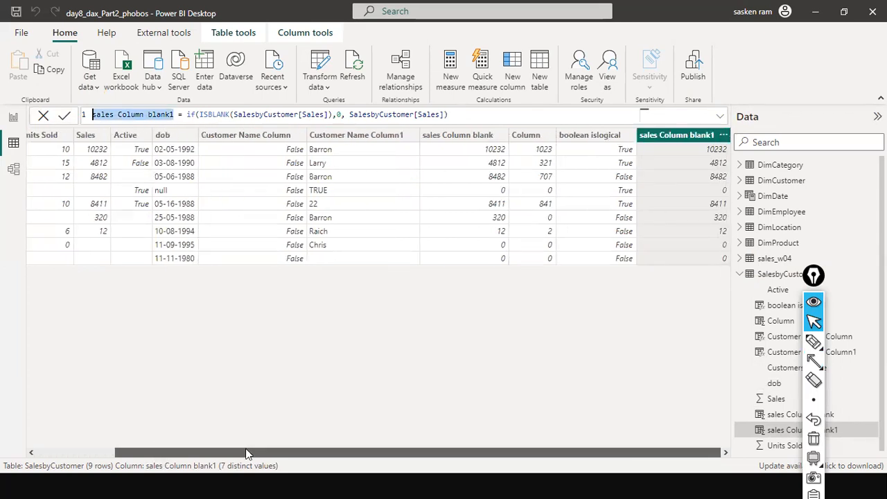
left_click_drag(248, 453, 3, 356)
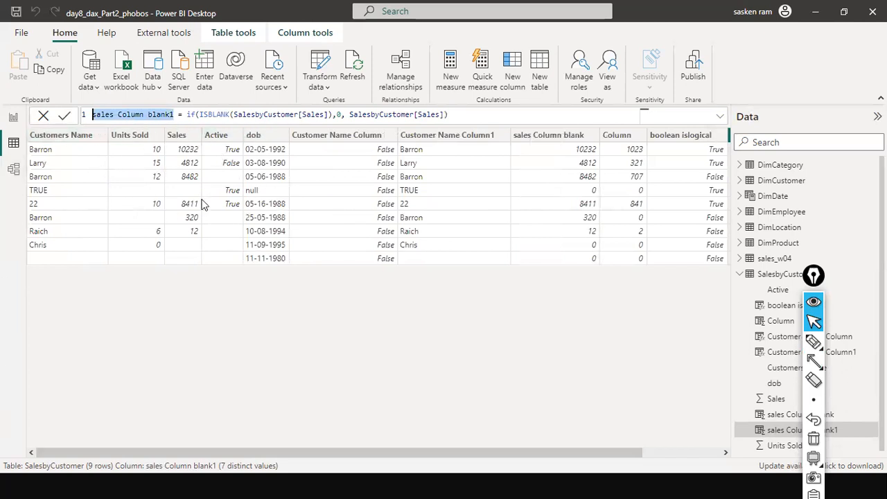
left_click_drag(107, 447, 377, 451)
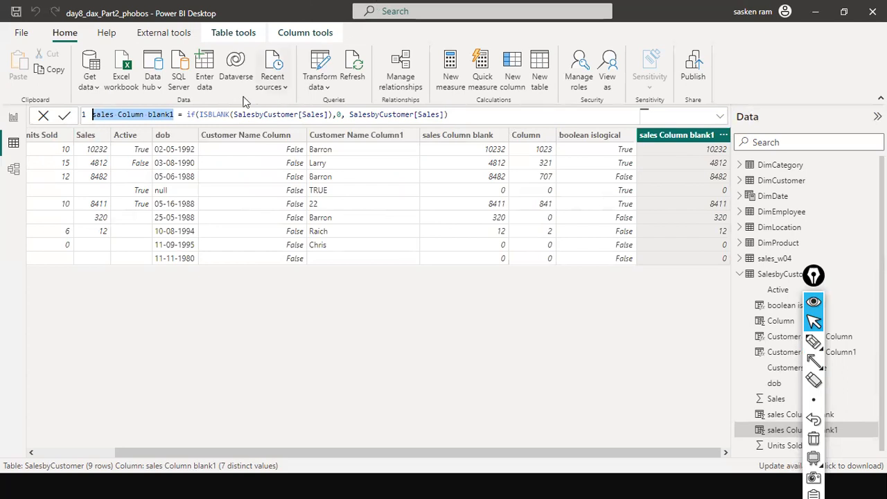
Compare the ISBLANK formula with the boolean islogical column's ISLOGICAL test on SalesbyCustomer[Active]
left_click(198, 125)
double_click(217, 113)
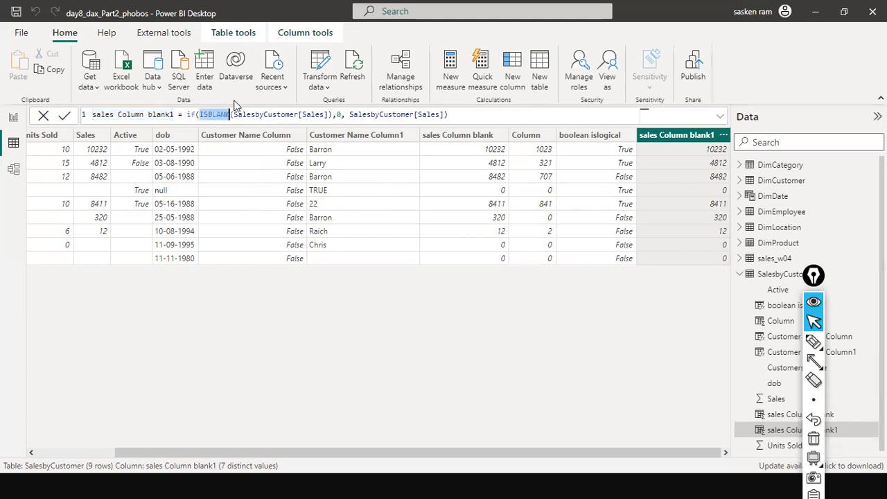
left_click(579, 138)
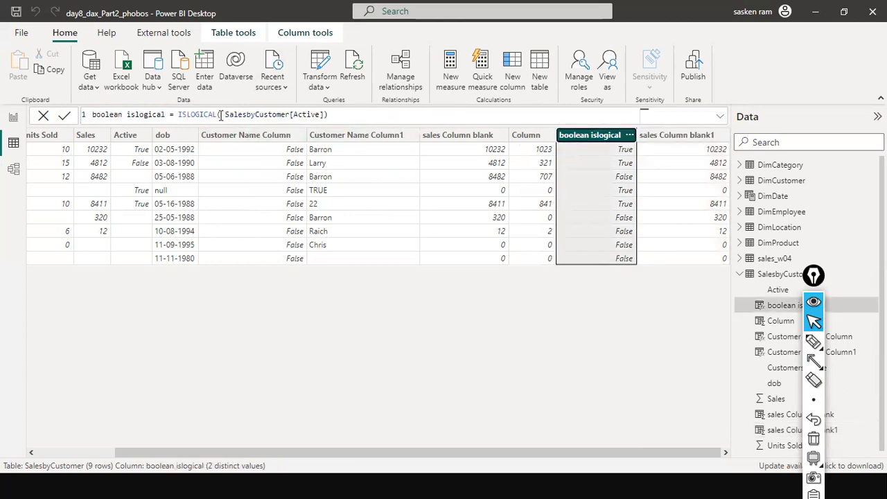
double_click(198, 114)
double_click(311, 114)
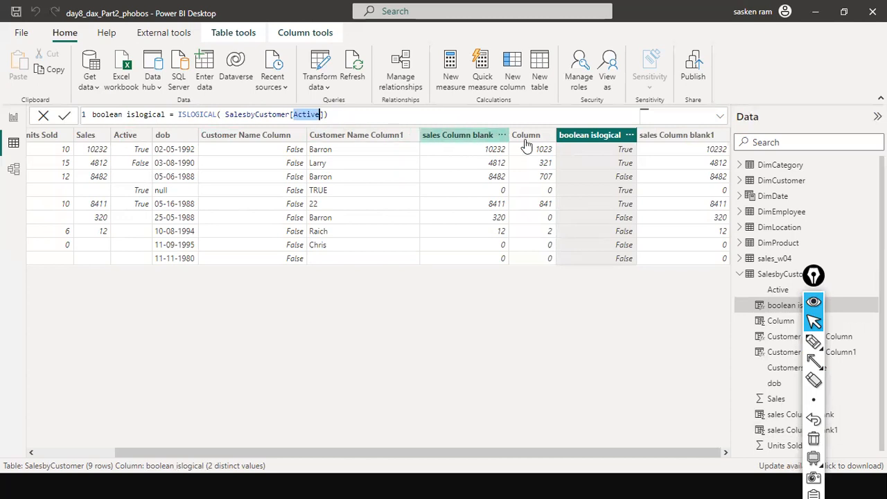
left_click(638, 138)
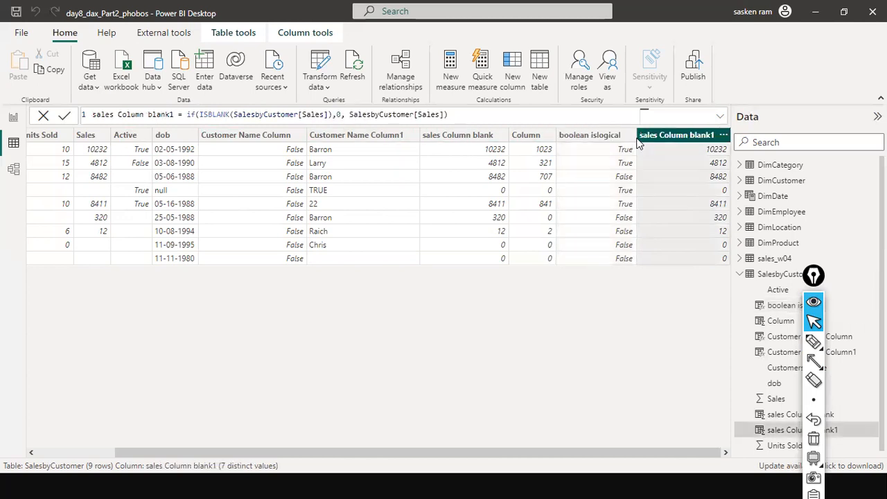
left_click(586, 139)
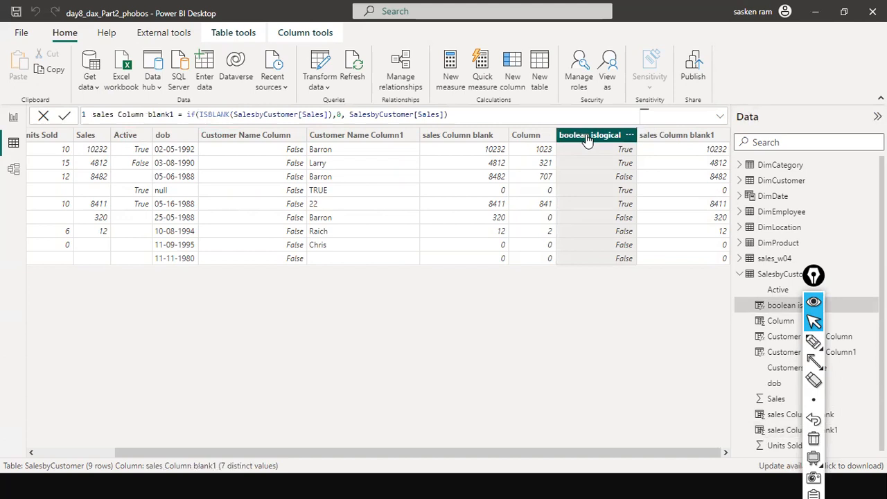
Open the Column column's formula and examine its ISERROR division test and the value returned on error
left_click(521, 136)
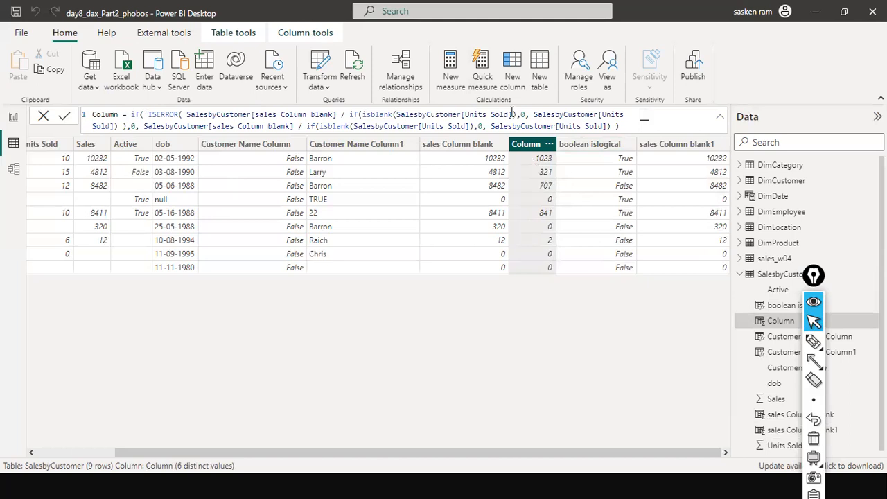
left_click_drag(520, 114, 269, 114)
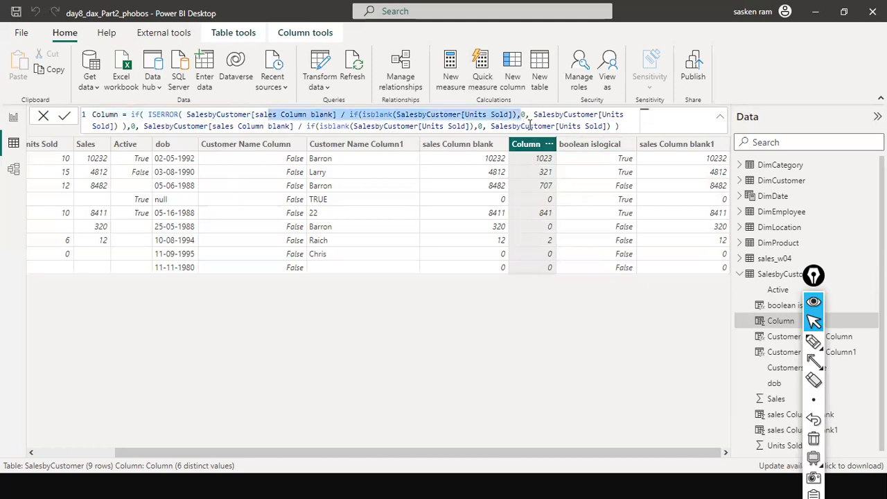
left_click(524, 119)
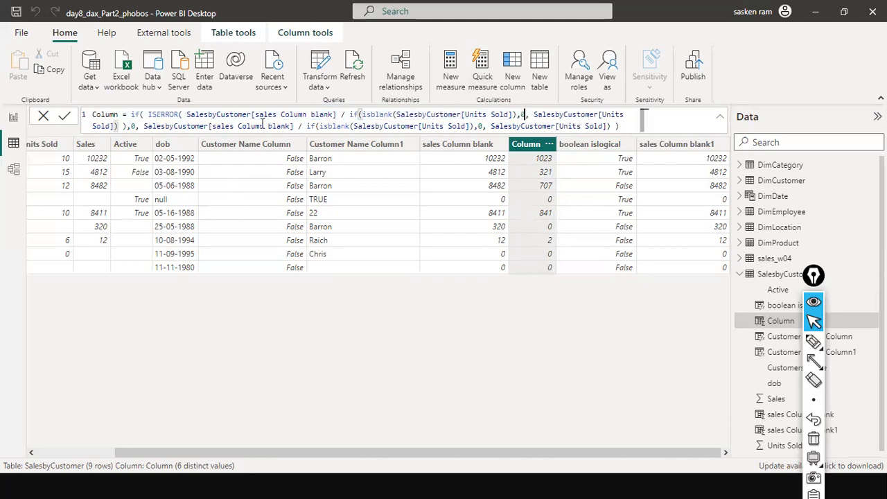
left_click_drag(186, 119, 459, 114)
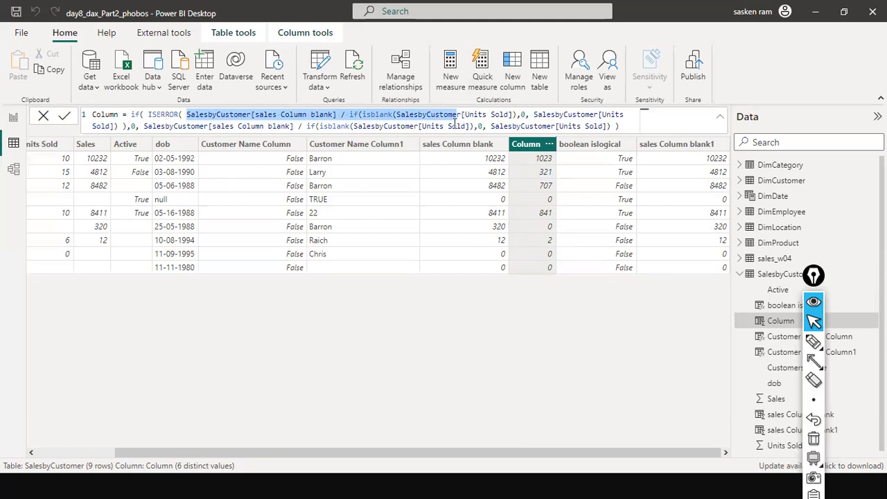
left_click(397, 115)
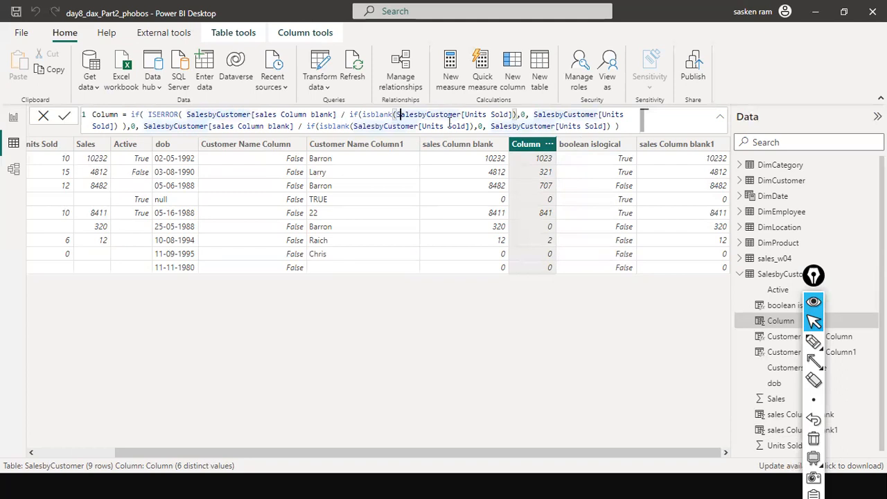
double_click(523, 115)
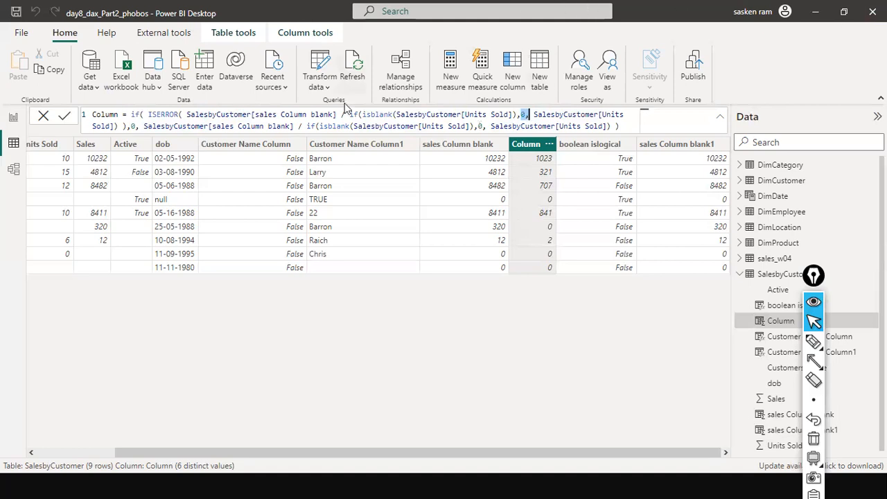
left_click(528, 114)
left_click_drag(532, 114, 471, 127)
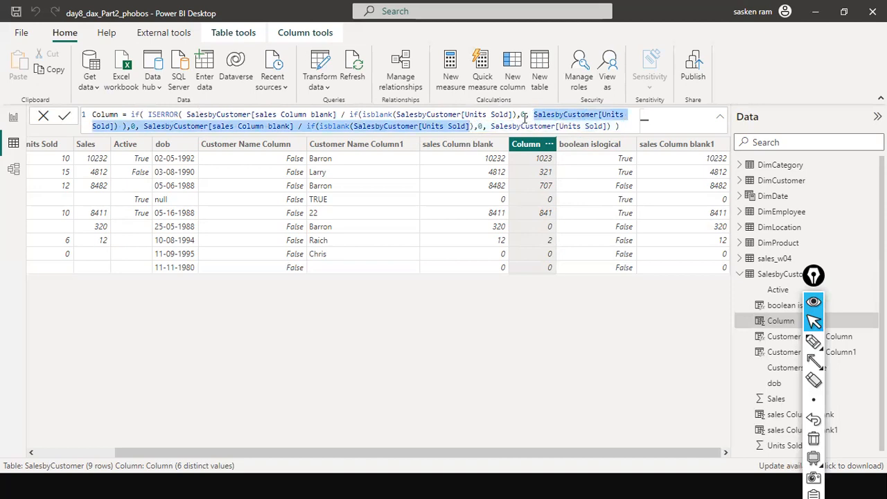
Study the ISERROR condition of the Column formula that divides sales Column blank by Units Sold
key("ctrl+shift+9")
left_click_drag(349, 28, 333, 105)
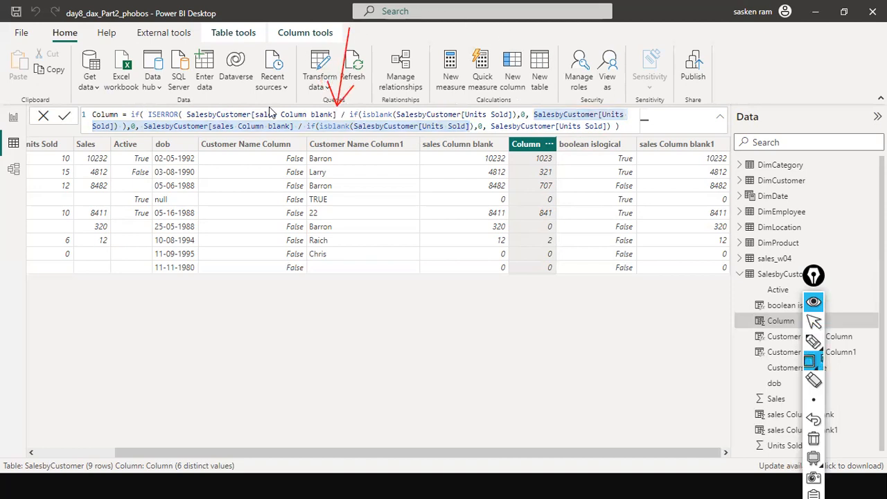
mouse_move(142, 104)
left_mouse_down()
mouse_move(155, 112)
mouse_move(514, 121)
left_mouse_up()
key("ctrl+shift+a")
left_click_drag(531, 33, 521, 102)
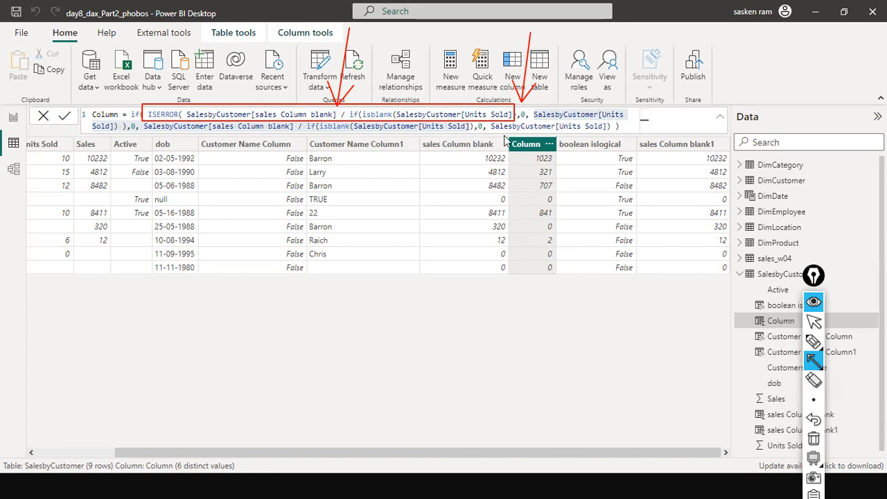
key("ctrl+shift+7")
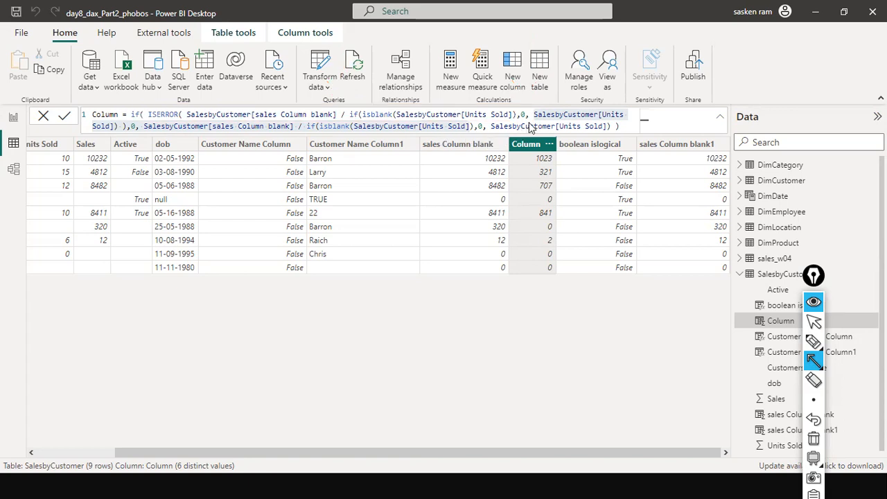
key("ctrl+shift+2")
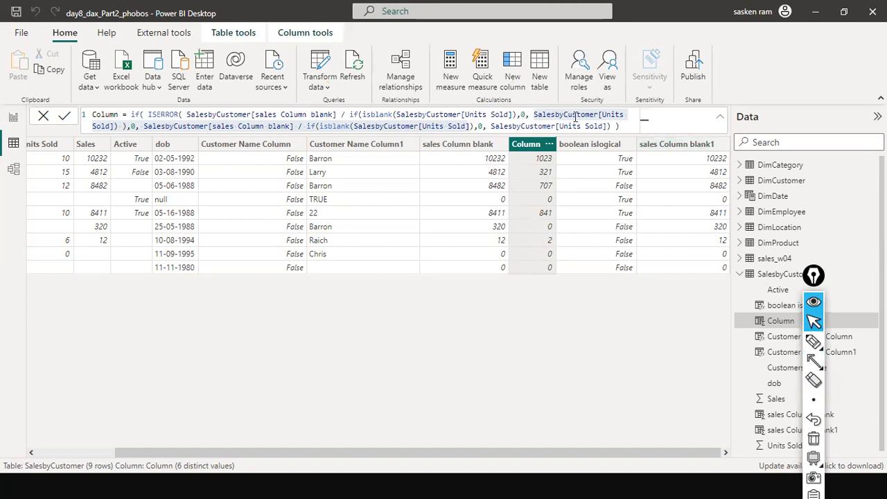
left_click(119, 127)
left_click(120, 127)
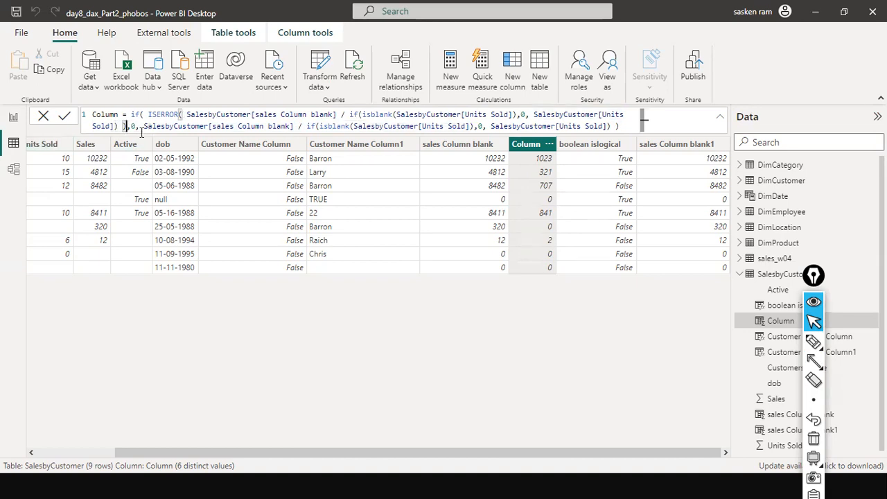
Examine the Column formula's else branch dividing sales Column blank by the ISBLANK-checked Units Sold
left_click(132, 130)
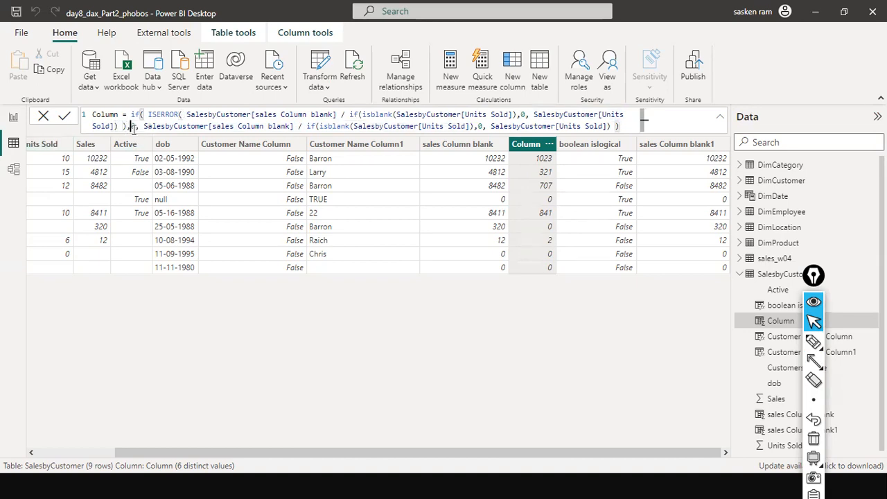
left_click(146, 129)
left_click_drag(143, 127, 476, 129)
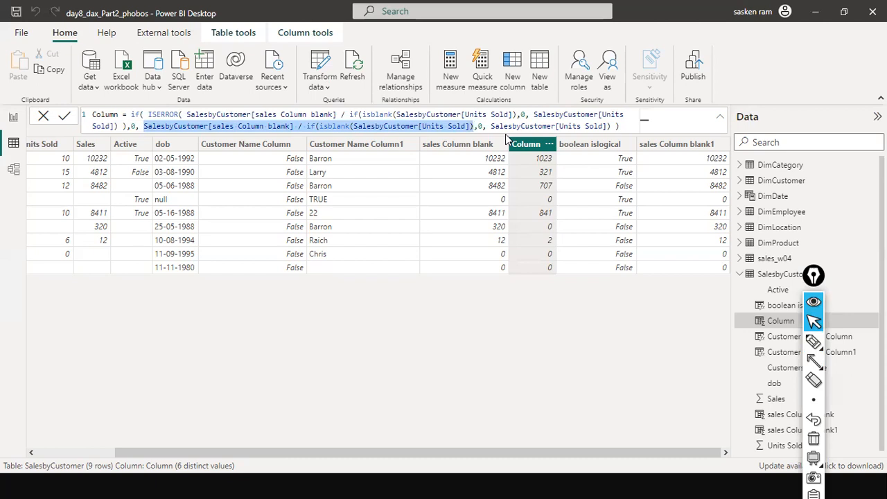
left_click(191, 126)
double_click(170, 126)
left_click_drag(170, 126, 558, 126)
left_click(125, 126)
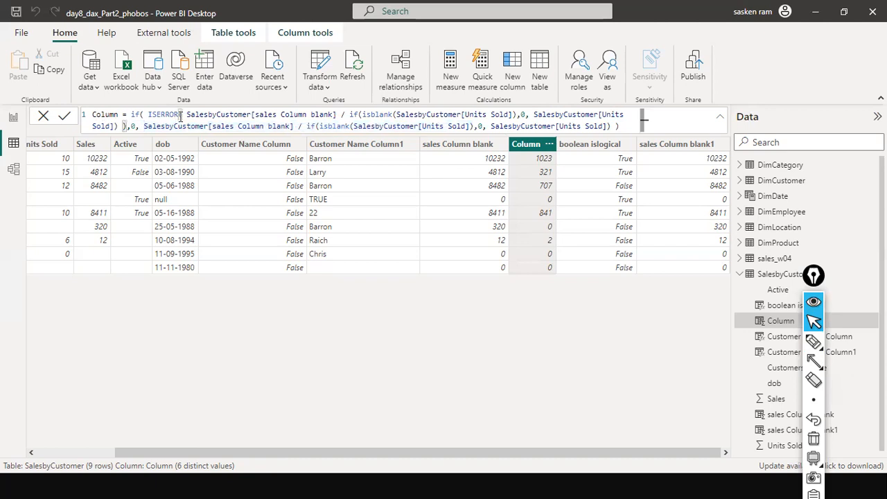
mouse_move(131, 115)
left_mouse_down()
mouse_move(456, 122)
mouse_move(588, 111)
mouse_move(280, 147)
mouse_move(133, 117)
mouse_move(138, 127)
left_mouse_up()
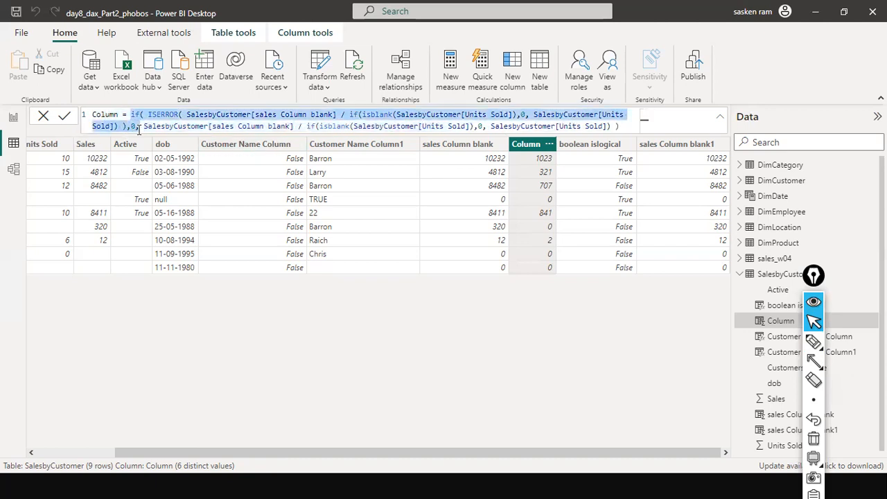
left_click(176, 126)
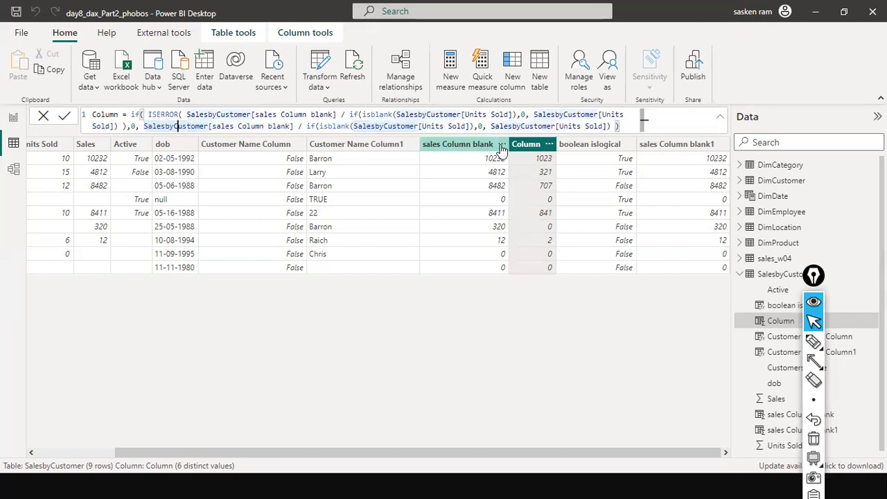
Review the Column formula by selecting its else-branch division and then the full expression
left_click(147, 126)
left_click_drag(147, 126, 357, 129)
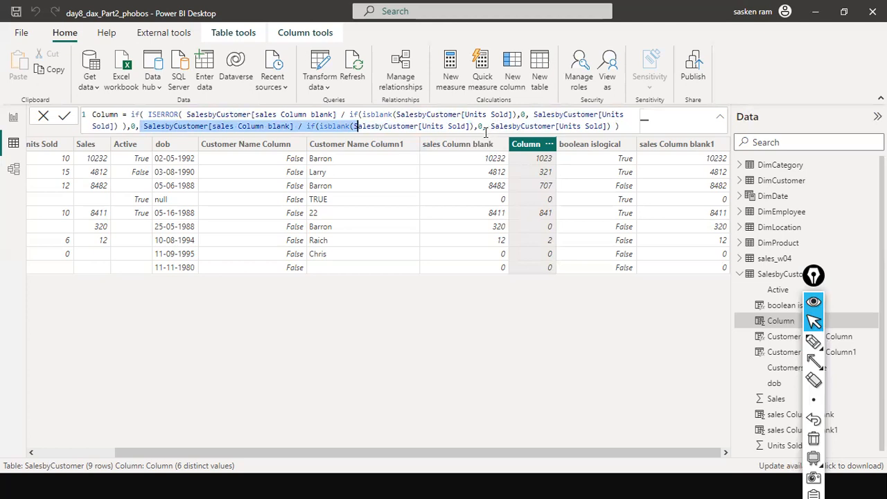
left_click(169, 127)
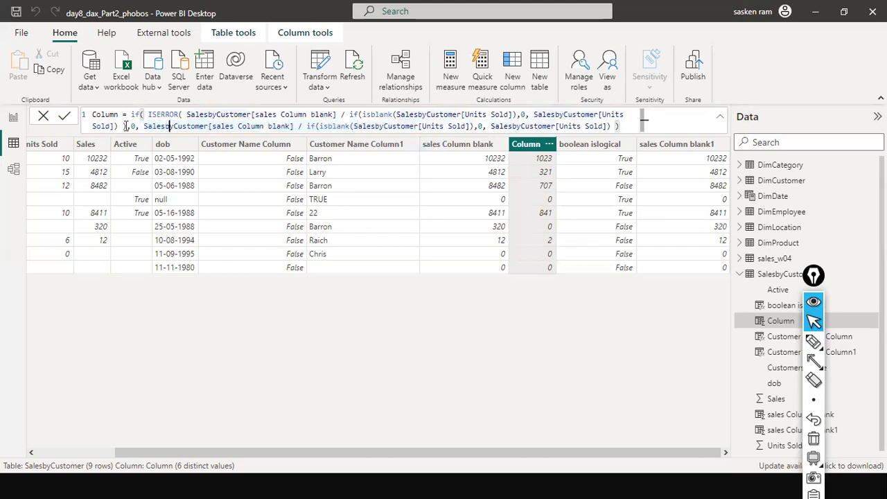
left_click(141, 126)
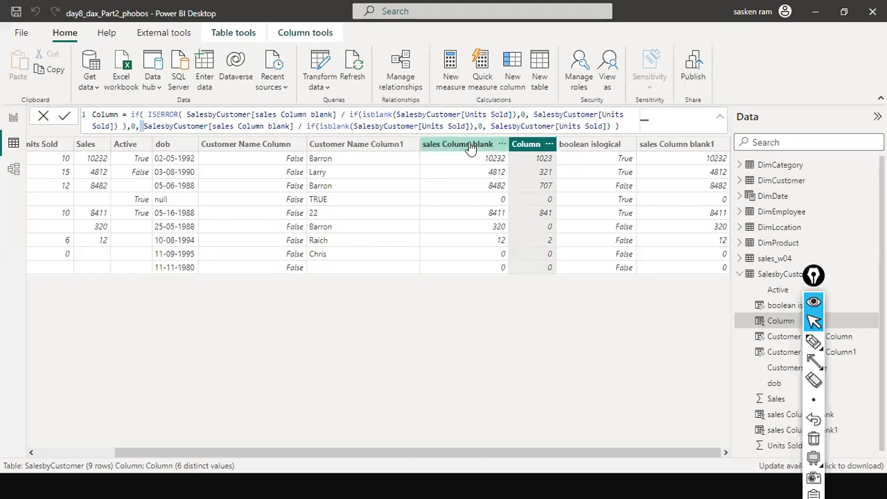
left_click_drag(626, 130, 91, 114)
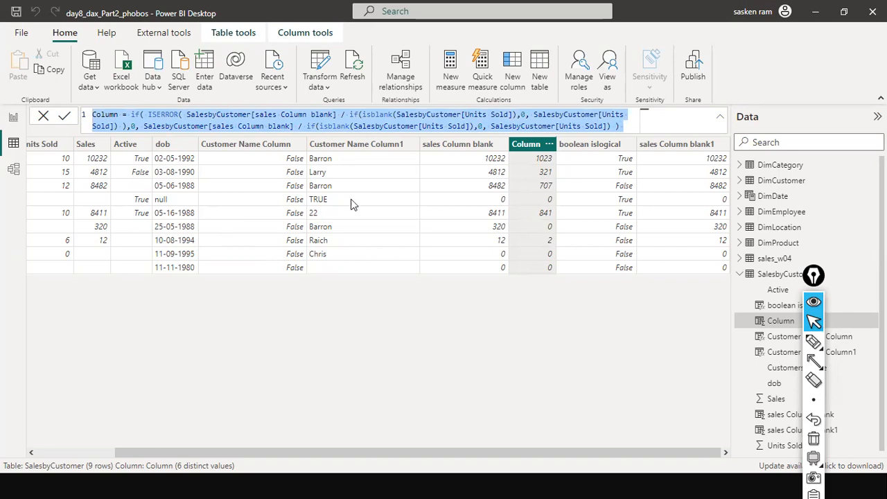
Review the formulas of the sales Column blank, boolean islogical, Column and Customer Name Column calculated columns
left_click(448, 149)
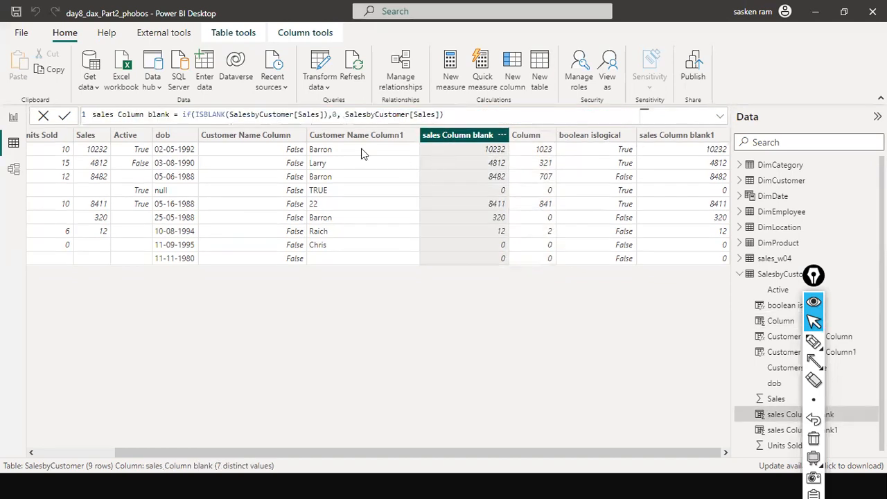
left_click(445, 116)
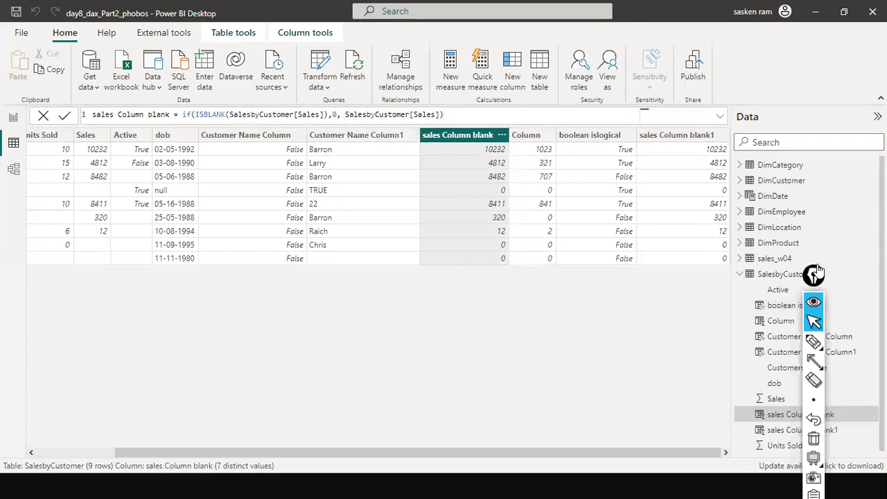
left_click_drag(818, 269, 886, 264)
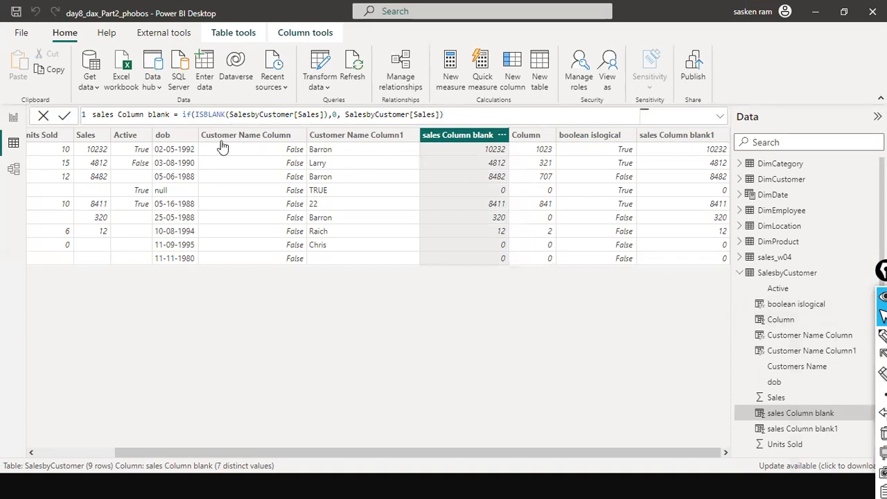
left_click(581, 137)
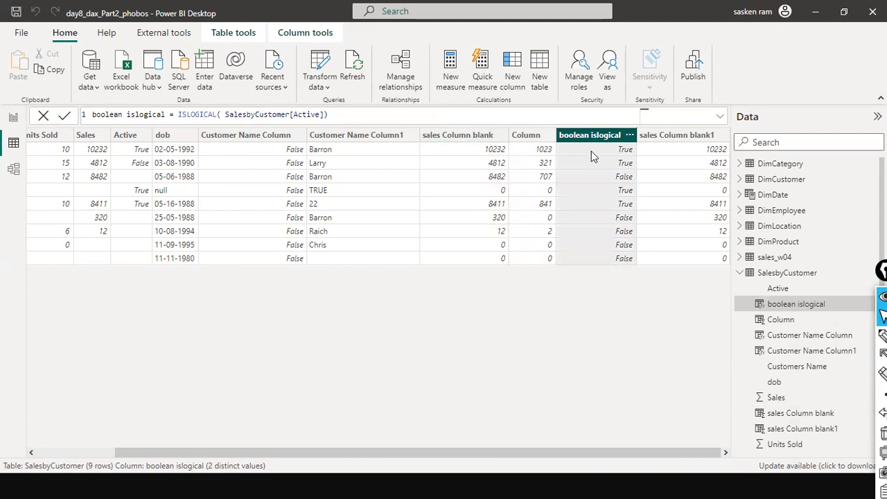
left_click(781, 323)
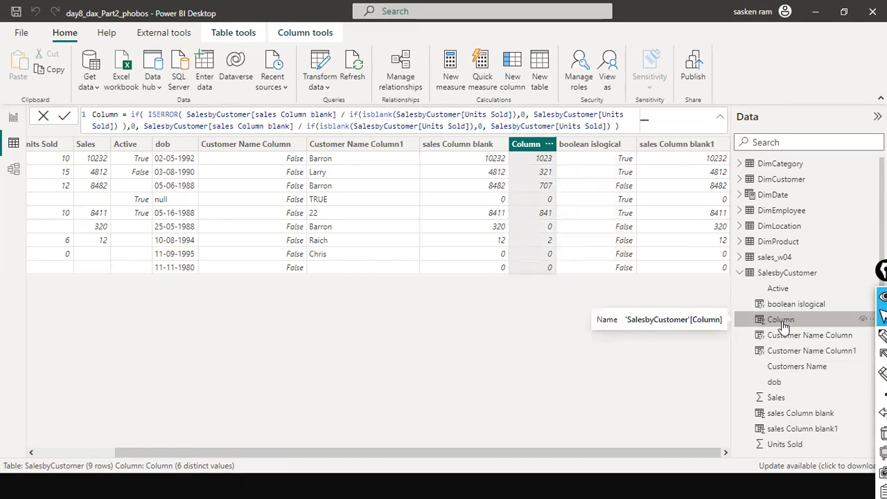
left_click(790, 339)
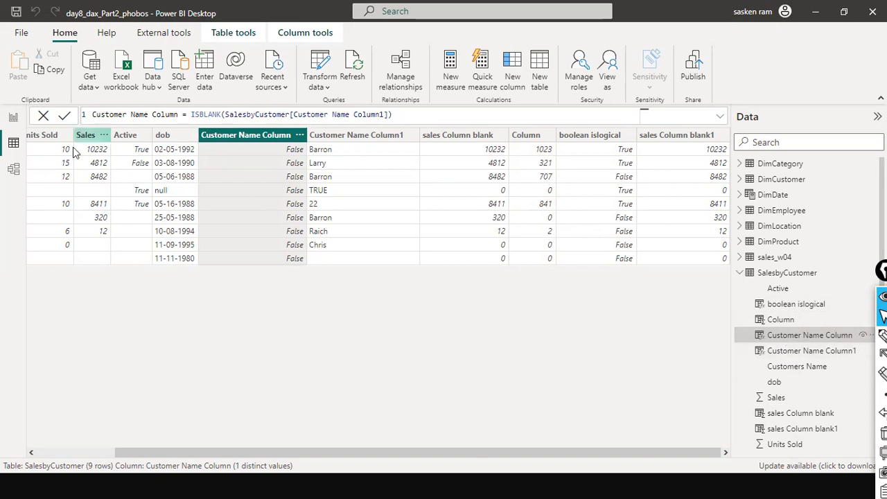
left_click_drag(214, 453, 15, 424)
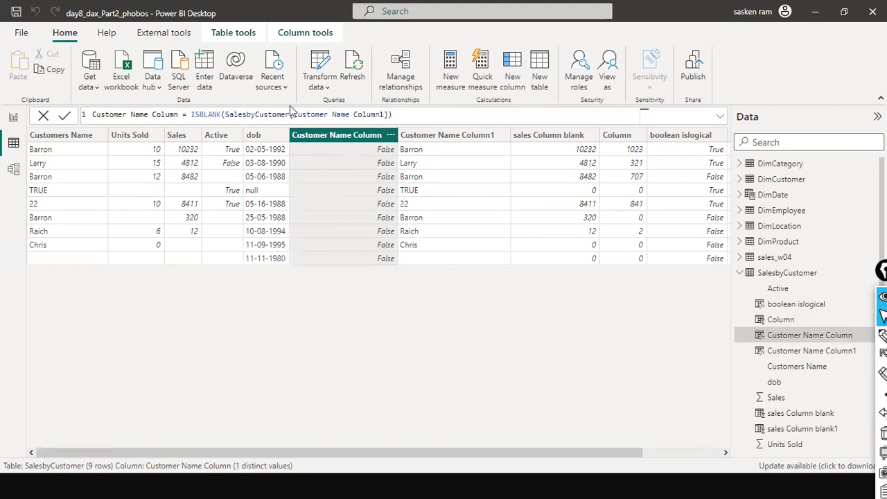
left_click_drag(294, 114, 383, 114)
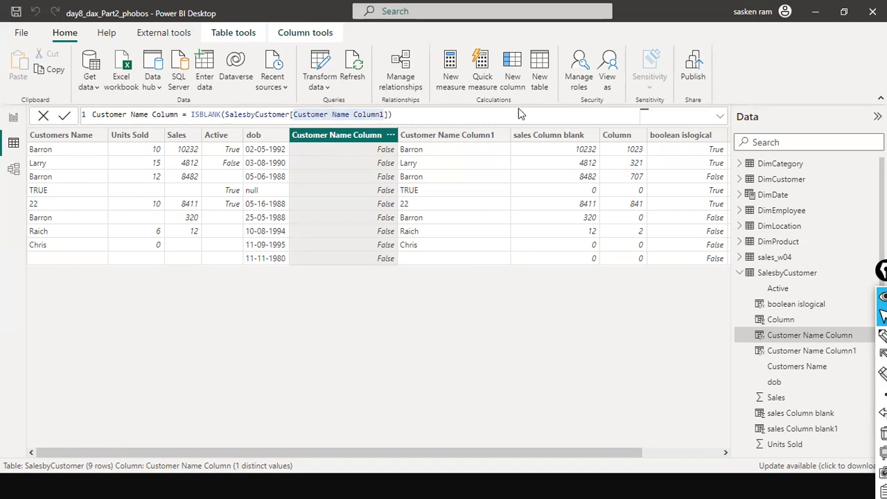
triple_click(403, 117)
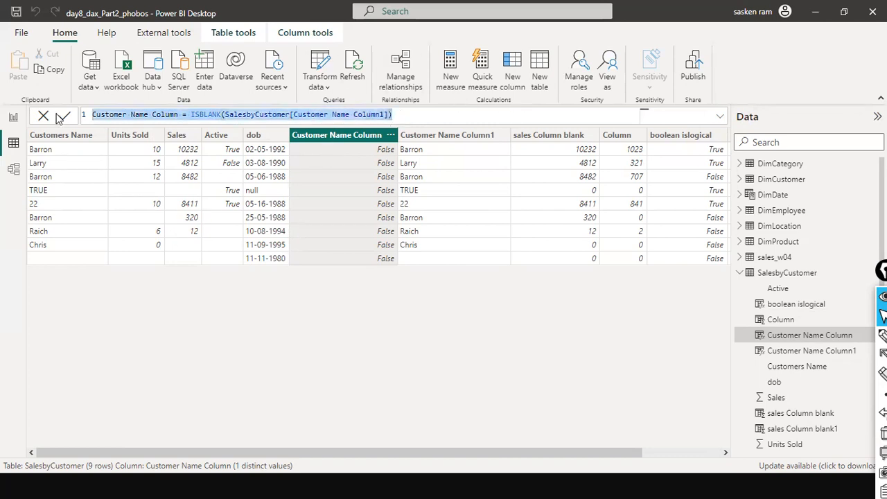
left_click_drag(218, 452, 257, 444)
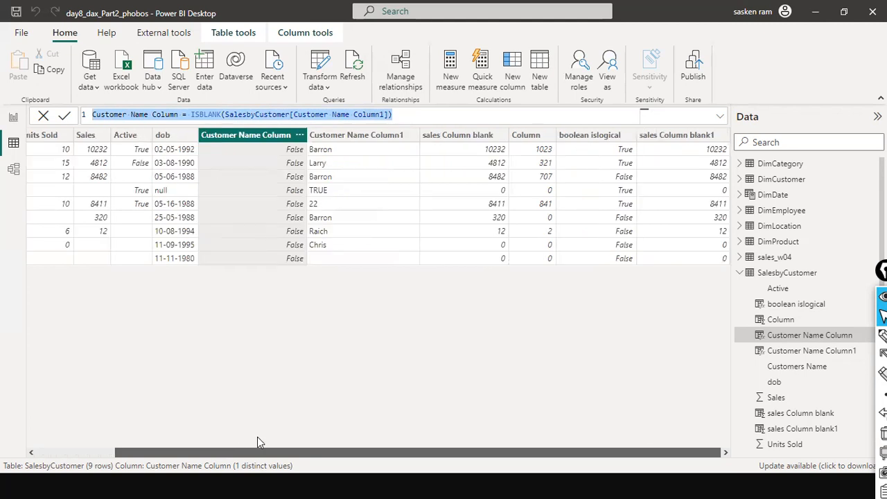
Delete the Customer Name Column calculated column from the SalesbyCustomer table
right_click(230, 135)
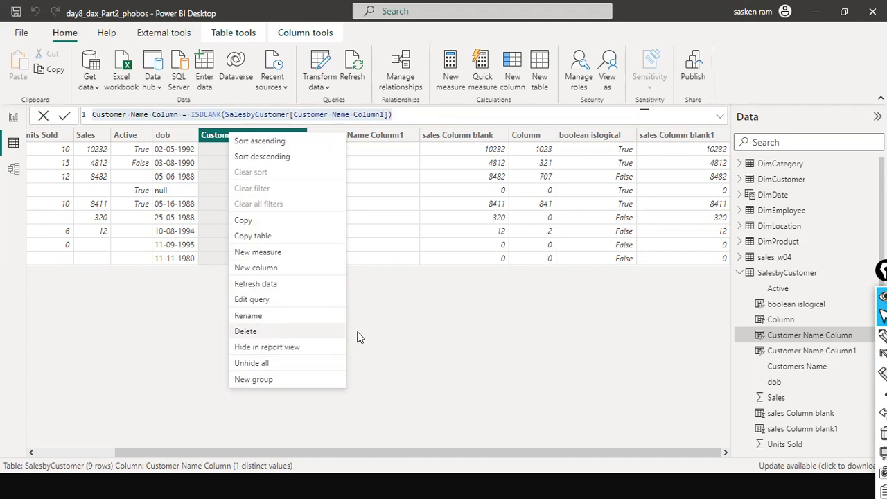
left_click(415, 331)
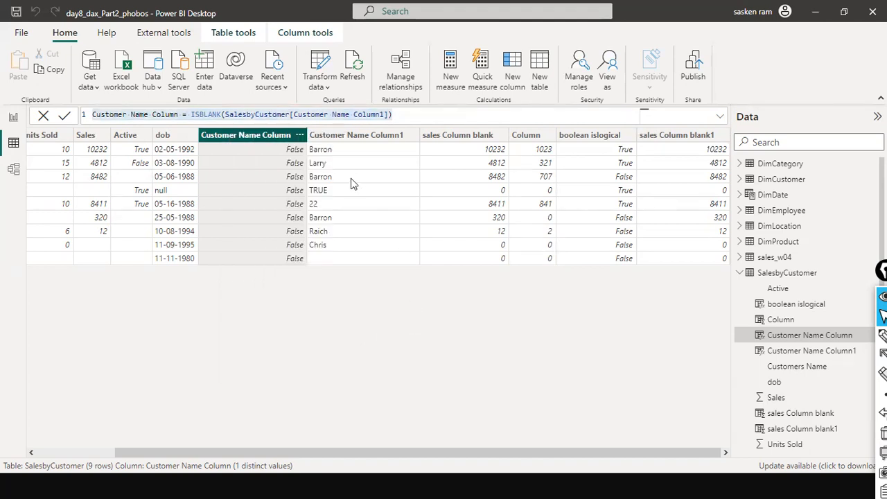
right_click(260, 134)
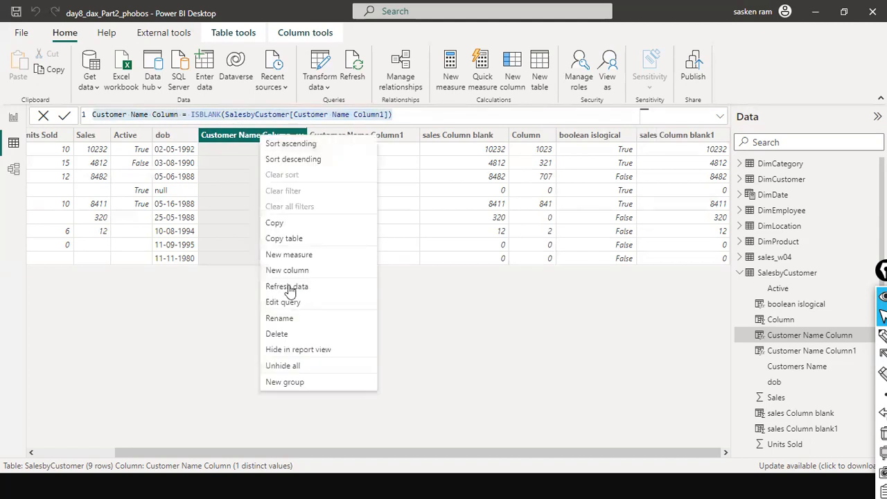
left_click(483, 293)
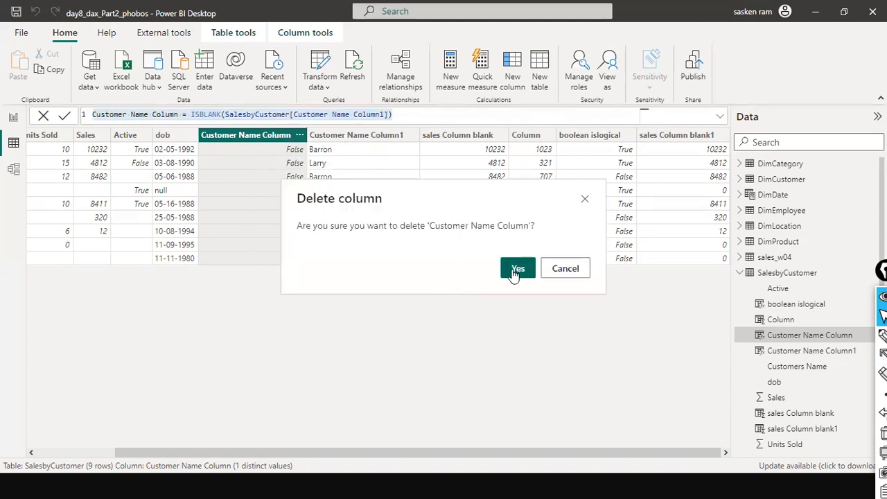
left_click(512, 270)
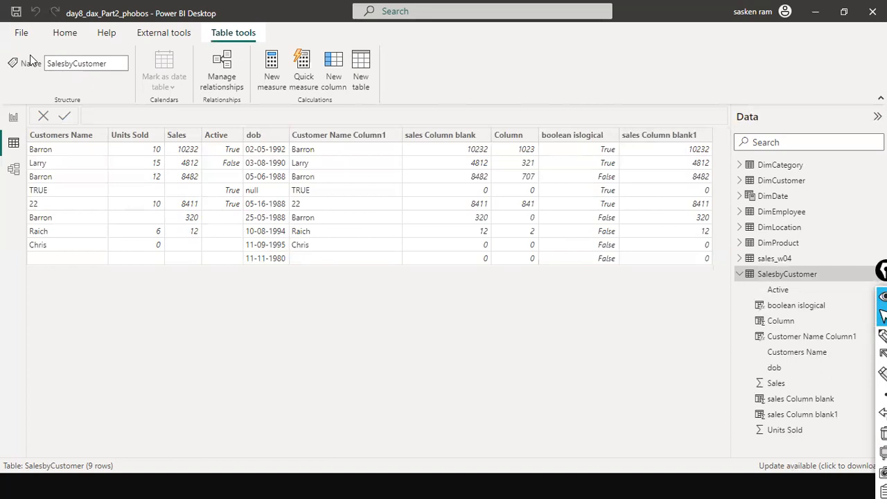
Add a new calculated column and start its formula as Cust Name Blank = ISBLANK
left_click(72, 35)
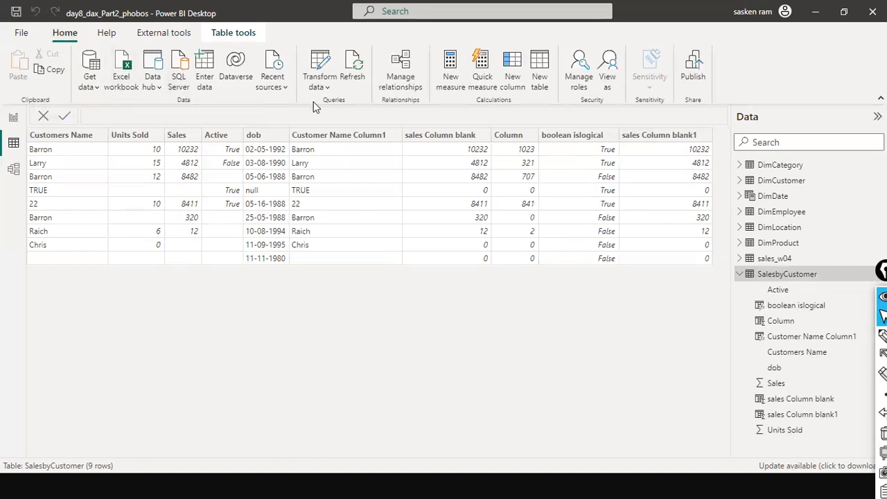
left_click(234, 32)
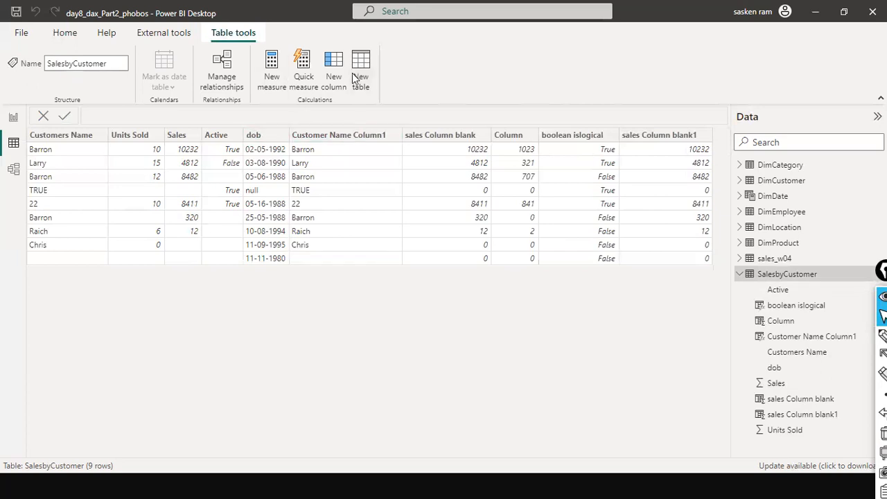
left_click(330, 62)
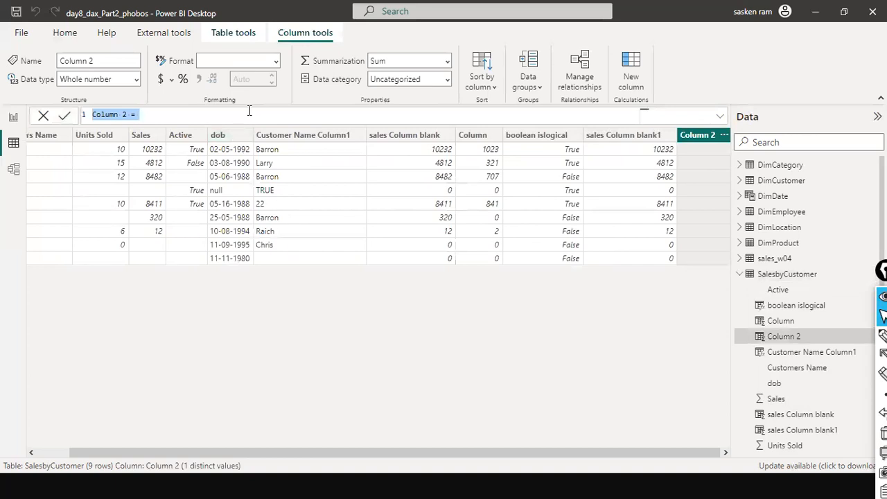
type("C")
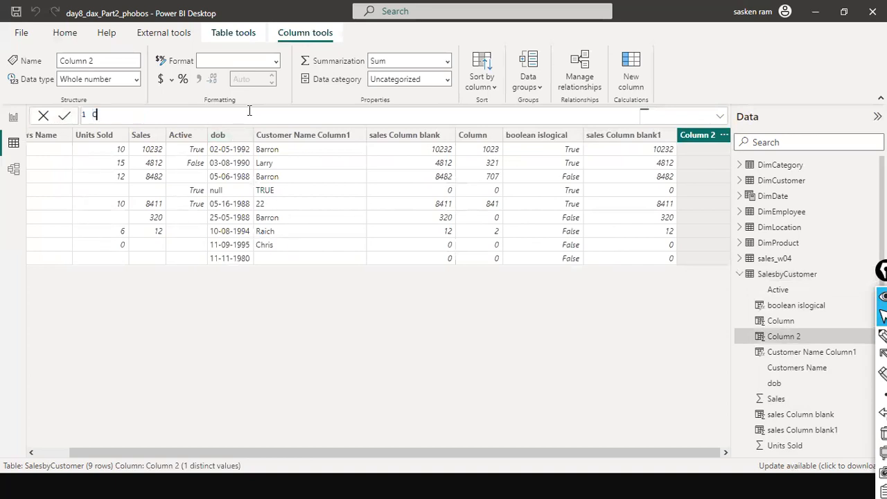
type("ust Name Blank = IS")
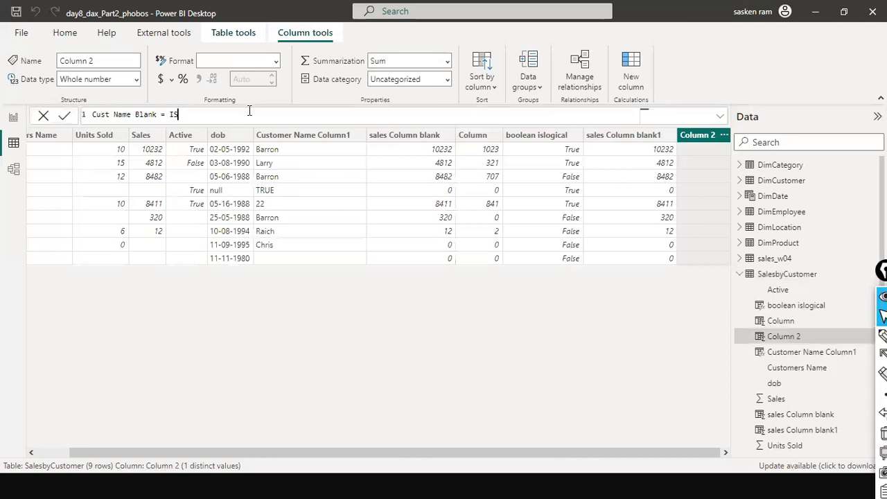
type("BLANK(")
type(" sale")
type("sbhy")
Enter Customer Name Column1 as the argument inside the ISBLANK parentheses
key("BackSpace")
key("BackSpace")
type("y")
key("BackSpace")
key("BackSpace")
key("BackSpace")
key("BackSpace")
key("BackSpace")
key("BackSpace")
key("BackSpace")
type("Customer Name")
key("BackSpace")
key("BackSpace")
key("BackSpace")
key("BackSpace")
key("BackSpace")
key("BackSpace")
type("Name Colum")
key("BackSpace")
type("n2")
key("Tab")
key("BackSpace")
key("BackSpace")
key("BackSpace")
key("BackSpace")
key("BackSpace")
key("BackSpace")
type("n1")
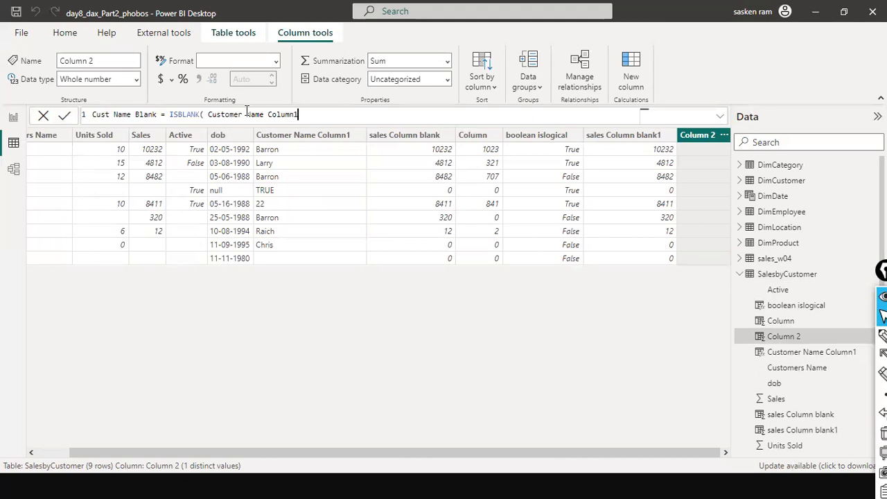
Enclose the argument in square brackets as the column reference [Customer Name Column1]
key("ctrl+Left")
key("ctrl+Left")
key("ctrl+Left")
key("ctrl+Left")
key("ctrl+Right")
key("Right")
key("Right")
type("[")
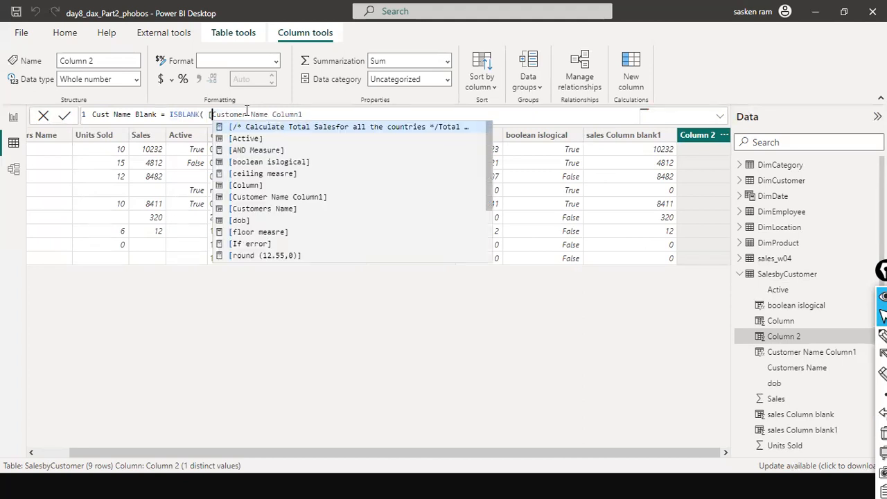
key("End")
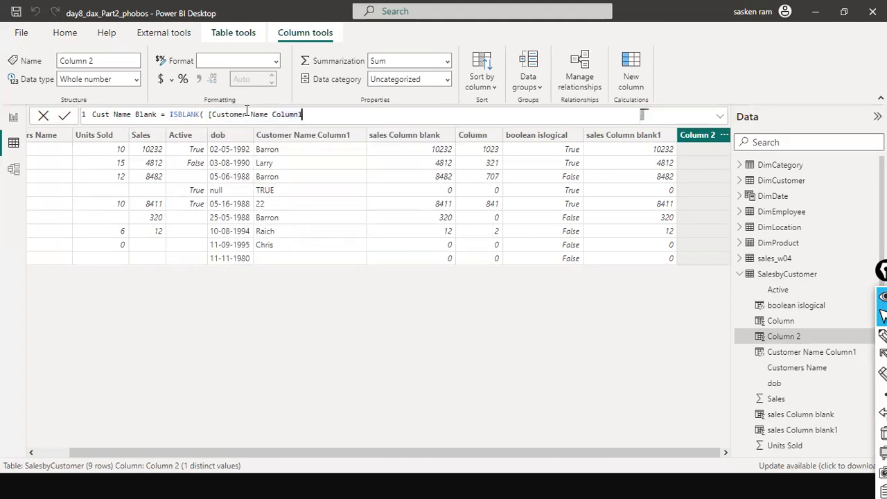
type("]")
Qualify the reference as SalesbyCustomer[Customer Name Column1] and close the ISBLANK parenthesis
key("ctrl+Left")
key("ctrl+Left")
key("ctrl+Left")
key("Left")
key("Left")
key("shift+Home")
key("Right")
type("S")
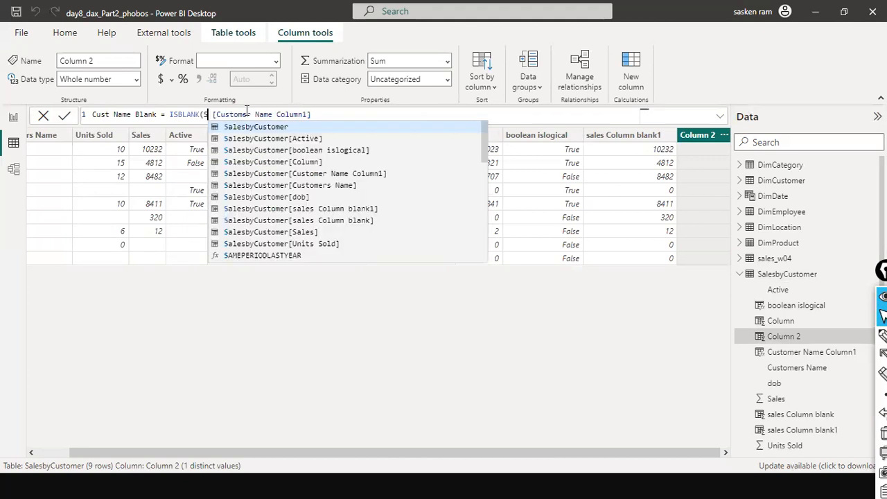
type("ales")
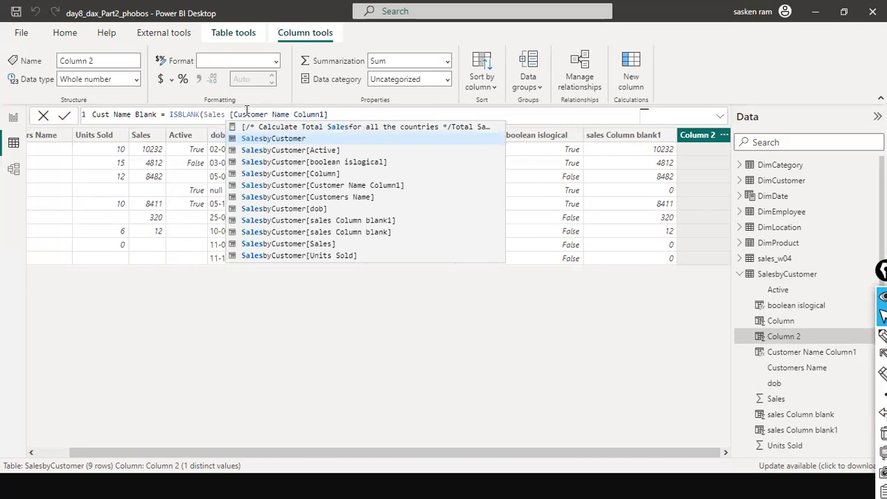
type("by")
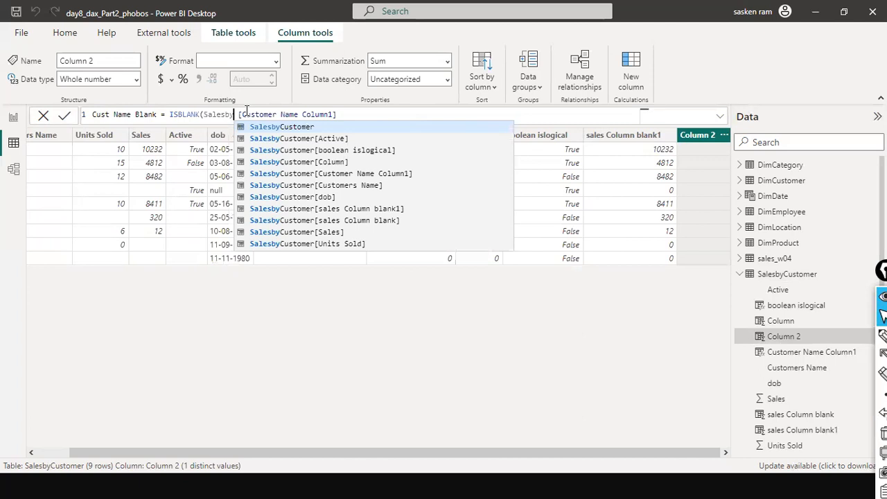
left_click(322, 173)
left_click_drag(372, 115, 471, 115)
key("BackSpace")
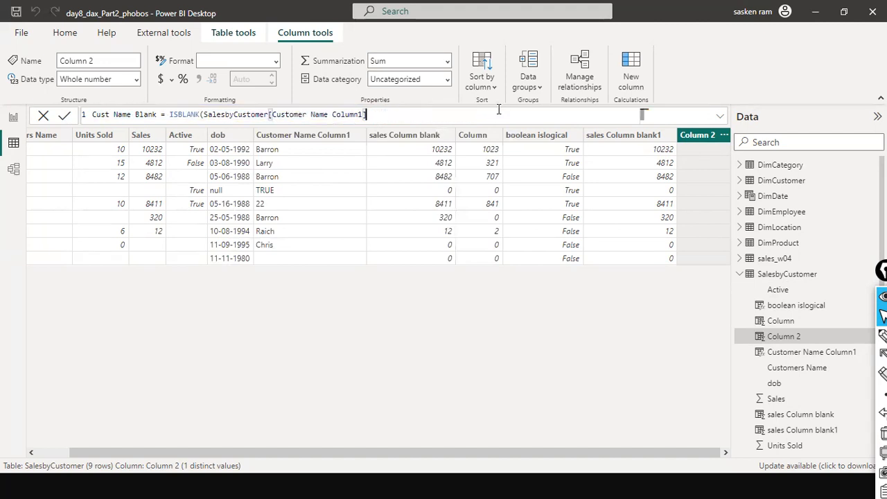
type(")")
Highlight ISBLANK in the new formula and switch to the Information Functions in DAX presentation slide
double_click(185, 115)
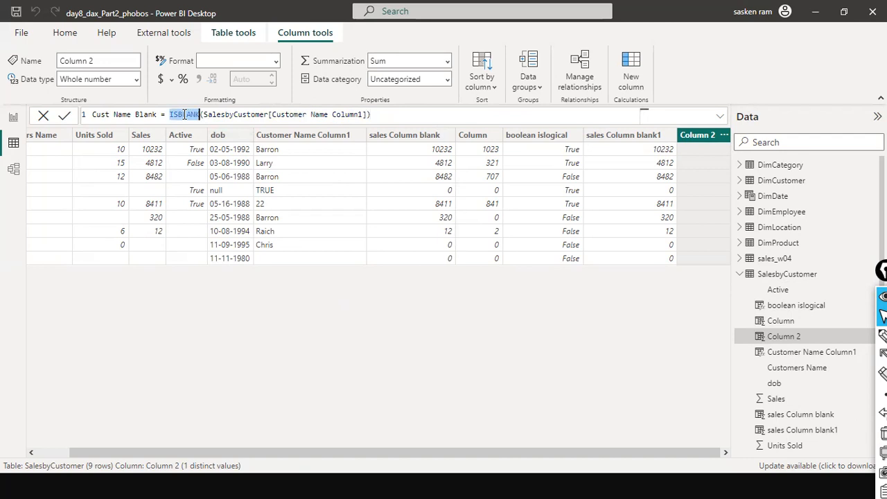
left_click(248, 417)
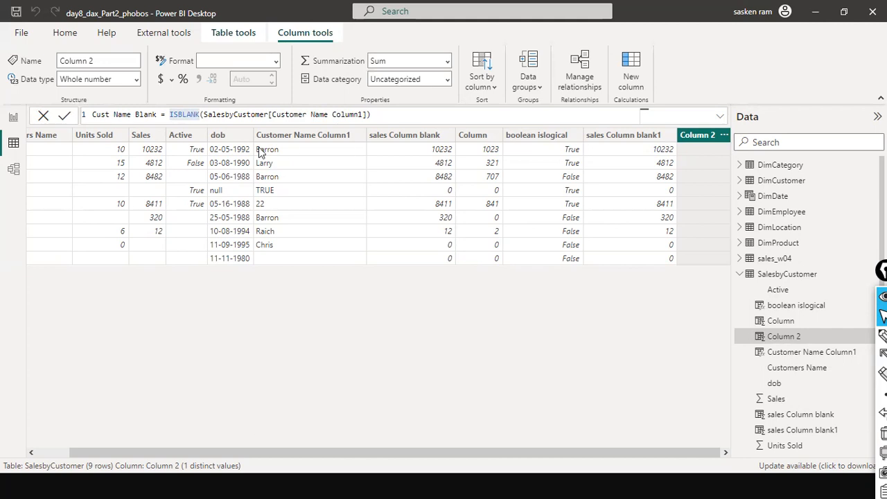
left_click(202, 115)
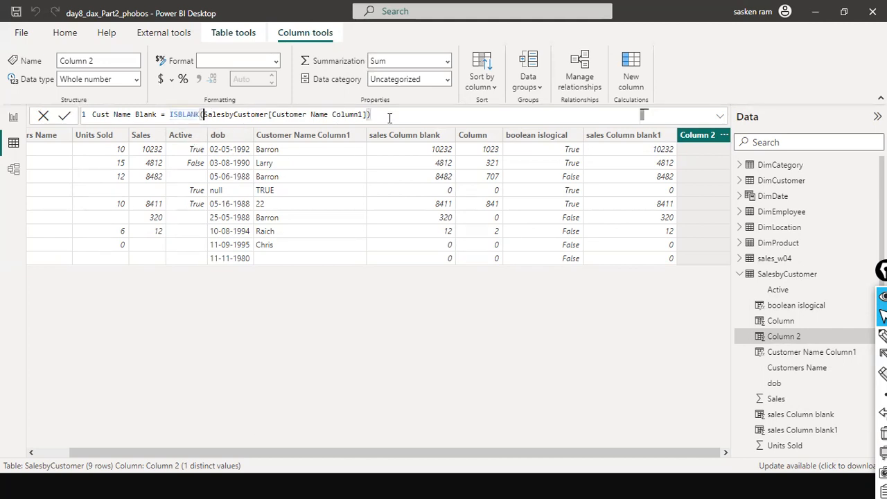
key("alt+Tab")
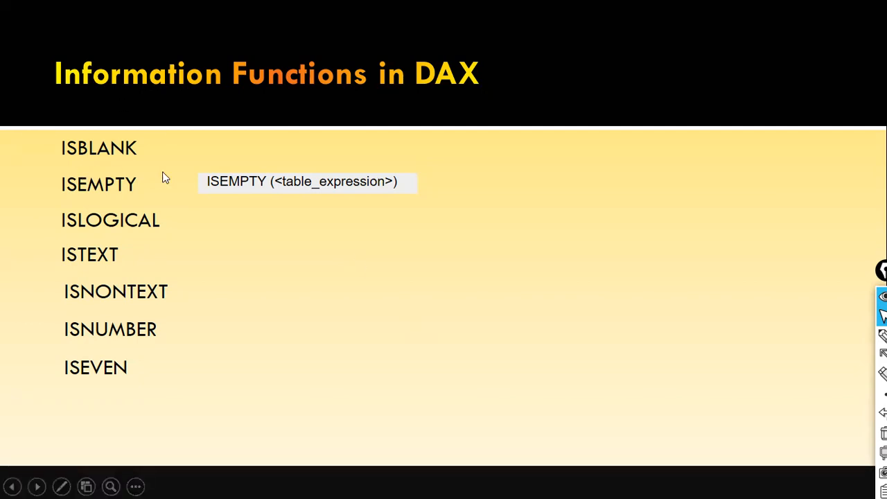
Return to Power BI and rename the new calculated column as Cust Name Blank 2 in the formula
key("alt+Tab")
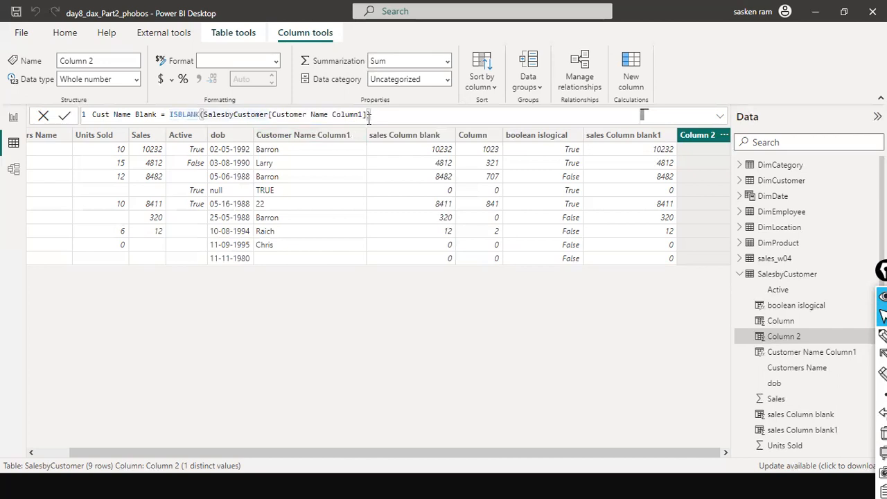
left_click(158, 115)
type("2")
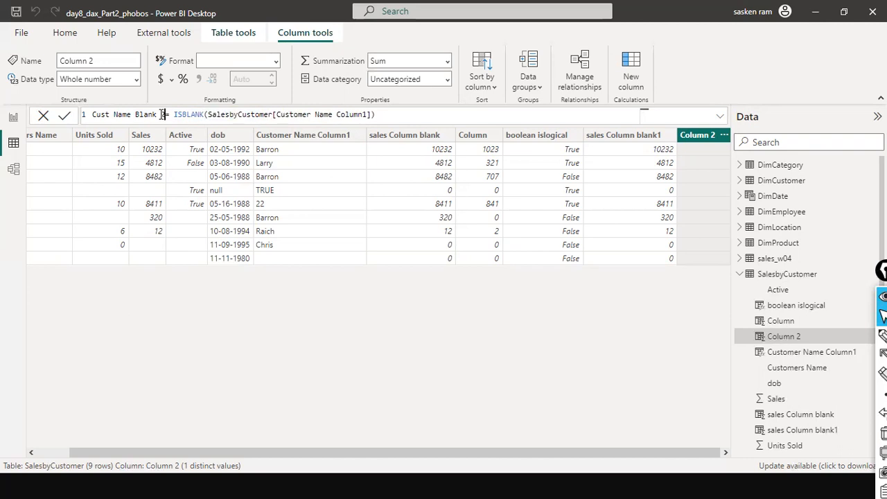
key("shift+Home")
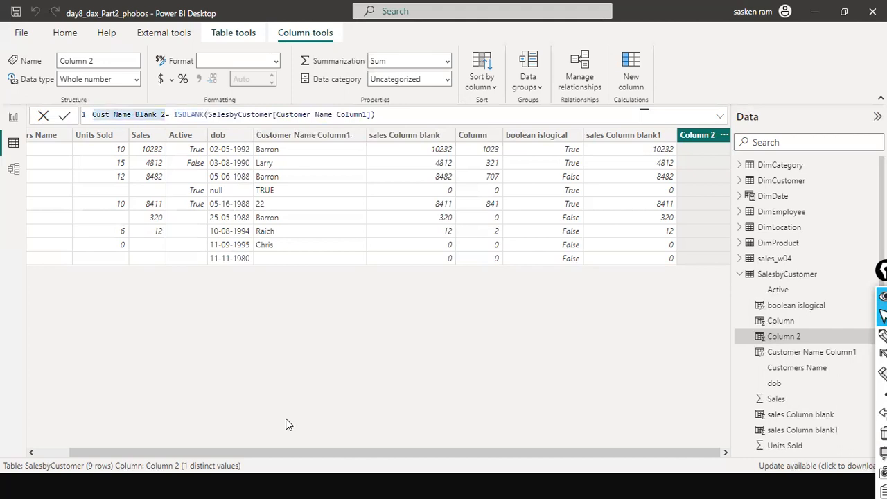
left_click(410, 114)
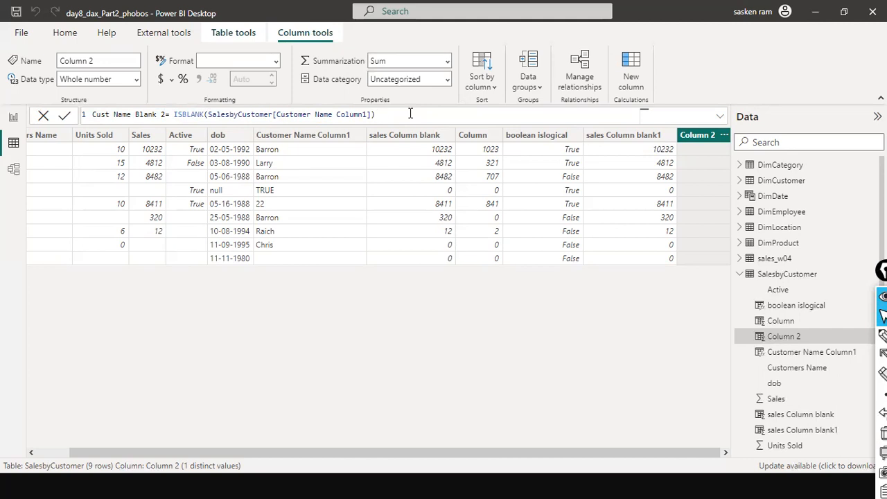
Highlight ISBLANK in the formula and commit the Cust Name Blank 2 column
left_click(170, 114)
key("shift+Home")
left_click_drag(199, 114, 381, 115)
left_click(371, 116)
double_click(184, 115)
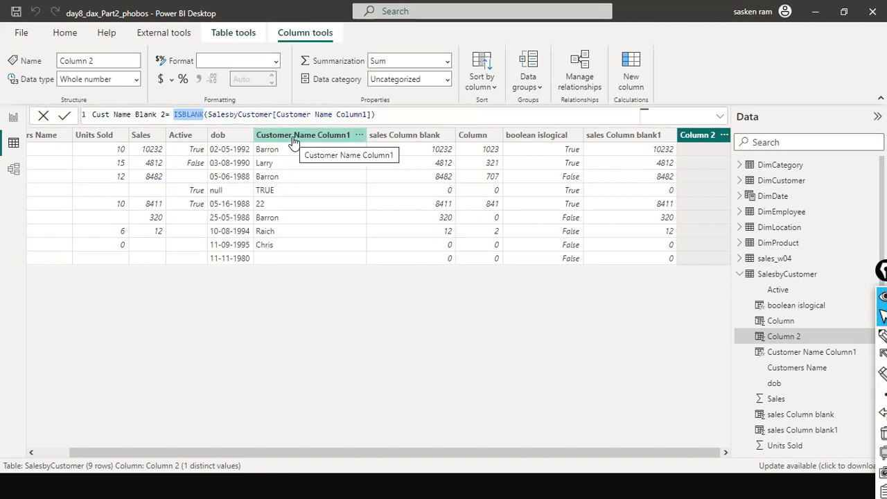
left_click(397, 113)
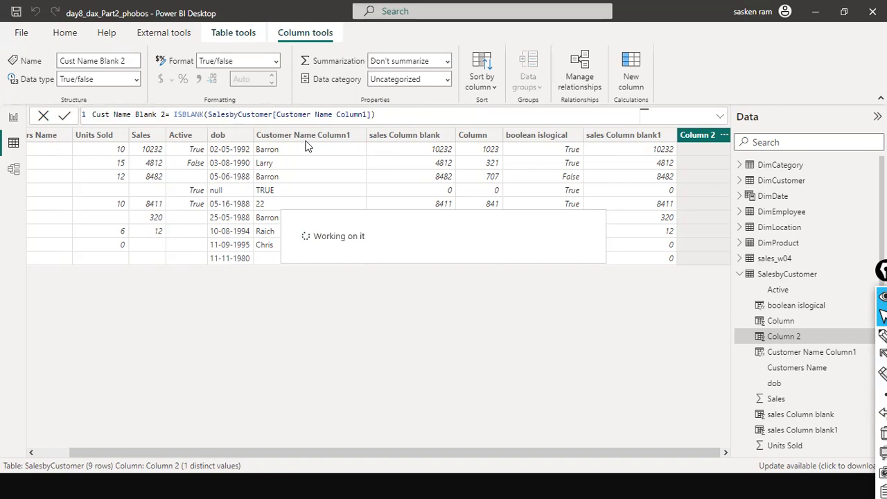
Select the Customer Name Column1 column to review its IF and ISBLANK formula and Text data type
left_click(256, 136)
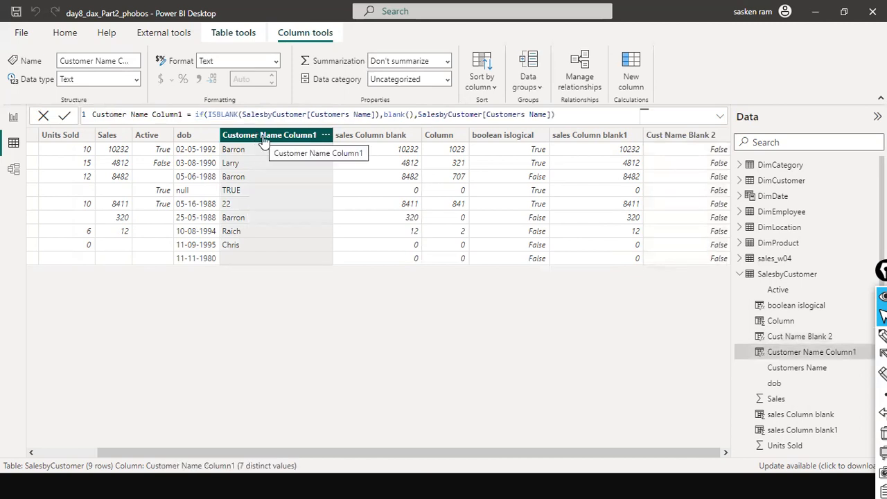
left_click_drag(246, 130, 120, 83)
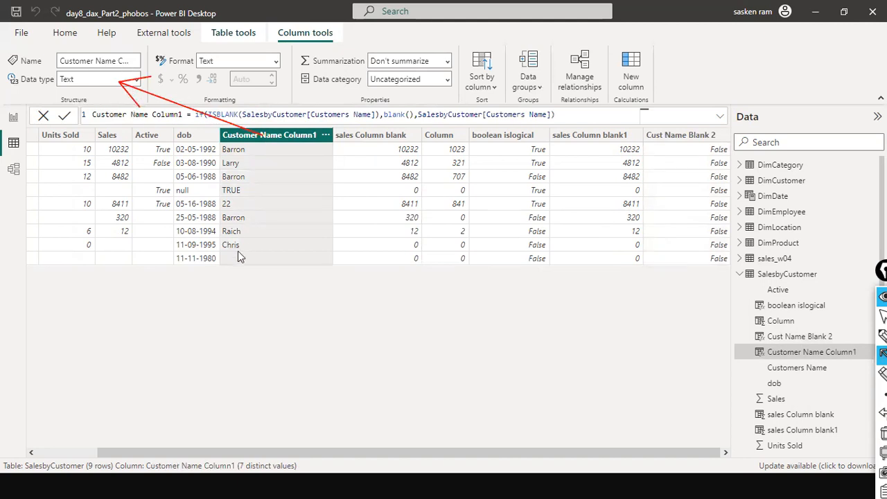
key("ctrl+z")
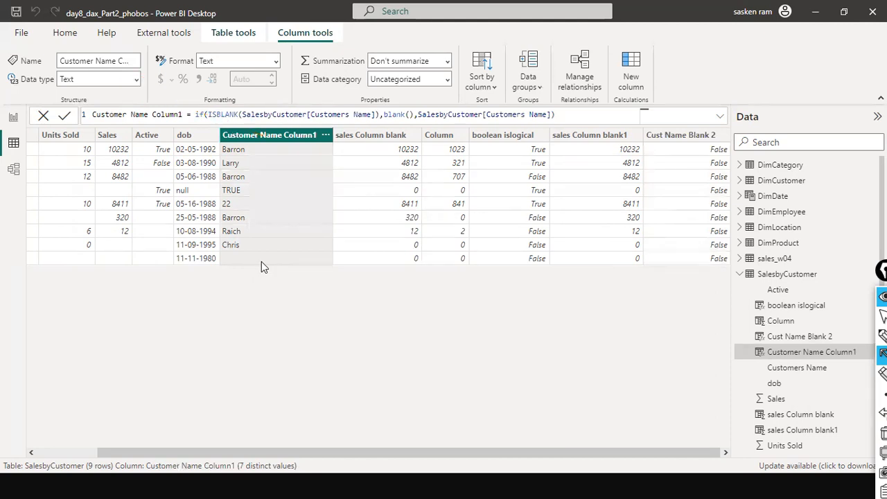
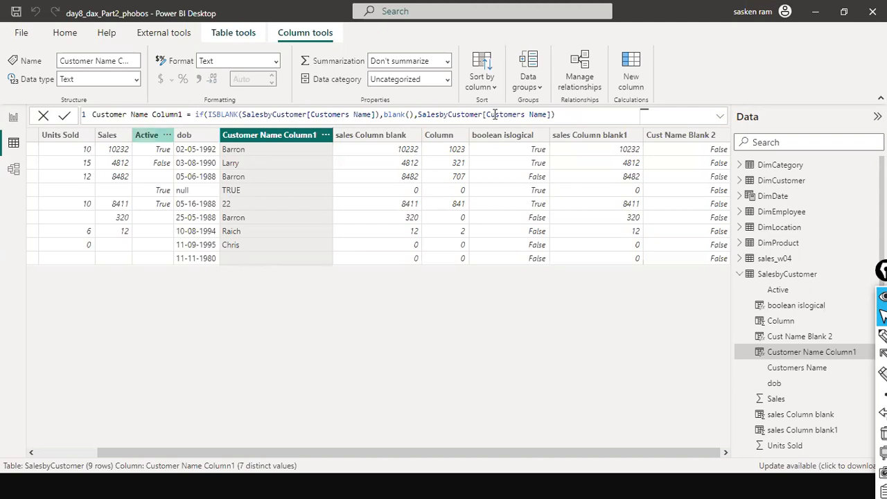
Select the Cust Name Blank 2 column and compare its ISBLANK results with the Customer Name Column1 values row by row
left_click(572, 114)
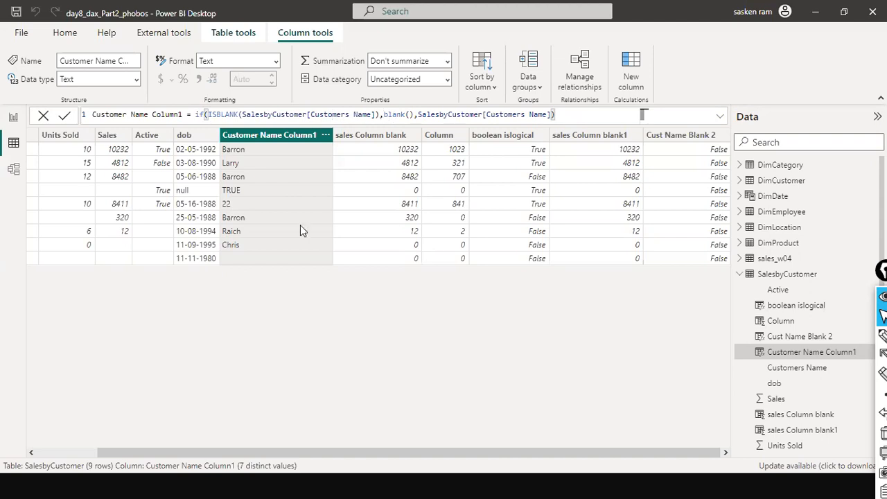
left_click(661, 136)
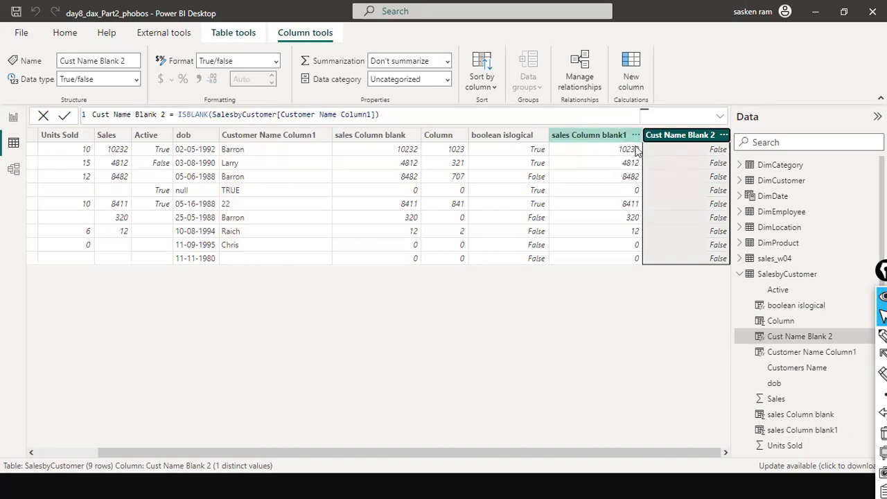
mouse_move(286, 149)
left_mouse_down()
mouse_move(508, 163)
mouse_move(662, 148)
left_mouse_up()
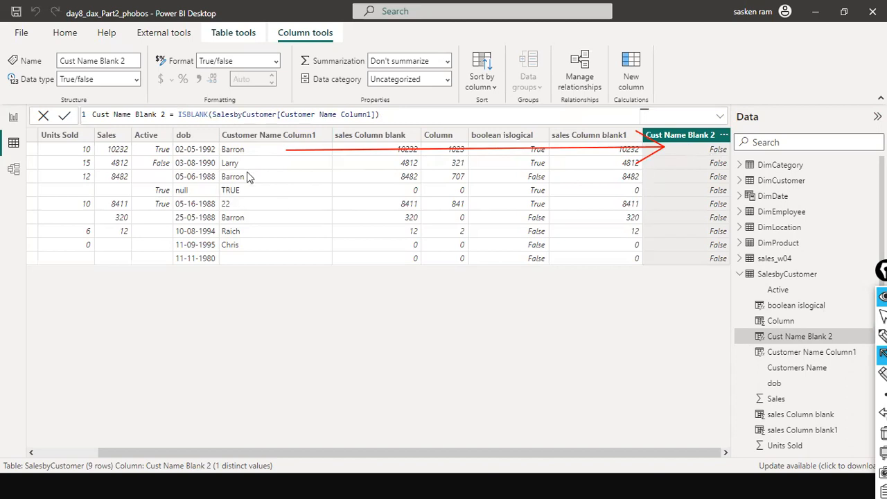
left_click_drag(253, 164, 705, 168)
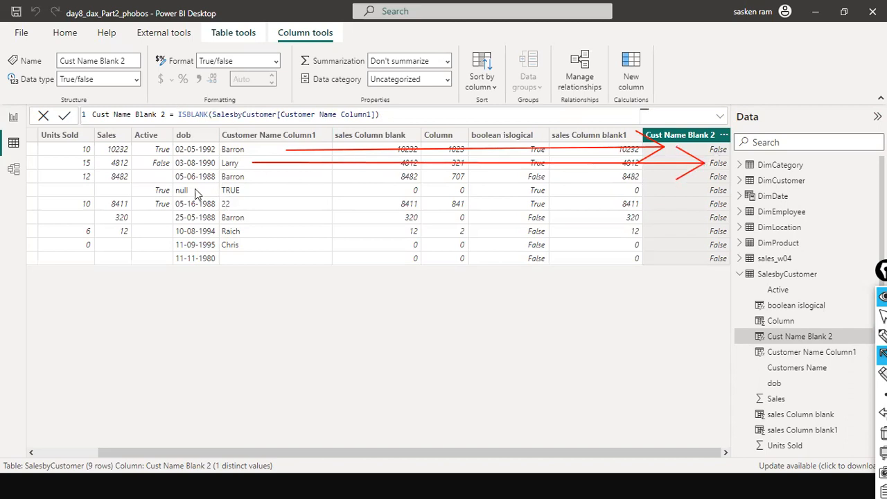
mouse_move(253, 177)
left_mouse_down()
mouse_move(702, 177)
mouse_move(677, 187)
left_mouse_up()
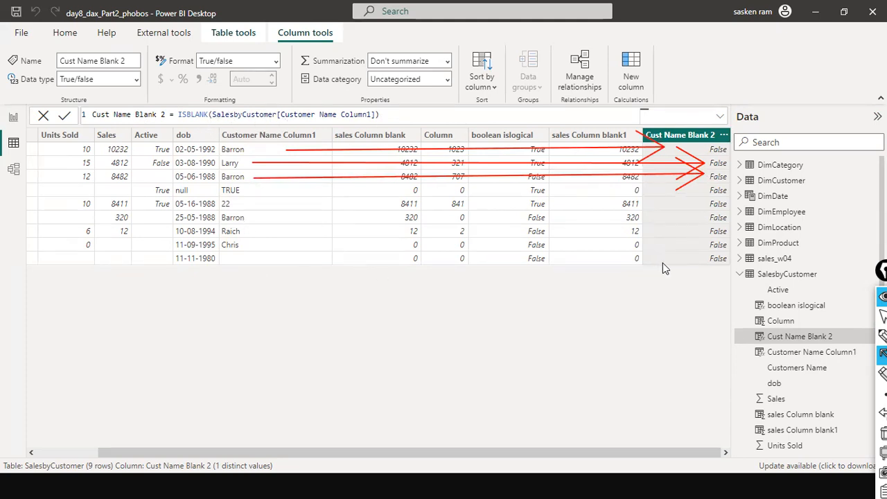
left_click_drag(226, 322, 227, 262)
left_click_drag(698, 307, 708, 267)
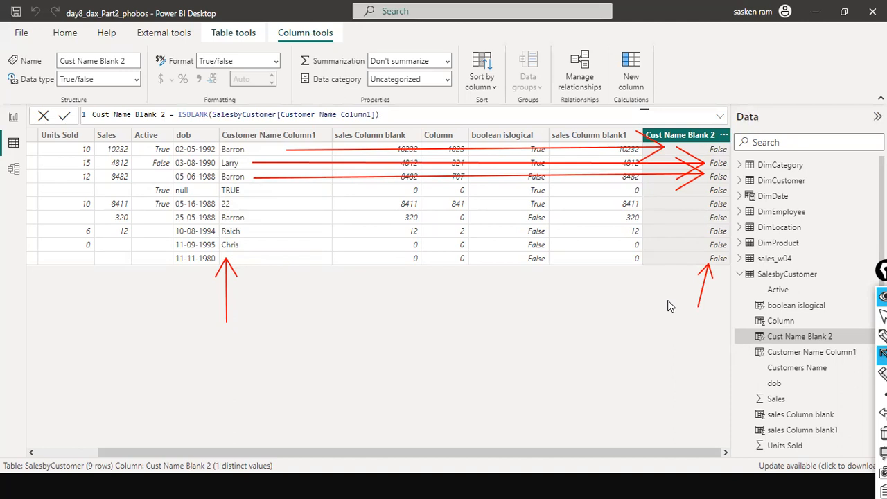
key("ctrl+shift+2")
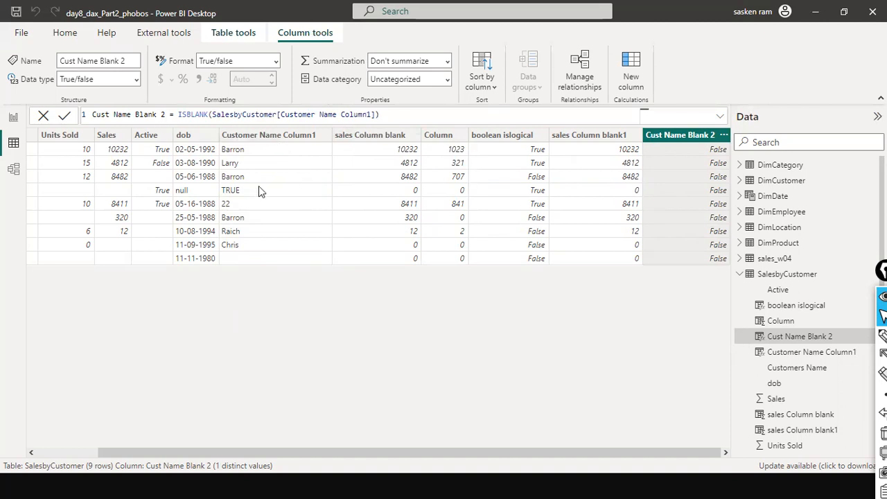
Review the Customer Name Column1 formula against the Customers Name column and the Cust Name Blank 2 column
left_click(256, 136)
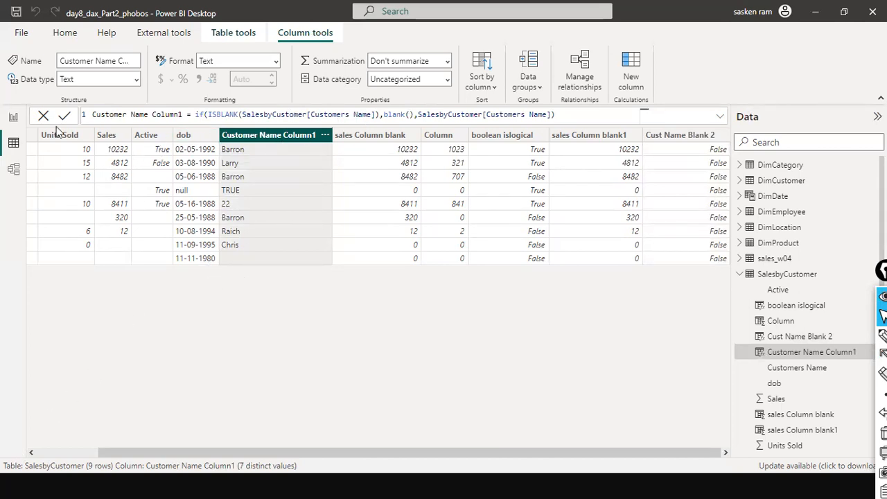
scroll(58, 129, "left", 2)
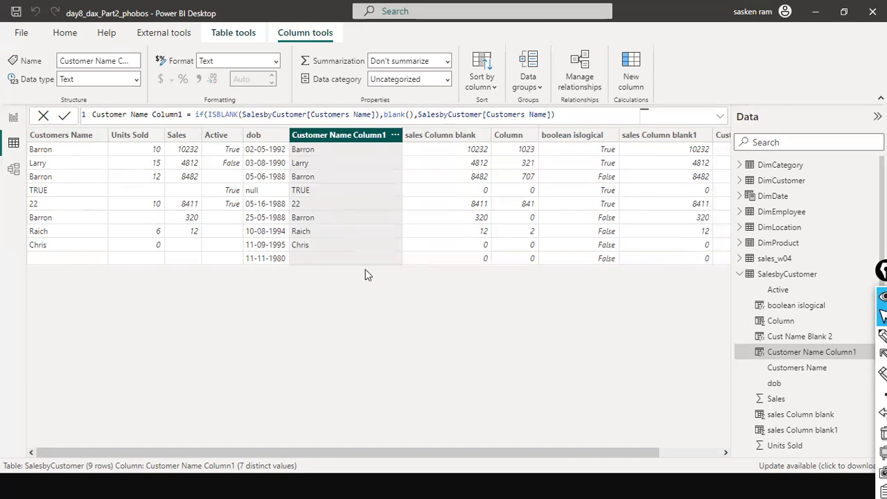
left_click_drag(345, 457, 399, 439)
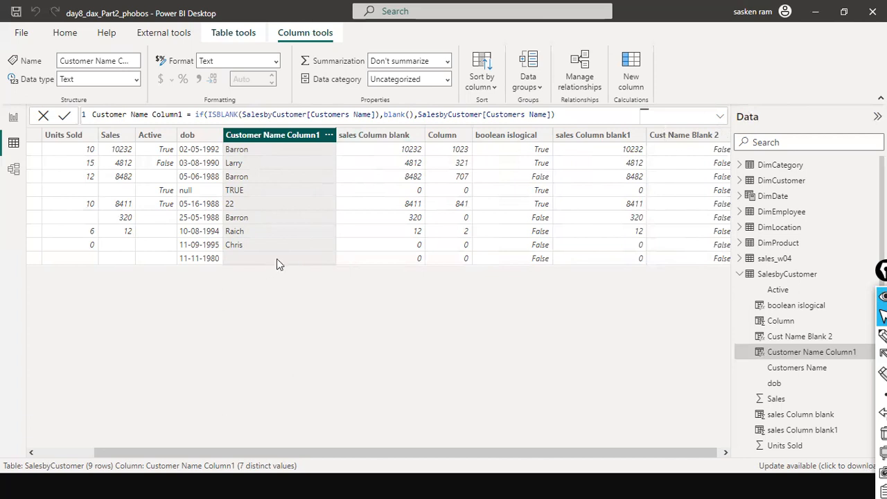
left_click_drag(456, 446, 460, 446)
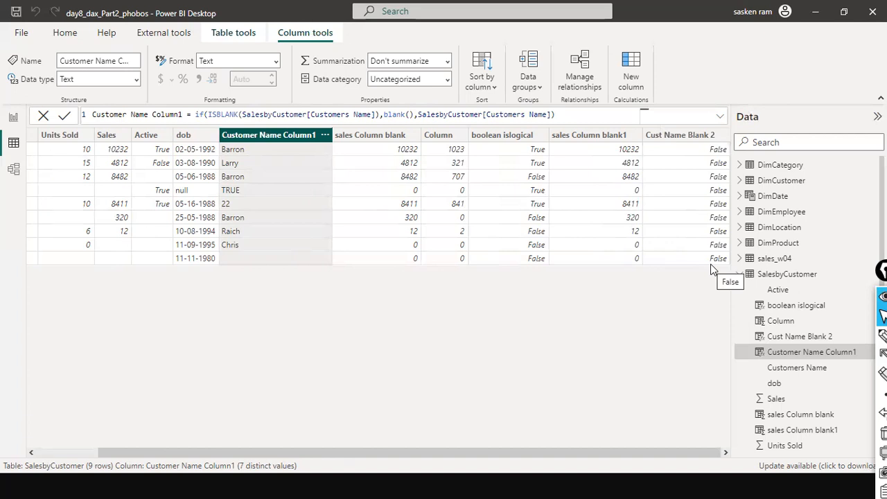
left_click(679, 137)
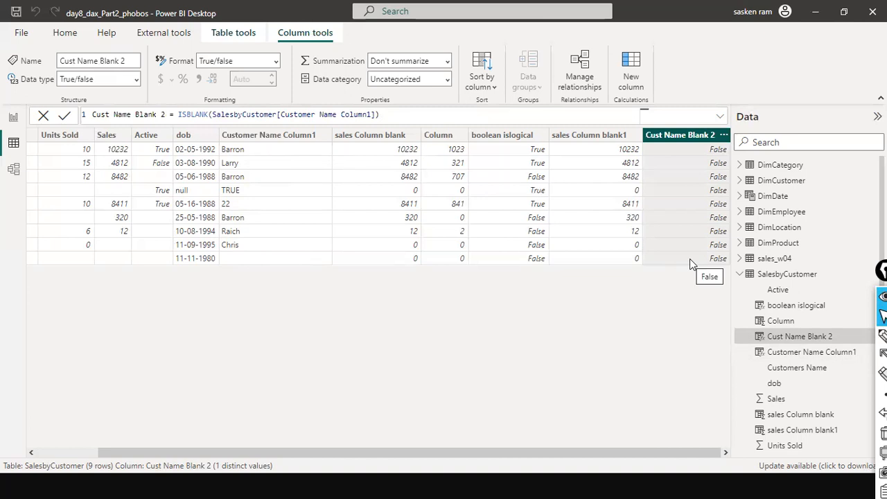
left_click(84, 451)
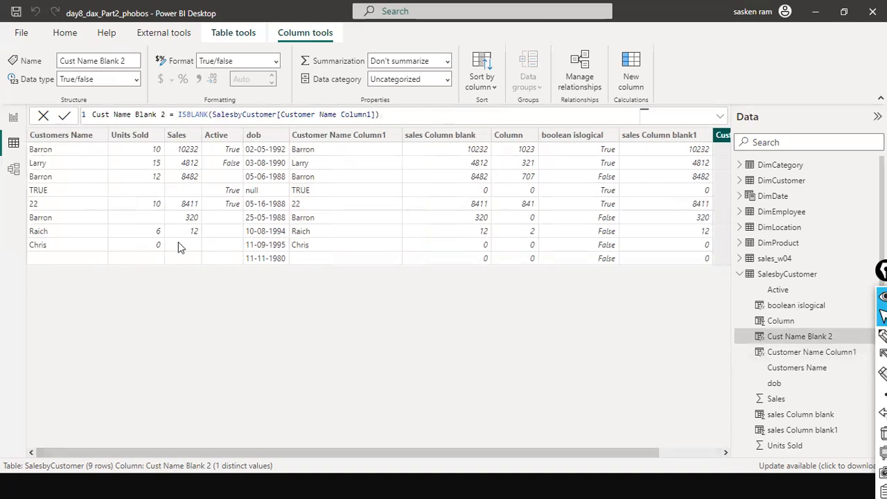
Inspect the Sales column and the sales Column blank1 formula that tests Sales for blanks
left_click(178, 135)
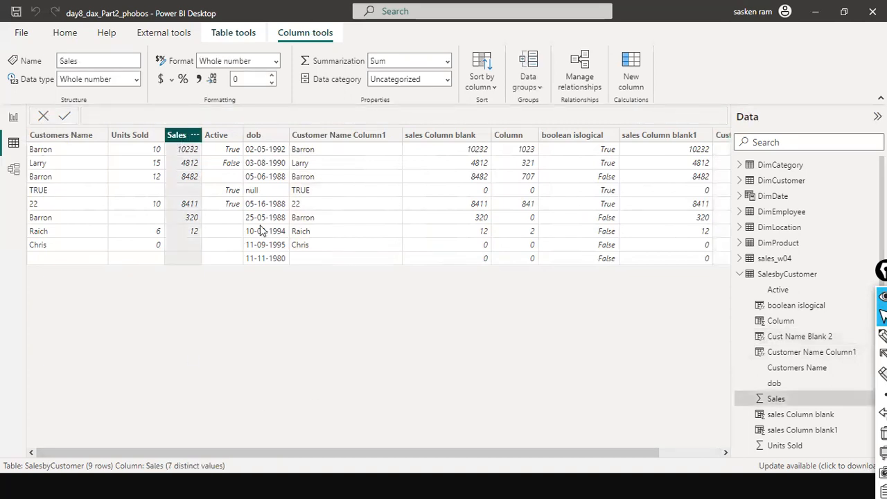
left_click_drag(216, 454, 616, 456)
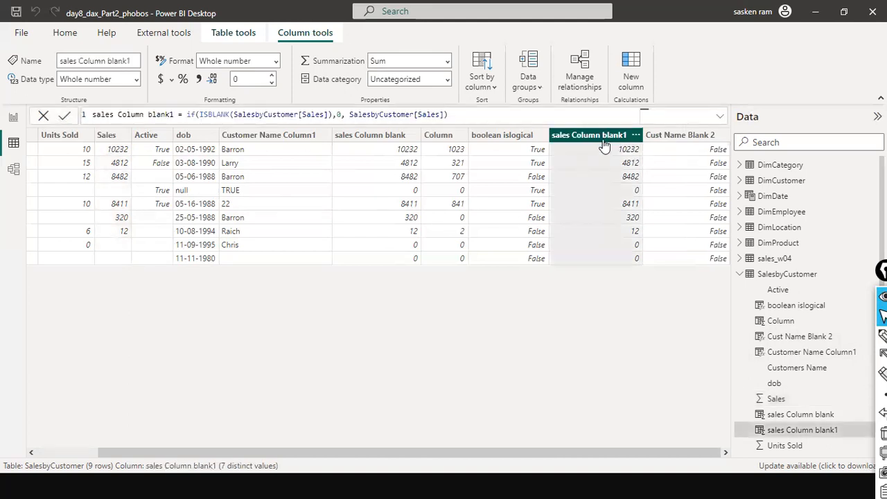
left_click(108, 135)
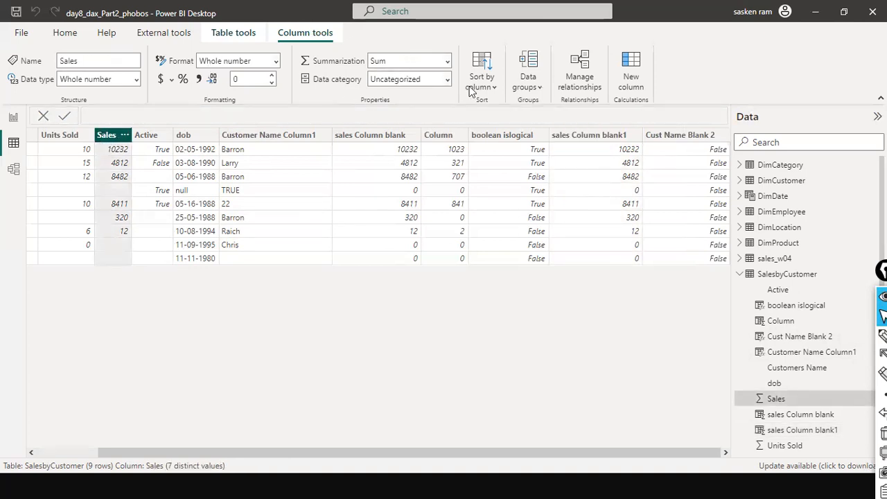
Create a new calculated column Sales blank 2 = ISBLANK( SalesbyCustomer[Sales]) in the SalesbyCustomer table
left_click(630, 81)
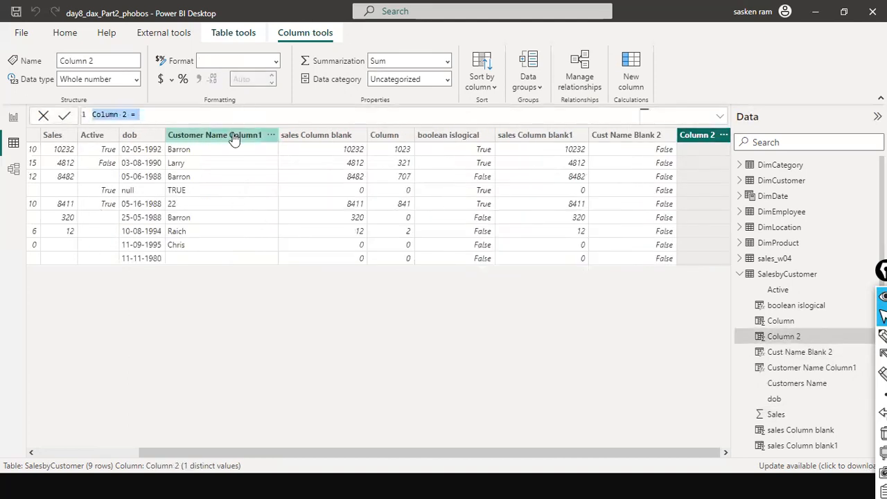
type("Sales BBlank")
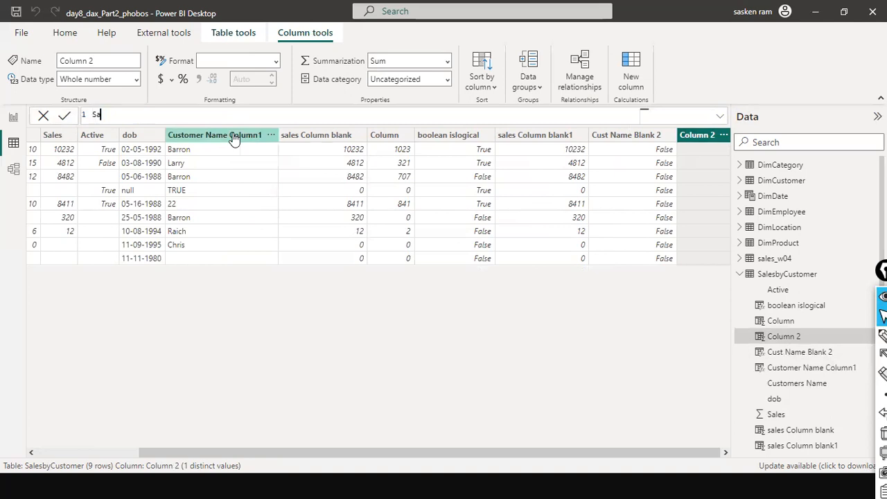
key("BackSpace")
key("BackSpace")
key("BackSpace")
key("BackSpace")
key("BackSpace")
type("blank 2 = IS")
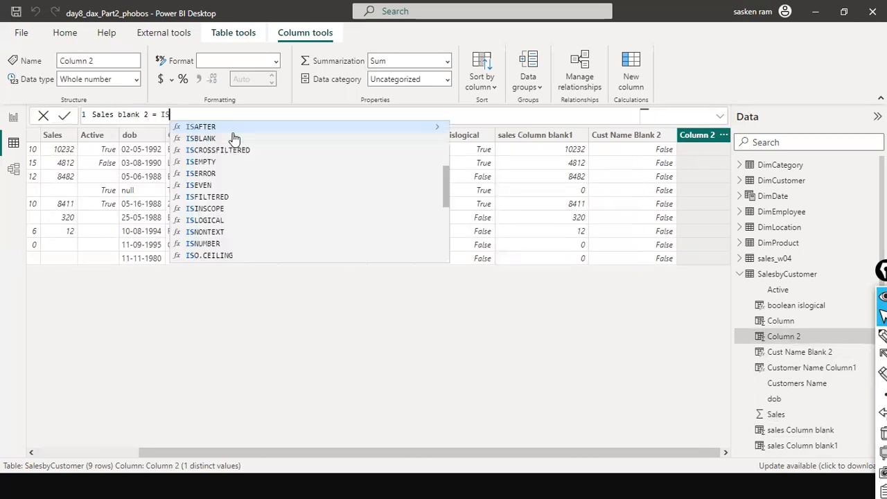
left_click(234, 138)
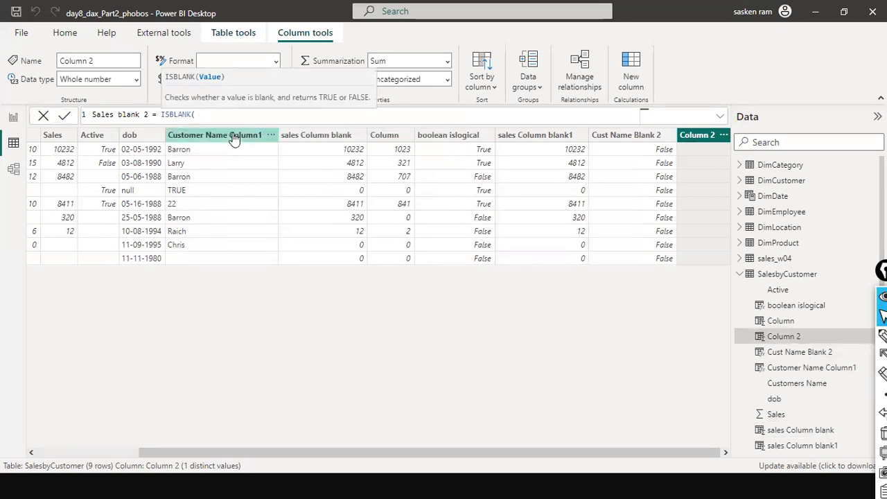
type("Sales")
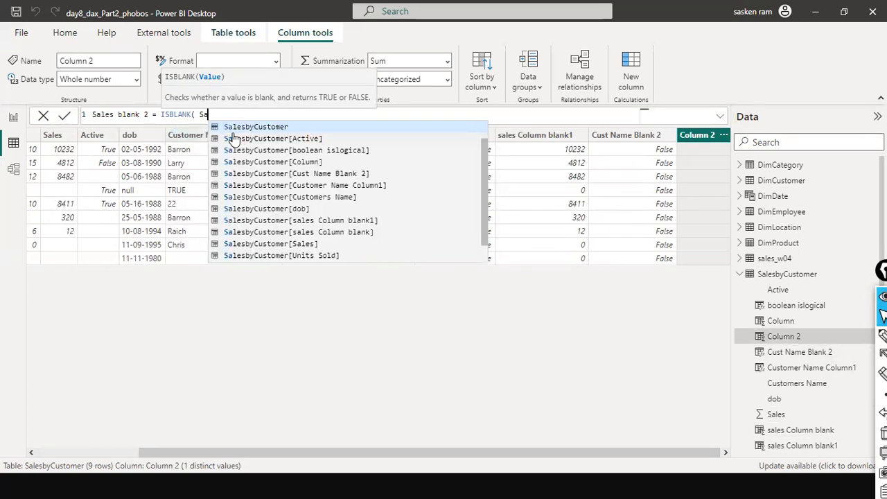
key("Down")
key("Down")
key("Down")
key("Down")
key("Down")
key("Down")
key("Down")
key("Down")
key("Down")
key("Down")
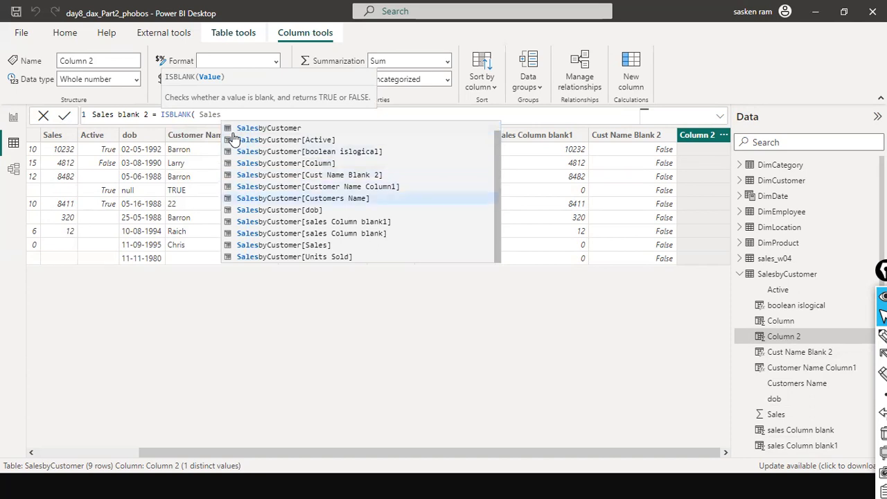
key("Tab")
type(", ")
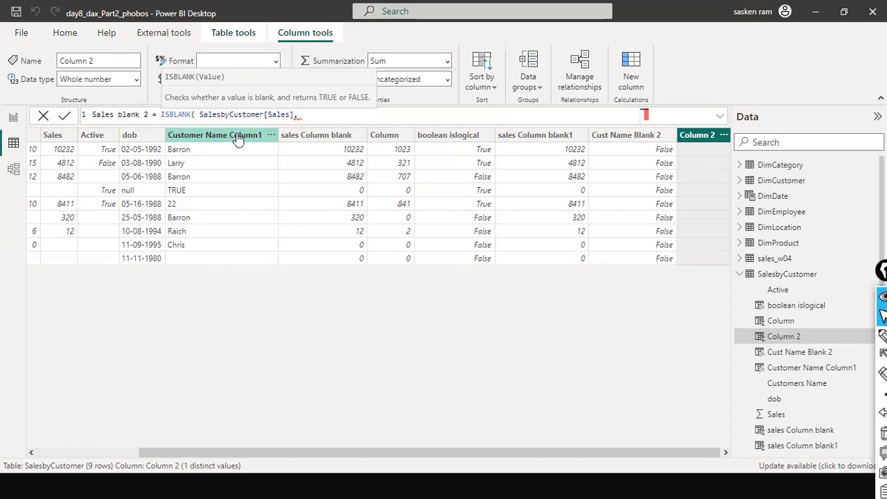
type("blan")
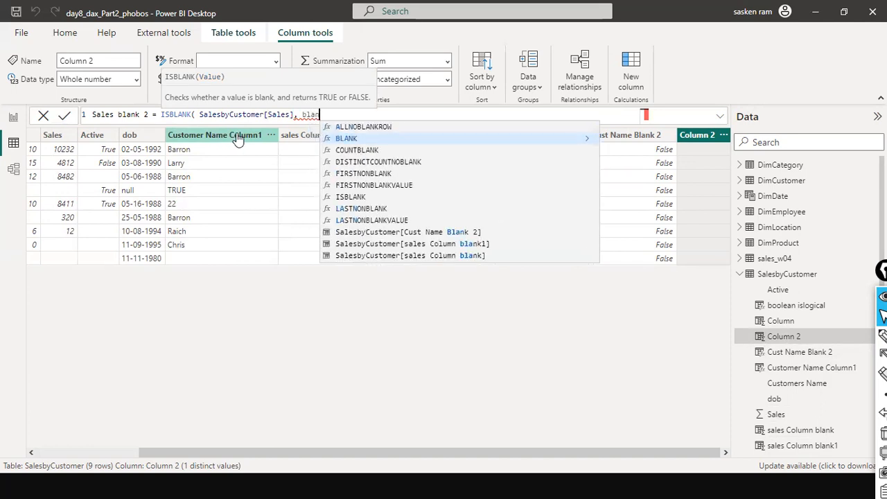
key("Tab")
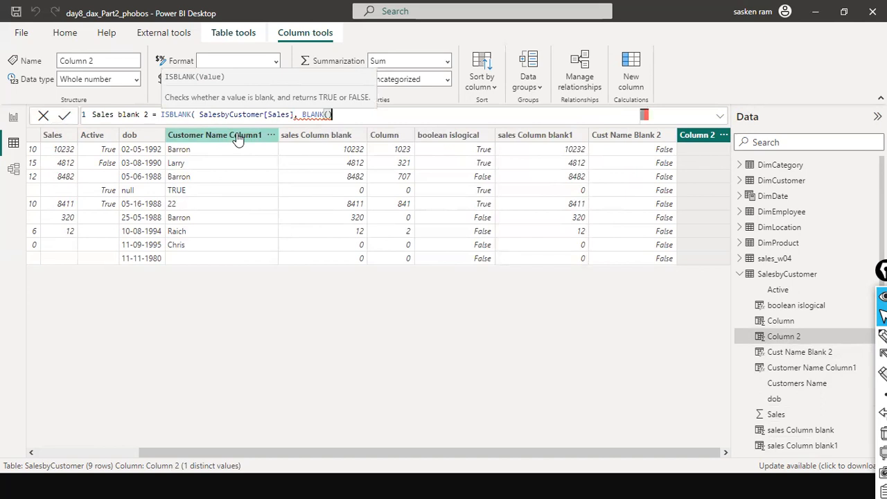
key("BackSpace")
key("BackSpace")
key("BackSpace")
key("BackSpace")
key("BackSpace")
key("BackSpace")
key("BackSpace")
key("BackSpace")
key("BackSpace")
key("BackSpace")
type(")")
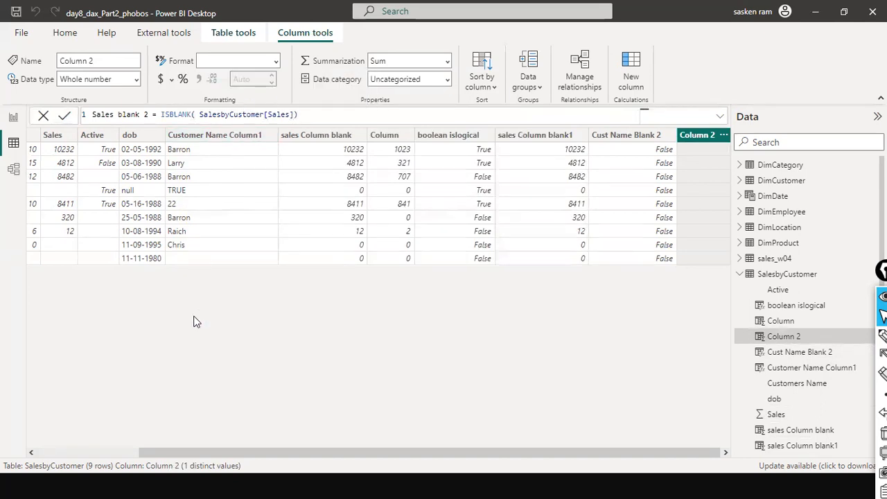
key("Return")
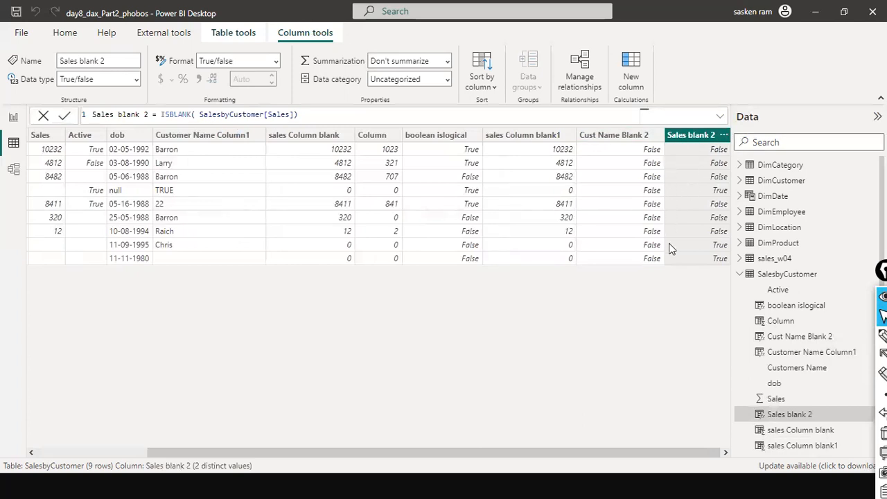
Compare each row's Sales value with the True/False results in the Sales blank 2 column
left_click_drag(680, 335, 695, 264)
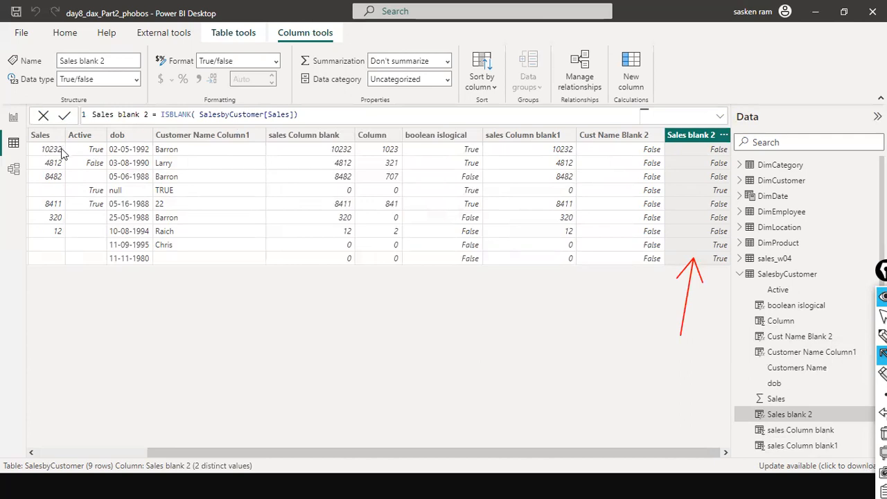
left_click_drag(25, 151, 713, 149)
left_click_drag(59, 163, 710, 164)
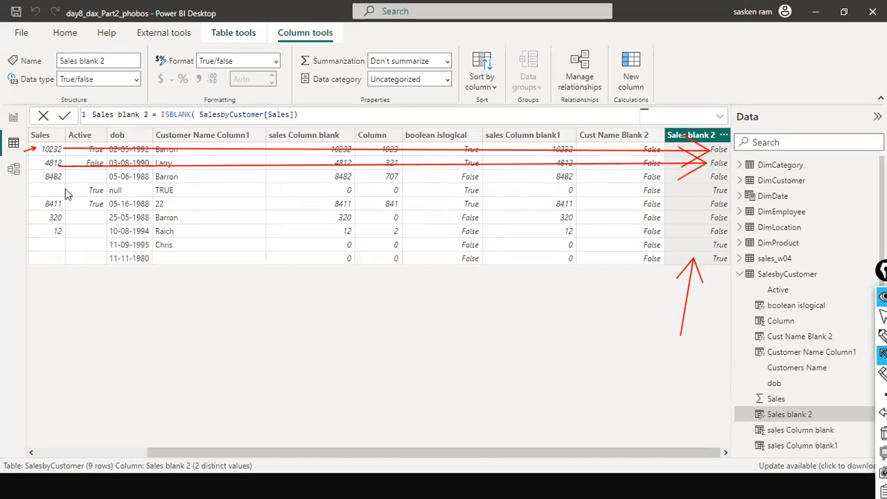
left_click_drag(93, 177, 705, 178)
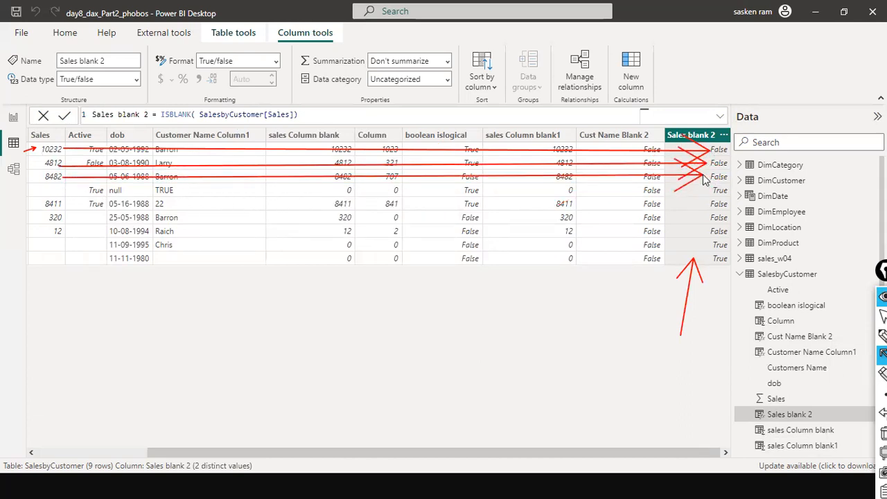
mouse_move(50, 190)
left_mouse_down()
mouse_move(582, 198)
mouse_move(703, 191)
left_mouse_up()
left_click_drag(38, 83, 39, 131)
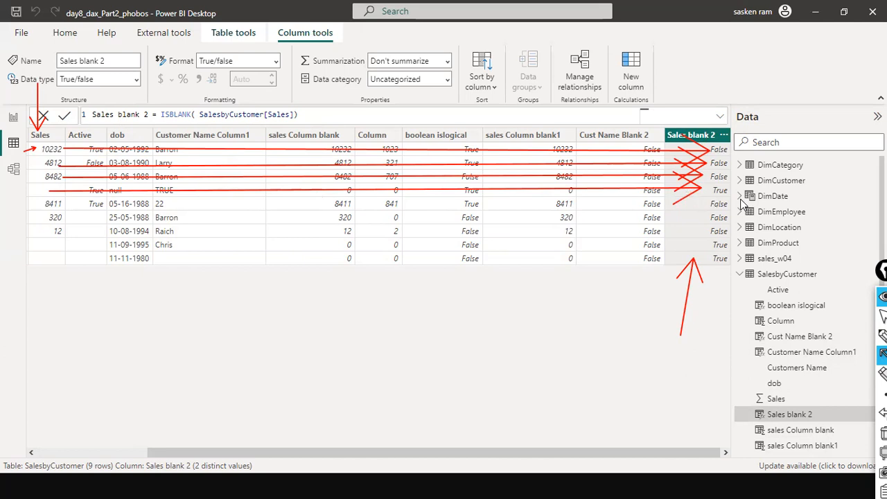
left_click_drag(59, 242, 682, 244)
left_click_drag(59, 264, 703, 262)
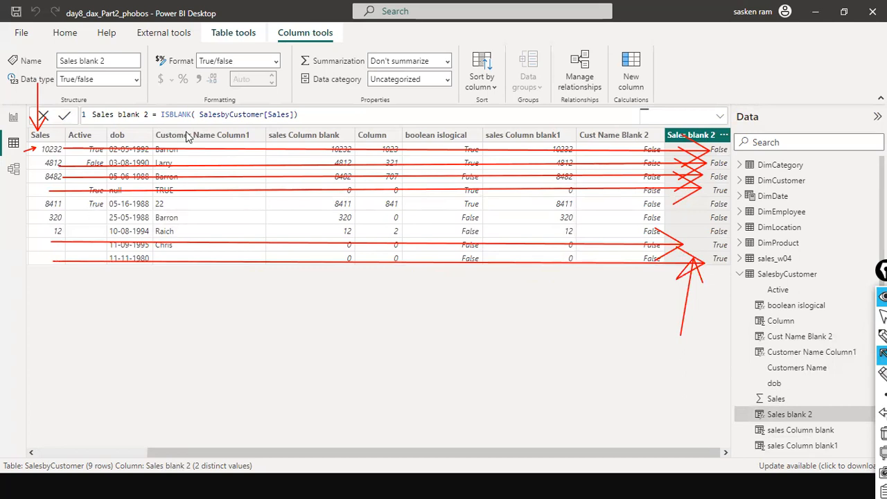
mouse_move(723, 363)
left_mouse_down()
mouse_move(715, 255)
mouse_move(715, 268)
left_mouse_up()
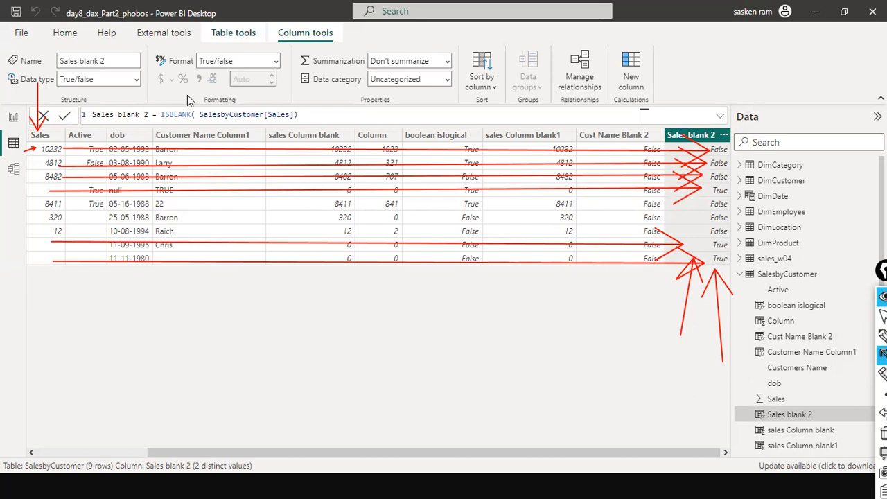
key("ctrl+shift+7")
key("ctrl+shift+2")
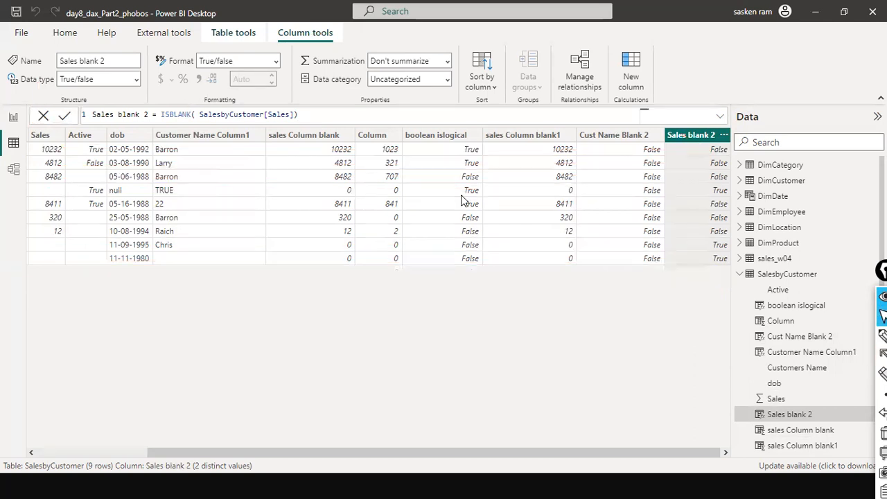
Change the Sales blank 2 formula to IF(ISBLANK( SalesbyCustomer[Sales]), 0, SalesbyCustomer[Sales]) so blank sales return 0
left_click(161, 114)
type("IF")
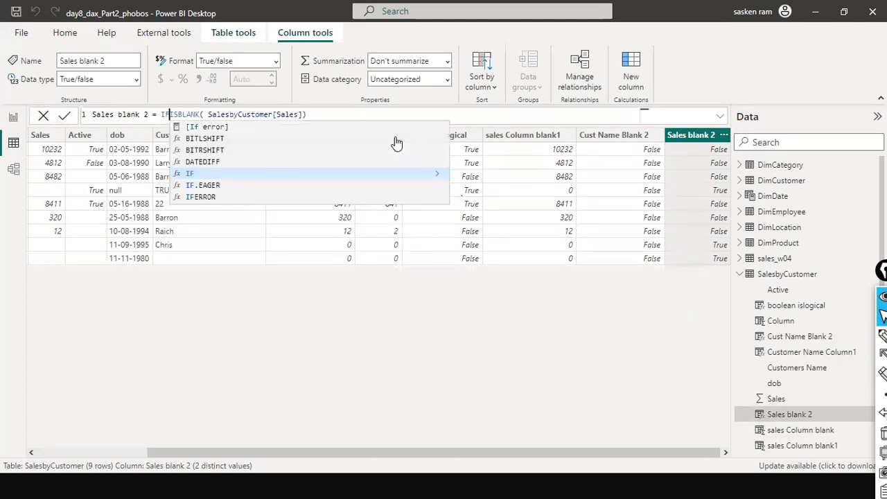
type("(")
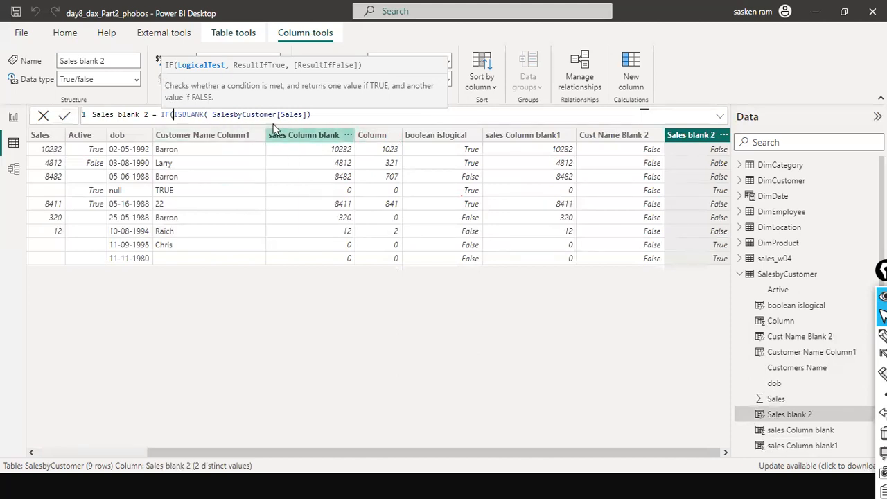
left_click(310, 115)
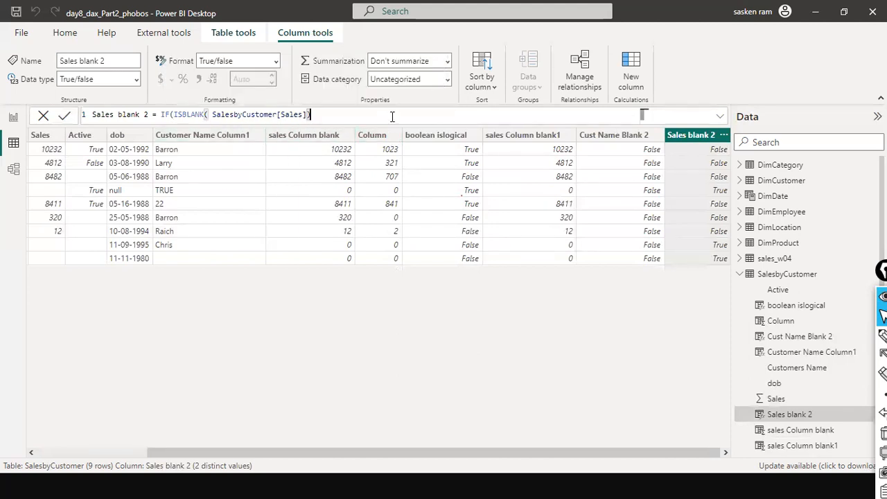
type(",")
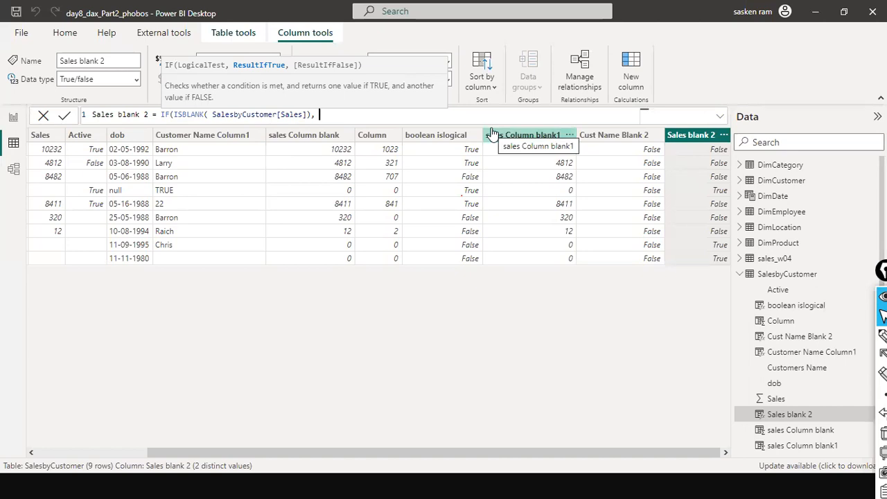
type("0,")
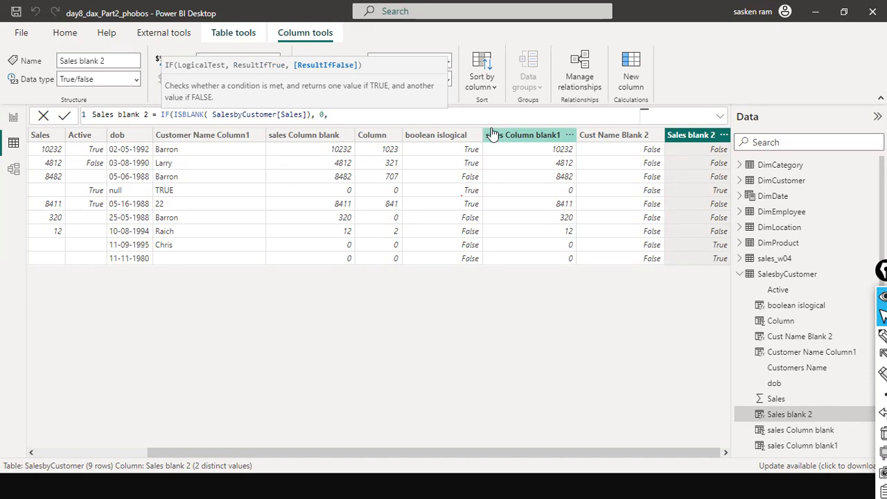
key("Left")
key("Left")
key("Left")
key("Left")
key("Left")
key("Left")
key("Left")
key("Left")
key("Left")
key("Left")
key("Left")
key("Left")
key("Left")
key("Left")
key("Left")
key("Left")
key("Left")
key("Left")
key("Left")
key("Left")
key("shift+Right")
key("shift+Right")
key("shift+Right")
key("shift+Right")
key("shift+Right")
key("shift+Right")
key("shift+Right")
key("shift+Right")
key("shift+Right")
key("shift+Right")
key("shift+Right")
key("shift+Right")
key("shift+Right")
key("shift+Right")
key("shift+Right")
key("shift+Right")
key("shift+Right")
key("shift+Right")
key("shift+Right")
key("shift+Right")
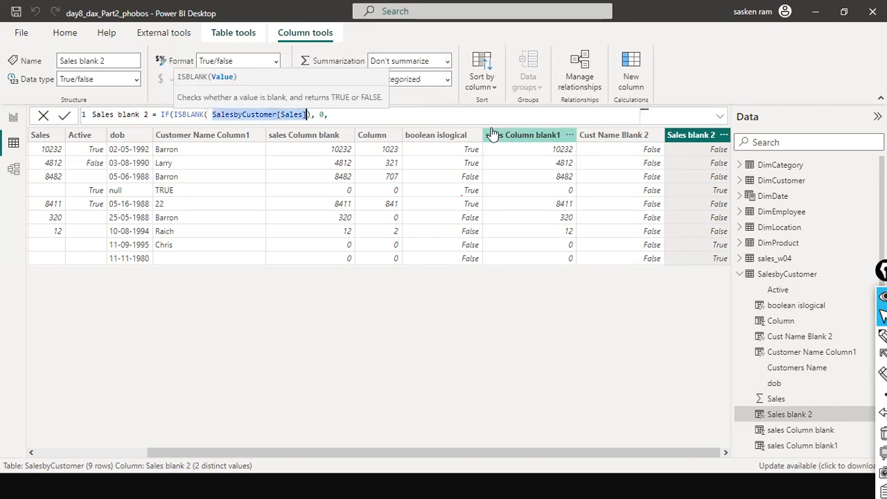
key("ctrl+c")
key("End")
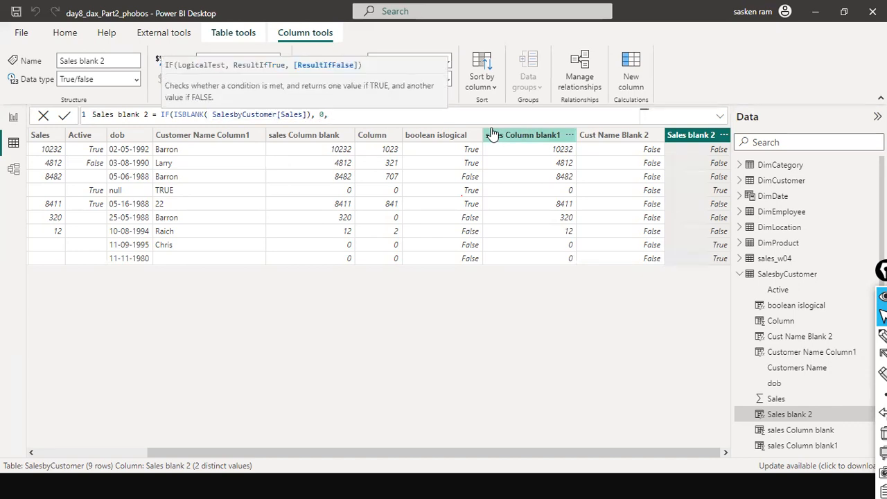
key("ctrl+v")
type(")")
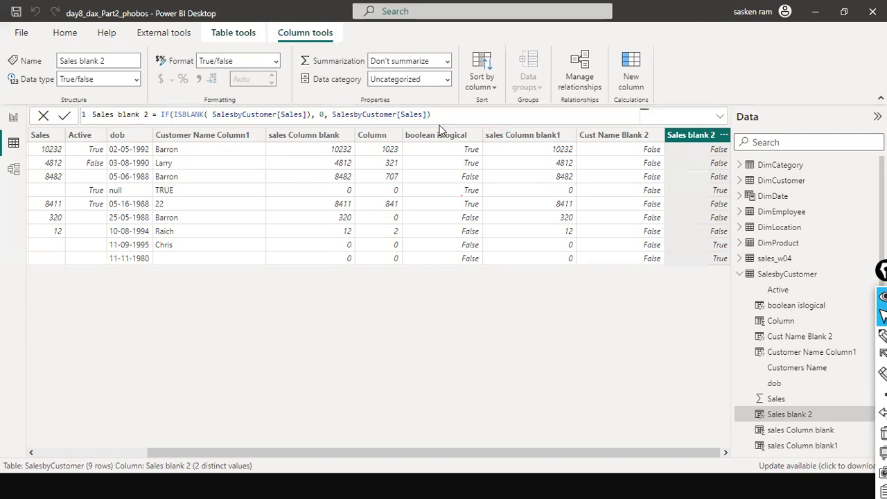
key("Return")
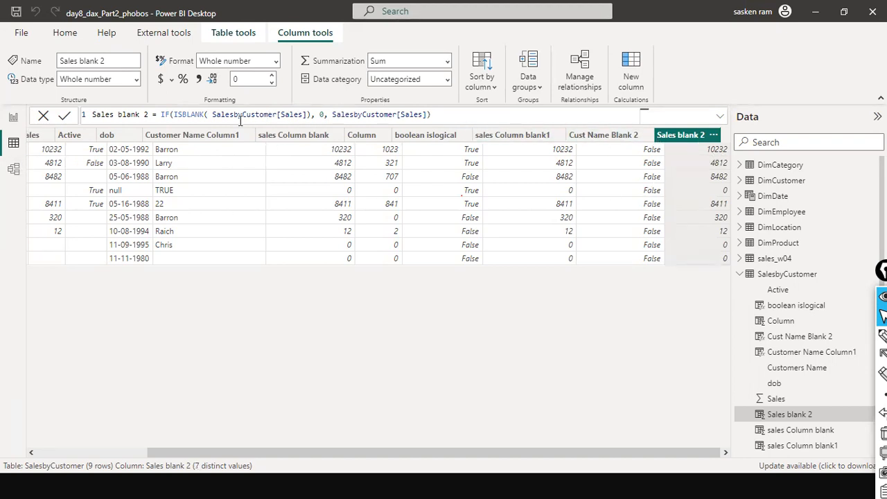
Examine how the IF test, the 0 result and the Sales value in the formula map onto the Sales blank 2 rows
left_click(176, 115)
left_click_drag(241, 116, 311, 116)
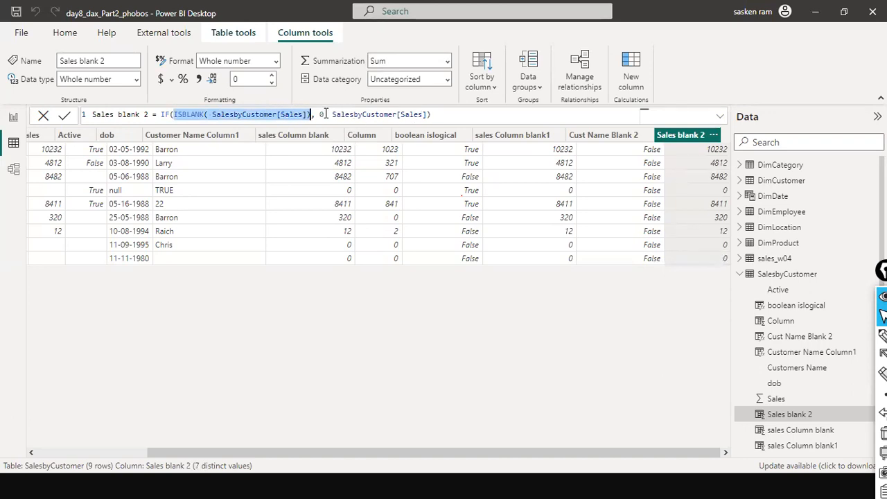
left_click_drag(317, 114, 325, 115)
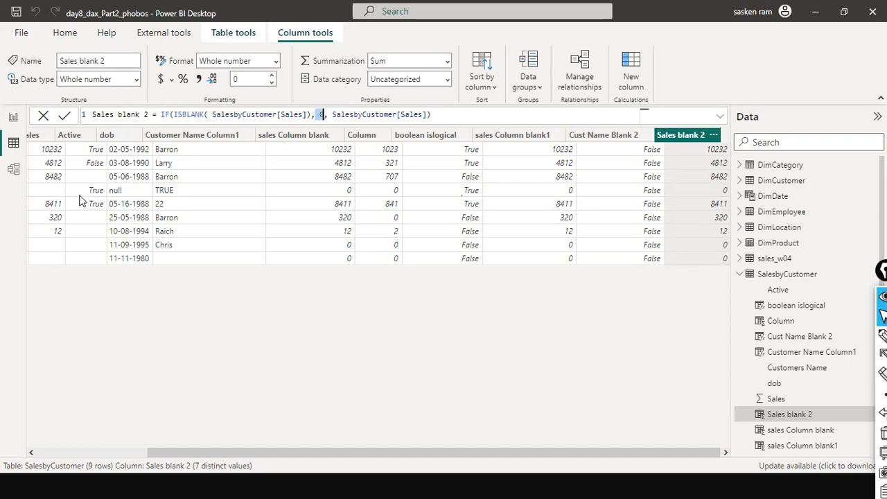
key("ctrl+shift+4")
mouse_move(54, 191)
left_mouse_down()
mouse_move(481, 193)
mouse_move(692, 181)
left_mouse_up()
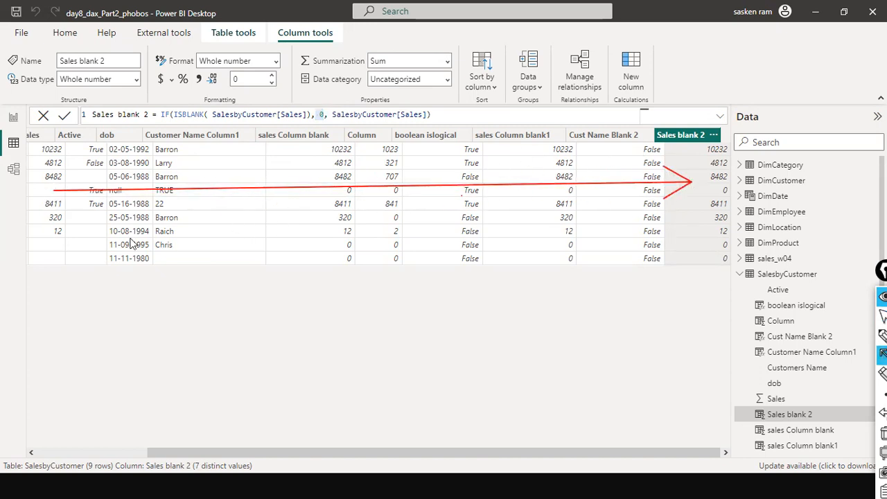
left_click_drag(58, 205, 449, 202)
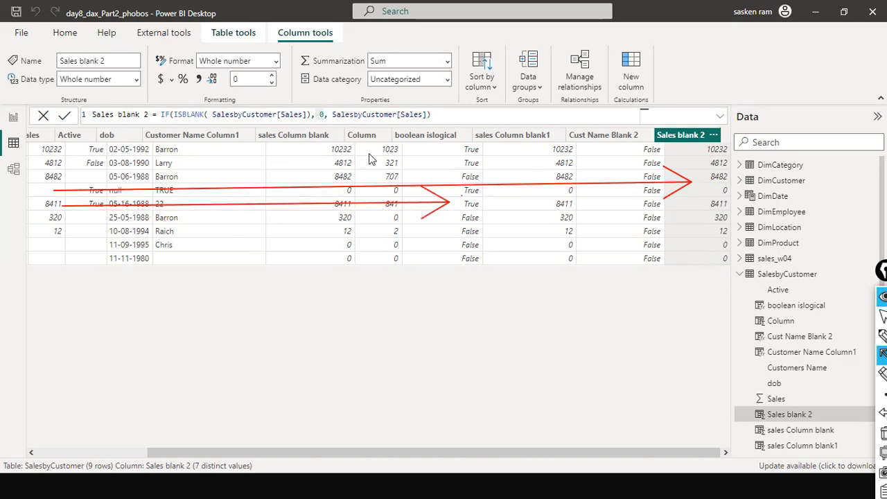
left_click_drag(342, 147, 356, 123)
mouse_move(433, 206)
left_mouse_down()
mouse_move(612, 191)
mouse_move(699, 204)
left_mouse_up()
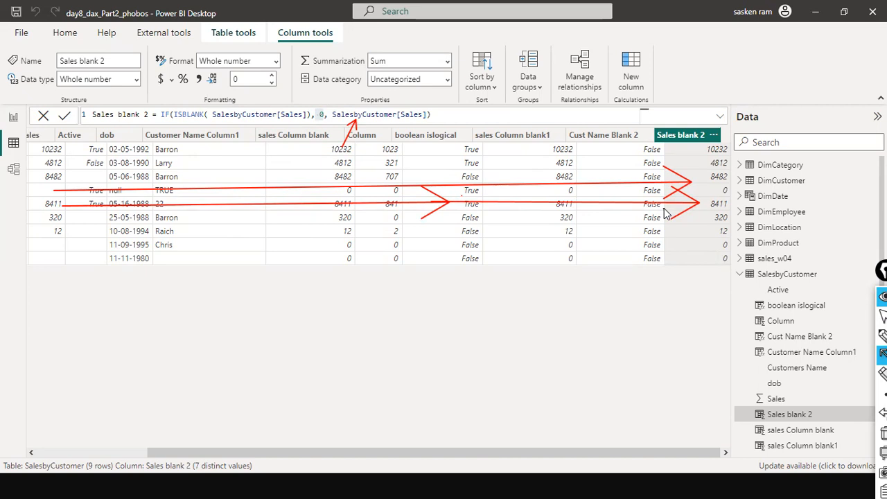
key("Escape")
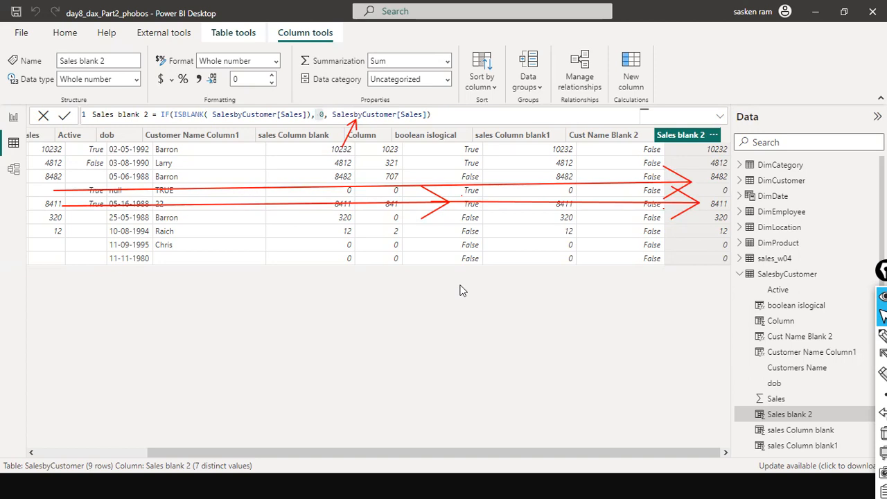
key("ctrl+shift+7")
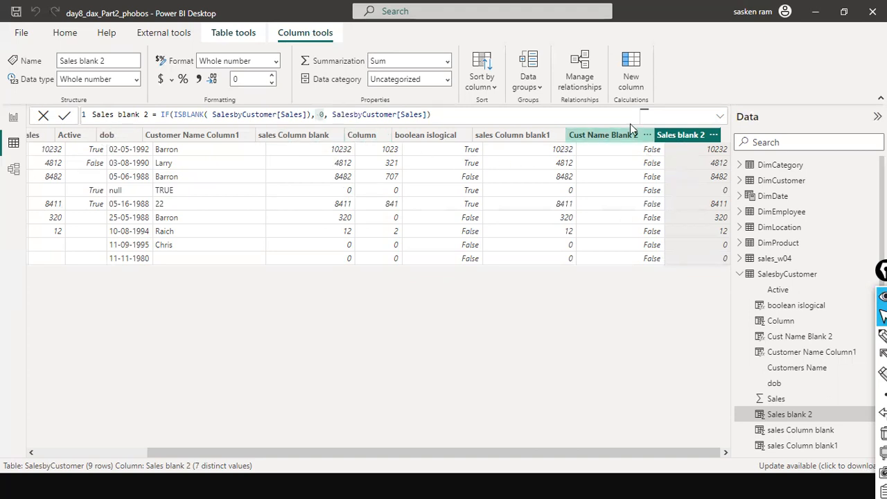
Scroll across the table comparing the Sales column with the Sales blank 2 results and the ISBLANK part of the formula
right_click(32, 139)
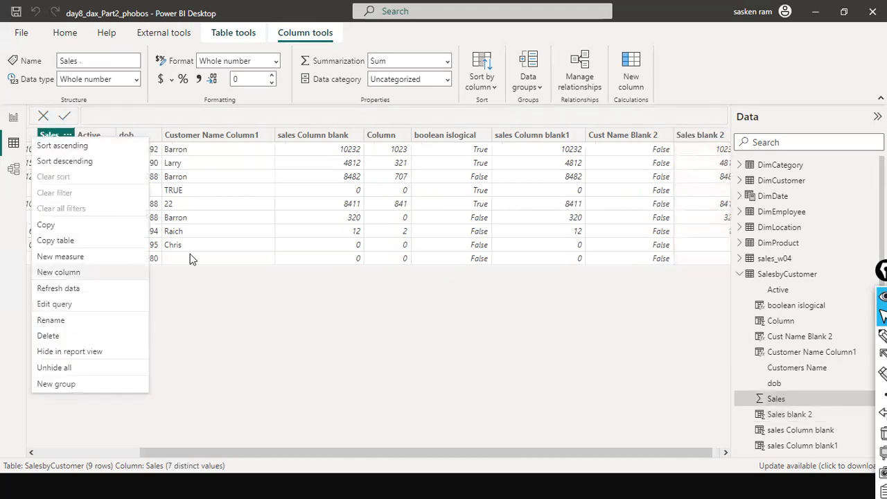
left_click(347, 312)
scroll(307, 455, "right", 1)
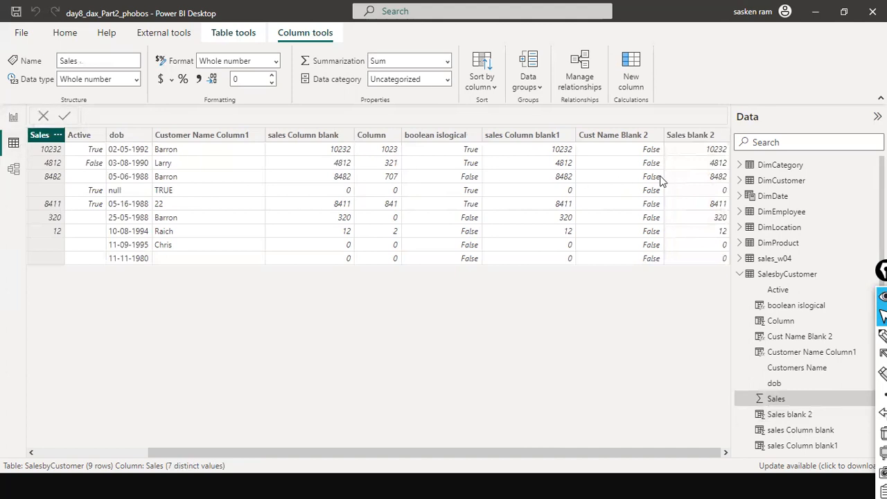
double_click(700, 138)
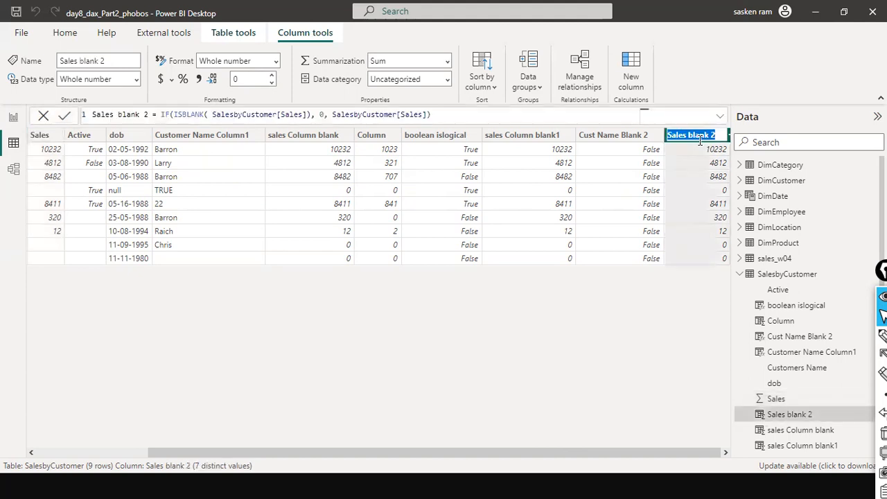
left_click(489, 323)
left_click_drag(349, 456, 532, 449)
double_click(177, 114)
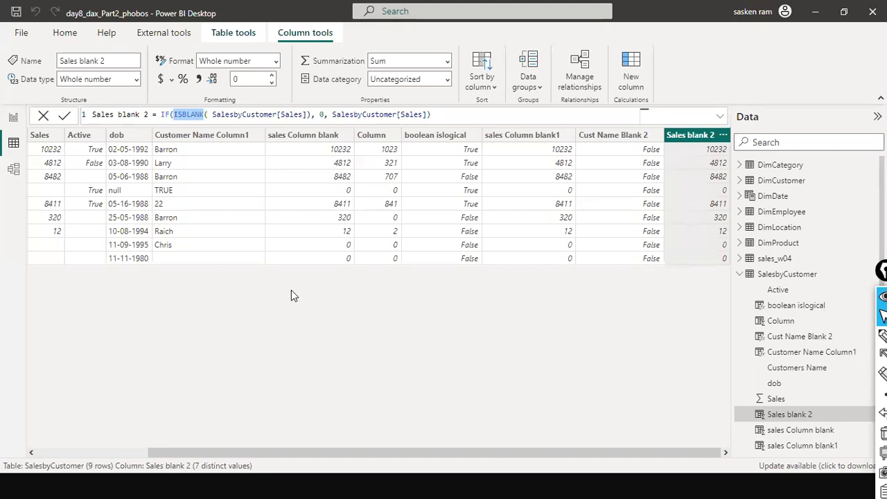
left_click(438, 120)
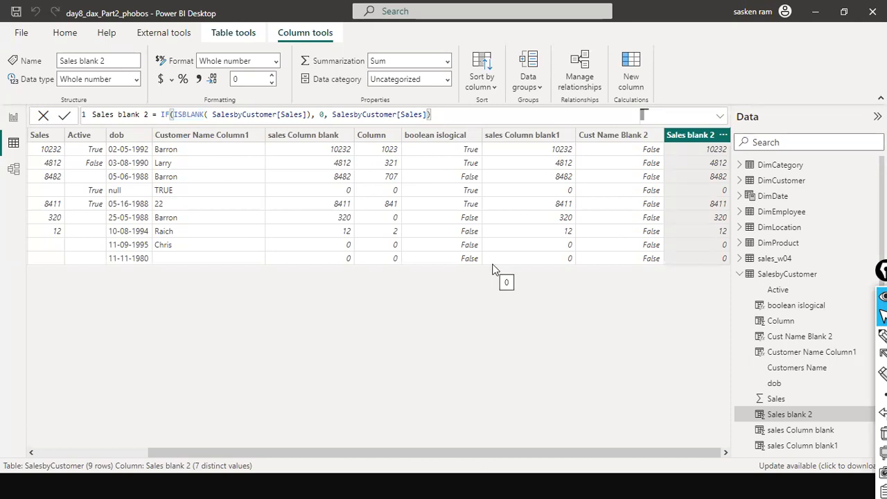
left_click_drag(128, 453, 476, 452)
left_click_drag(267, 451, 469, 478)
left_click(92, 451)
left_click_drag(92, 451, 428, 442)
left_click_drag(165, 451, 69, 415)
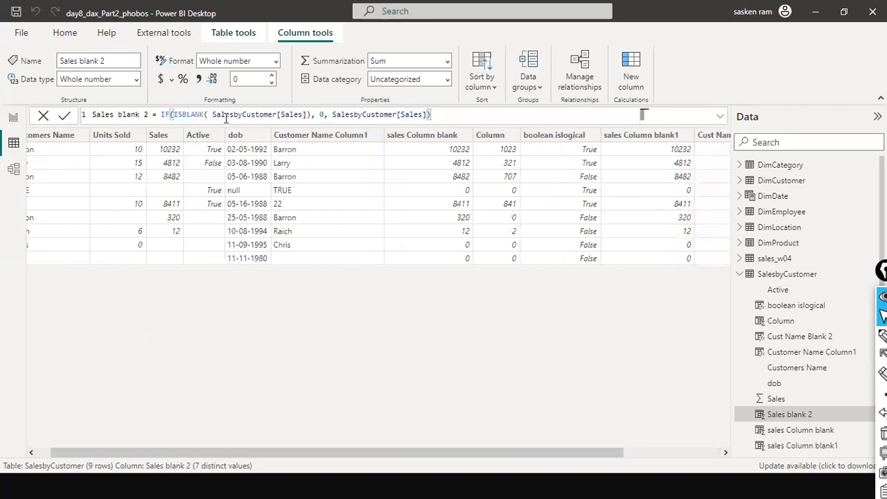
double_click(199, 115)
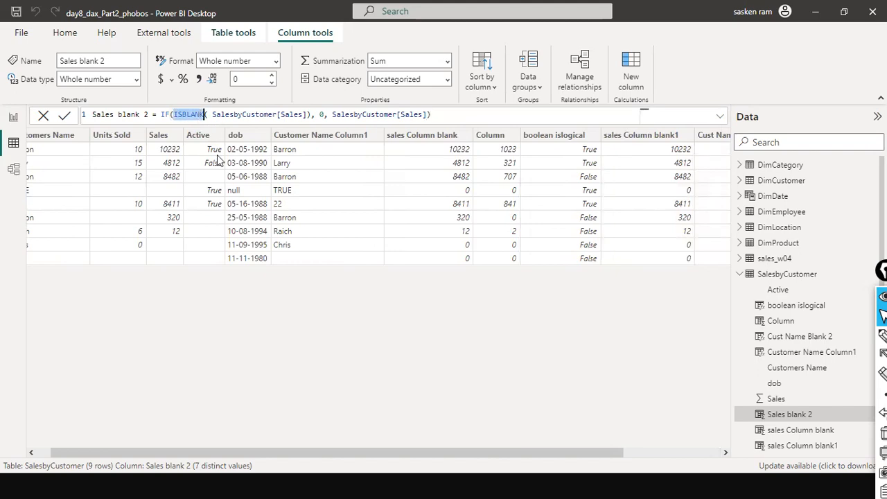
Switch to the slide listing DAX information functions, then return to the data view
key("alt+Tab")
left_click(287, 247)
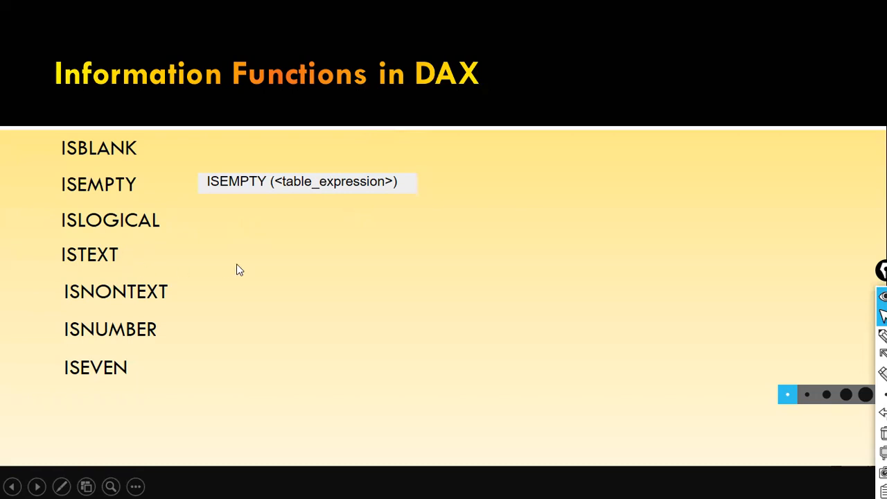
key("alt+Tab")
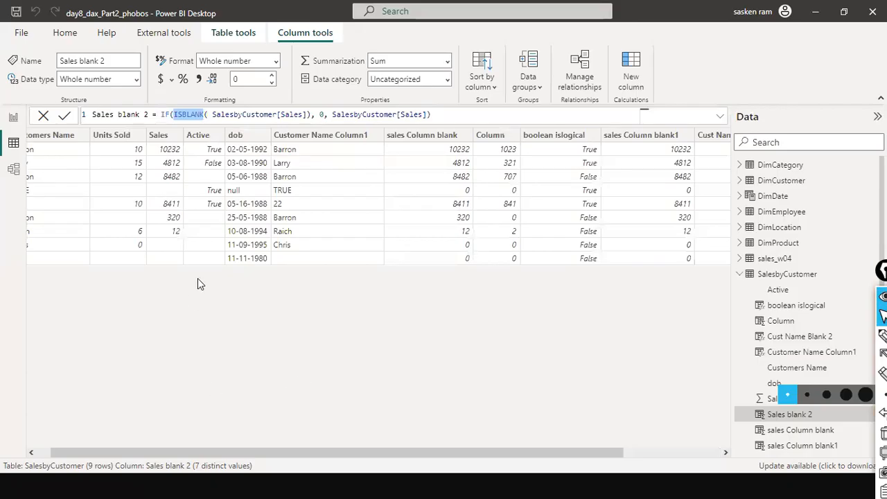
Create a new calculated column Unit sold istext = ISTEXT( SalesbyCustomer[Units Sold])
left_click(111, 137)
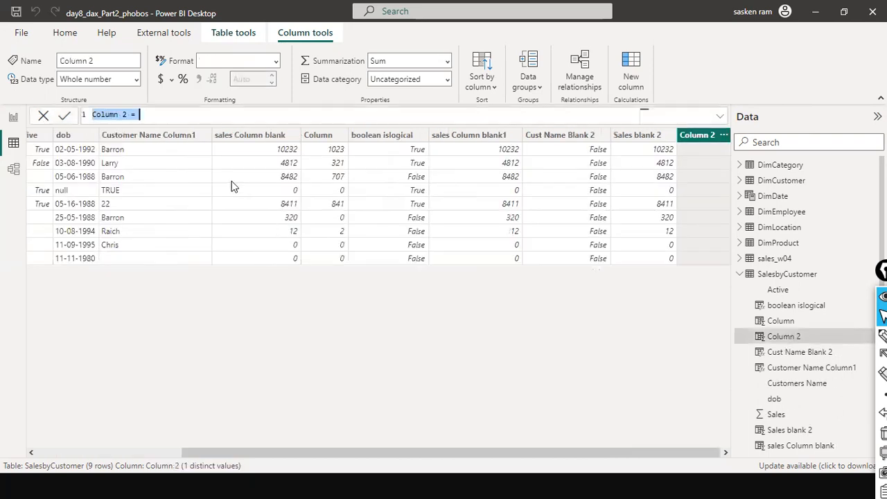
type("U")
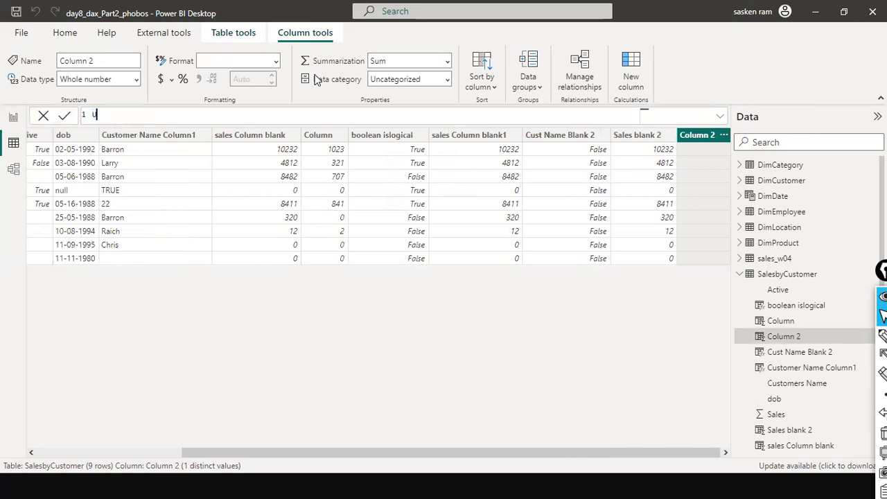
type("it pr")
key("BackSpace")
key("BackSpace")
key("BackSpace")
key("BackSpace")
key("BackSpace")
key("BackSpace")
type("Unit sold")
type("istext")
type("= ISTE")
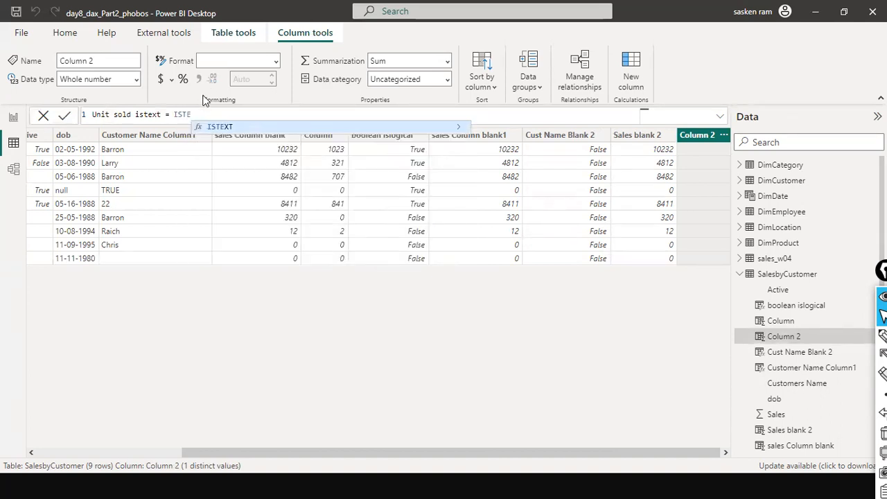
left_click(220, 129)
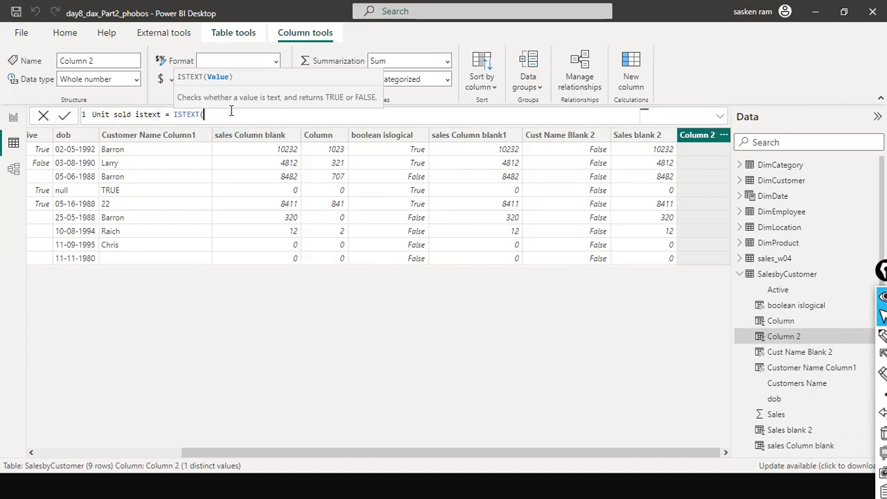
type("unt")
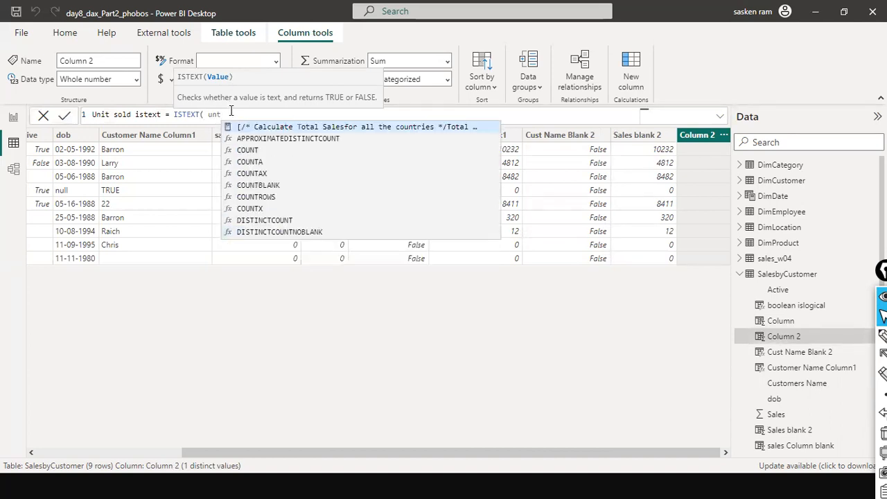
key("BackSpace")
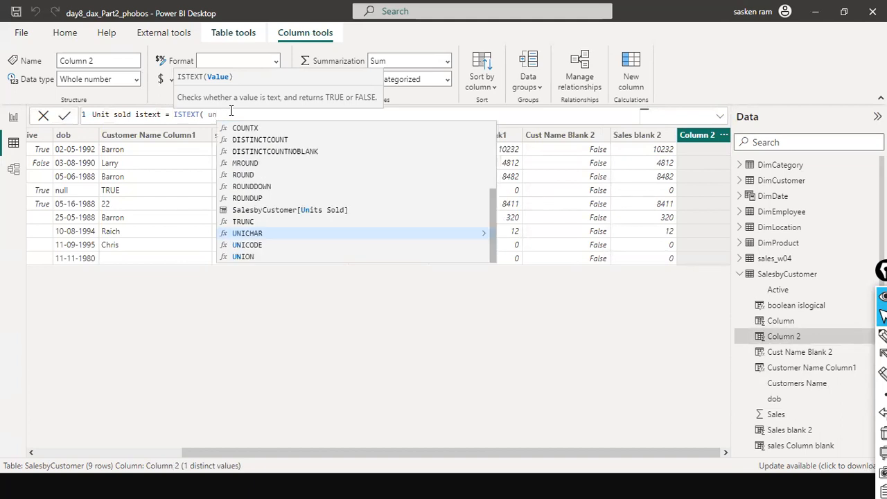
type("it")
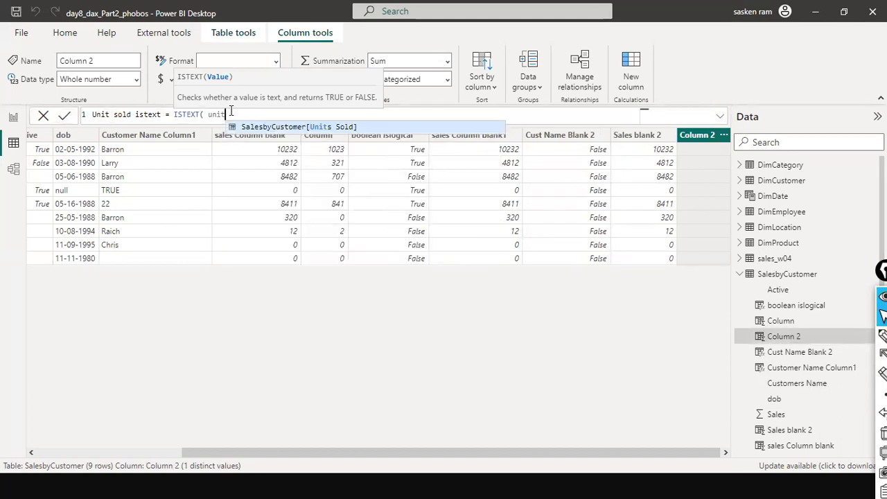
left_click(322, 127)
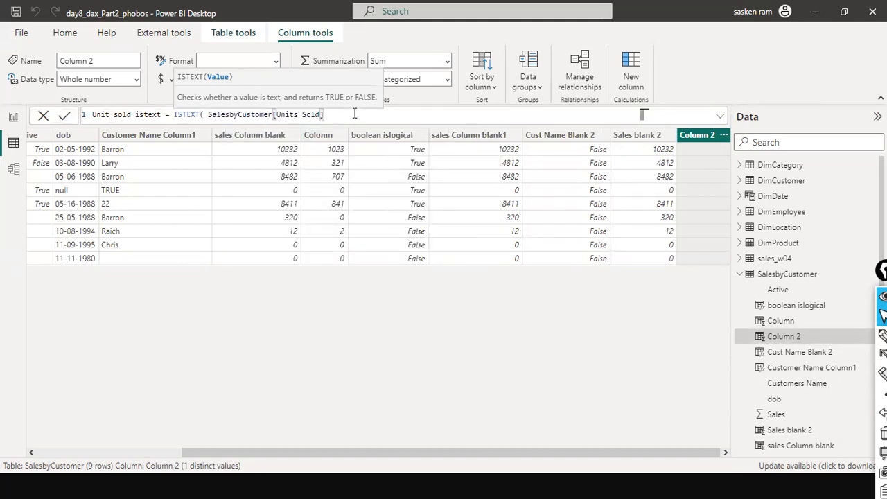
type(")")
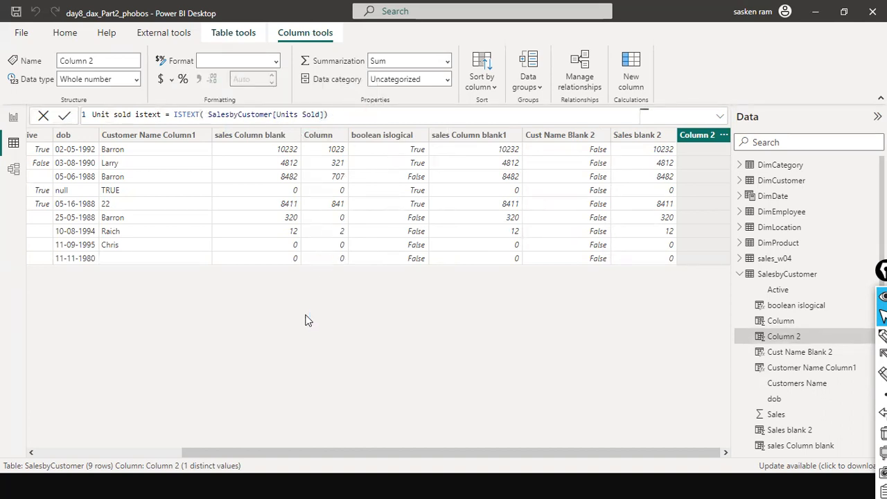
key("Return")
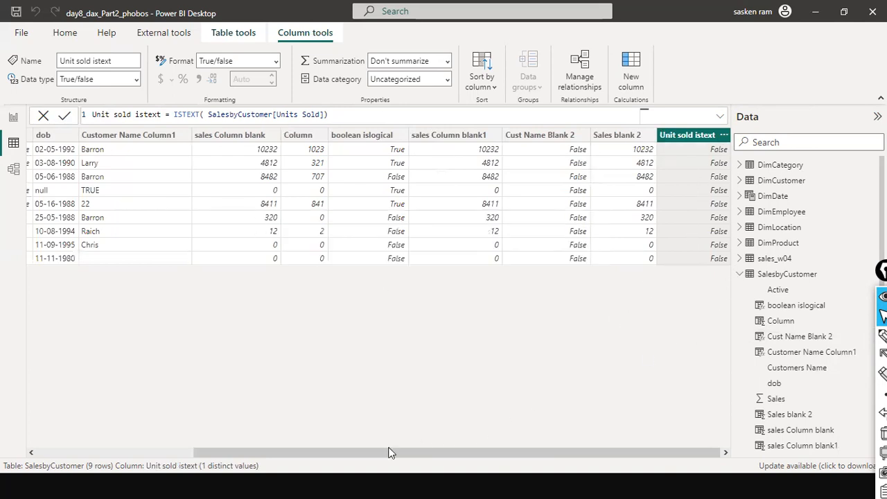
Change the Unit sold istext formula to ISNUMBER( SalesbyCustomer[Units Sold]) and compare its results with the Units Sold column
left_click(181, 449)
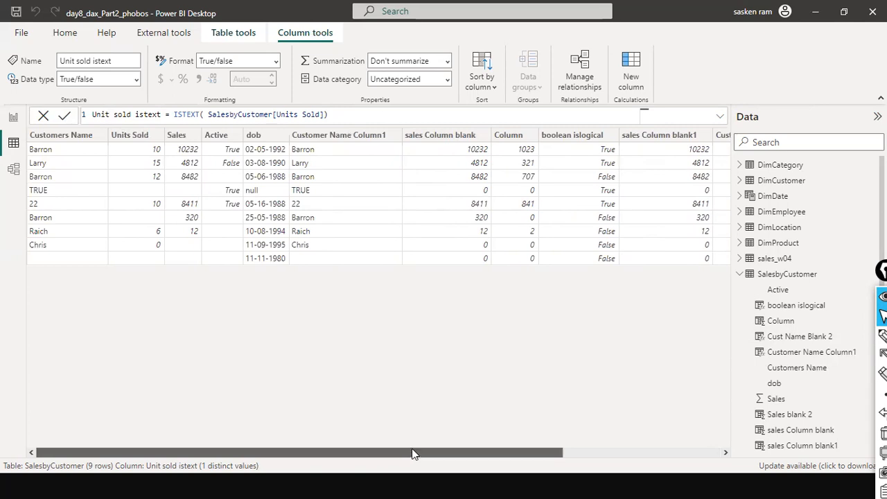
left_click_drag(412, 449, 537, 446)
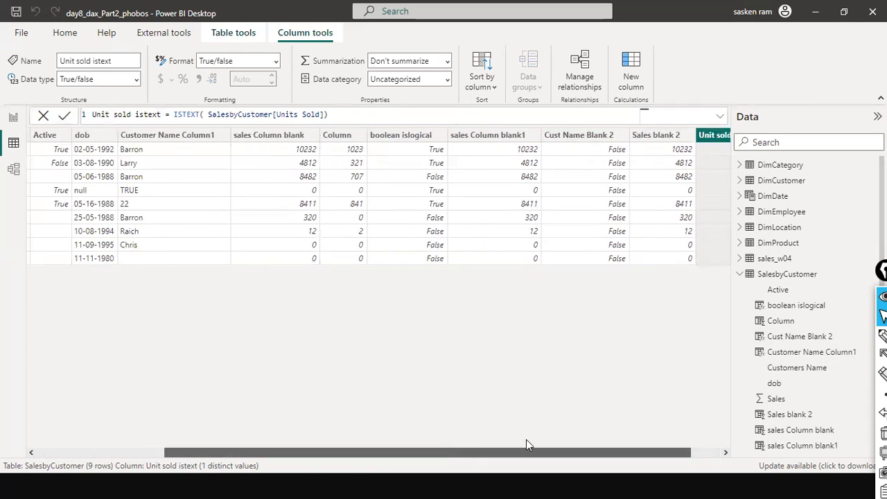
left_click_drag(526, 451, 558, 451)
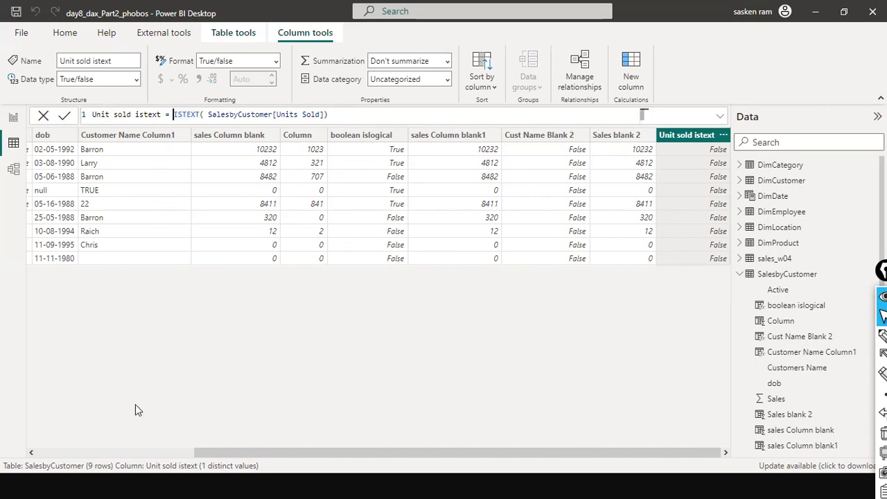
left_click(133, 452)
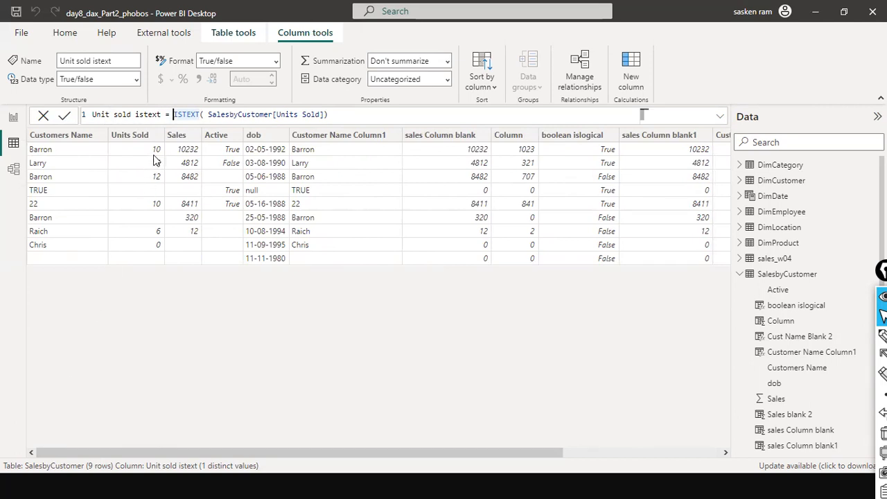
double_click(184, 115)
type("IS")
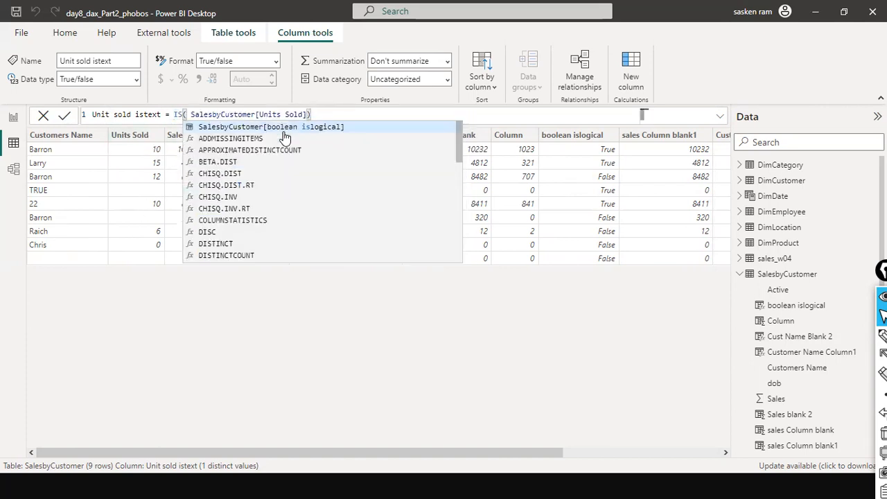
type("NU")
key("Tab")
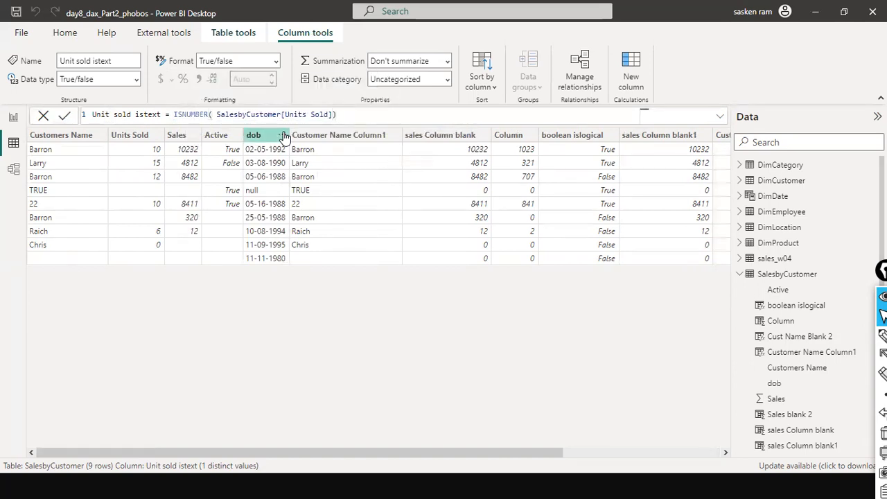
left_click(312, 234)
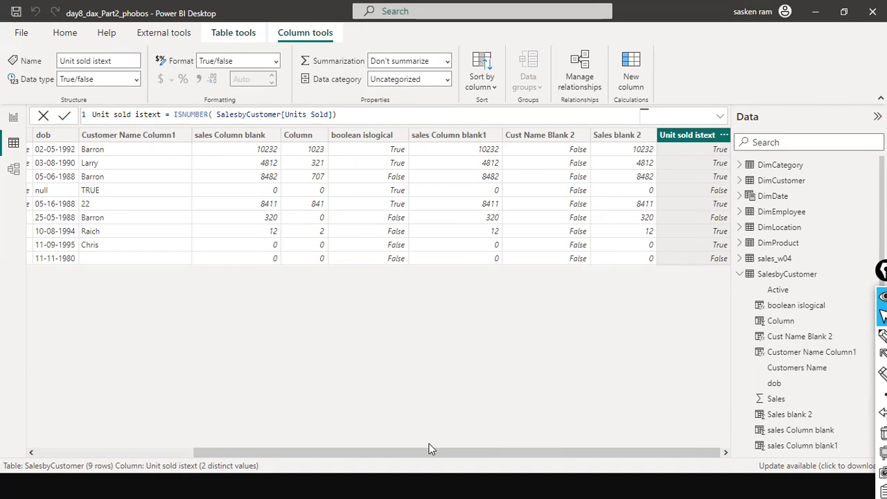
mouse_move(430, 449)
left_mouse_down()
mouse_move(153, 442)
mouse_move(423, 454)
left_mouse_up()
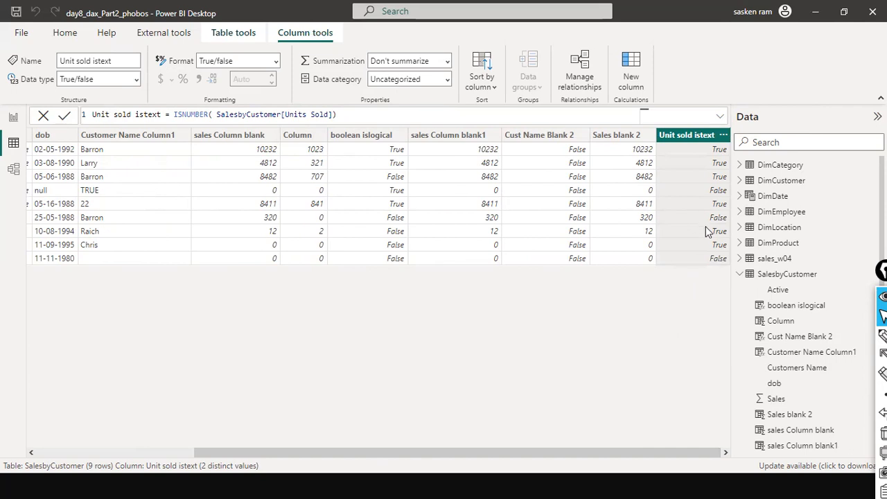
left_click_drag(505, 451, 297, 432)
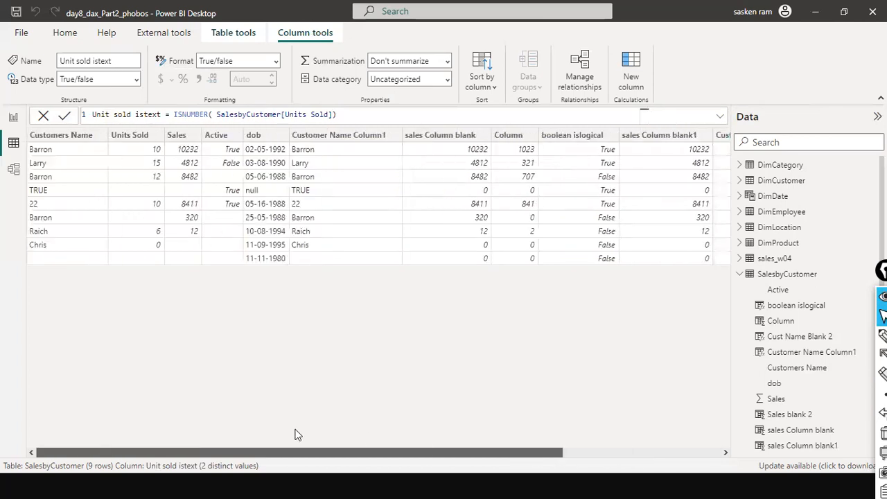
double_click(187, 115)
type("ISNUMBER")
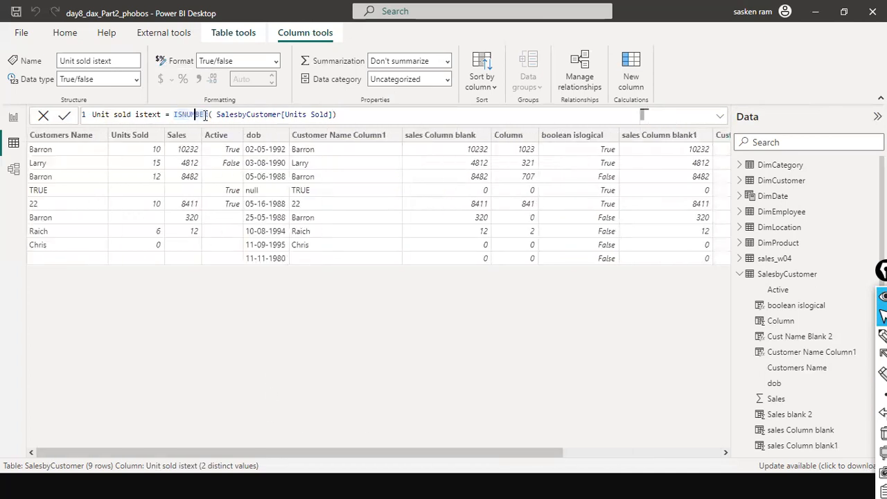
key("BackSpace")
key("BackSpace")
key("BackSpace")
key("BackSpace")
key("BackSpace")
key("BackSpace")
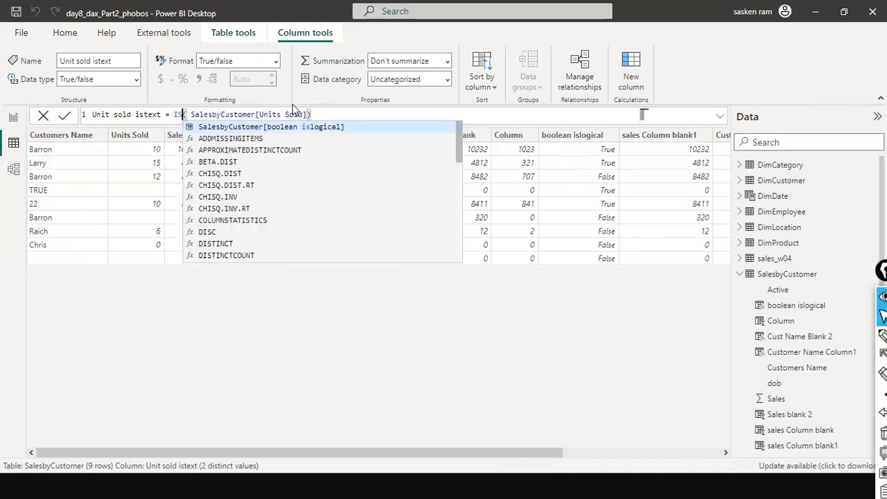
type("B")
key("Tab")
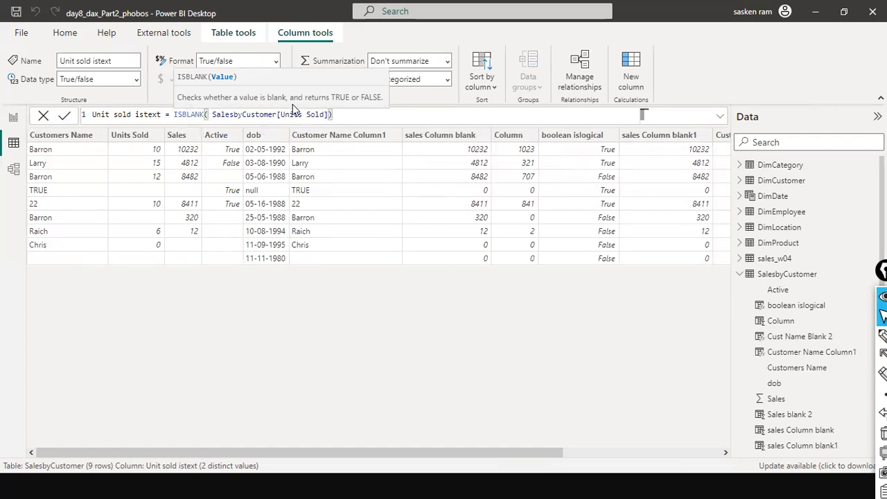
key("BackSpace")
key("BackSpace")
key("BackSpace")
key("BackSpace")
key("BackSpace")
key("BackSpace")
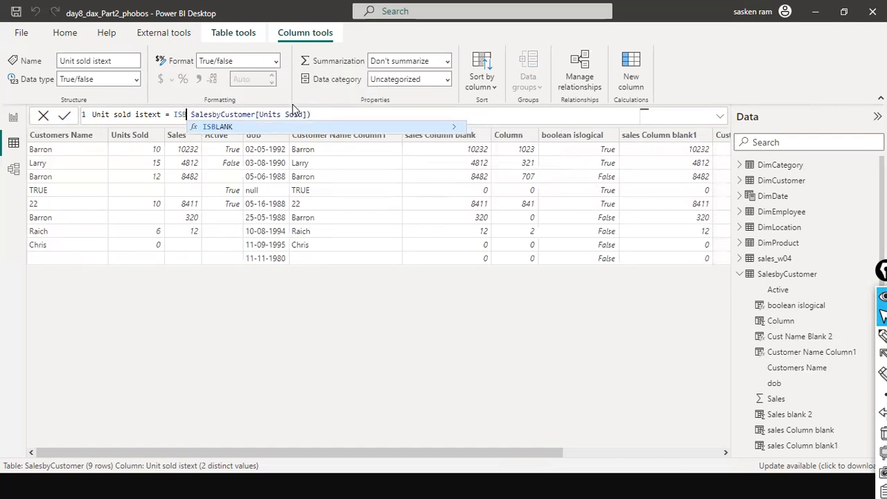
key("Escape")
type("NUMBER(")
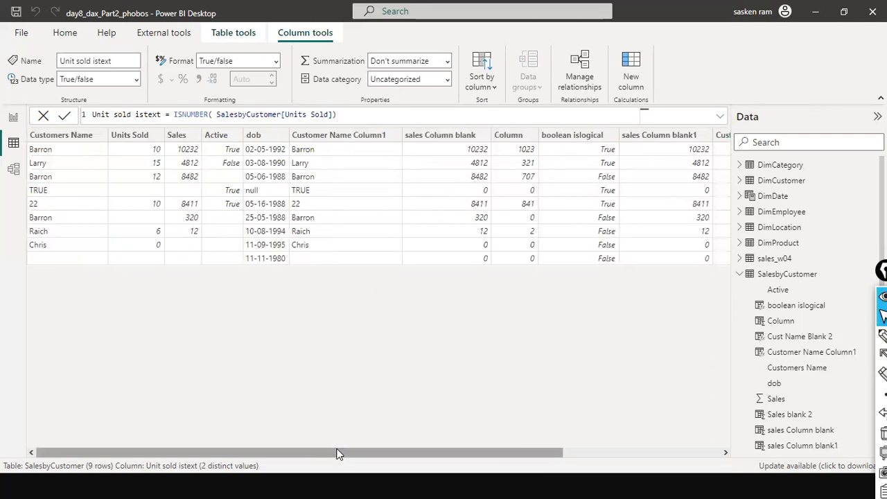
Open the sales_w04 table and select its Sales Rank calculated column to show its formula
left_click_drag(333, 452, 636, 459)
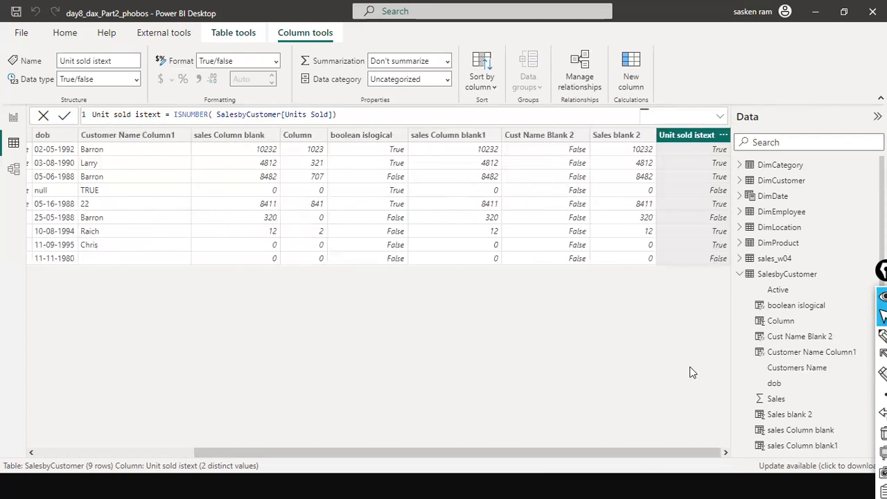
left_click(788, 262)
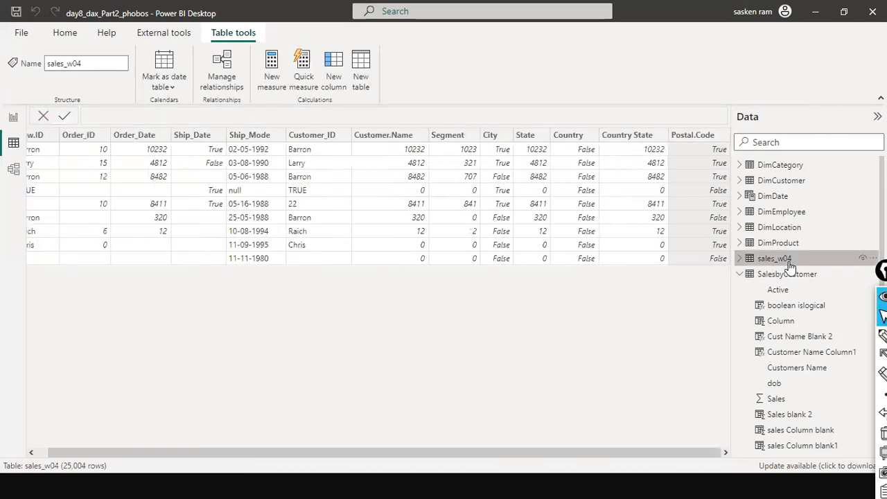
left_click_drag(331, 454, 740, 426)
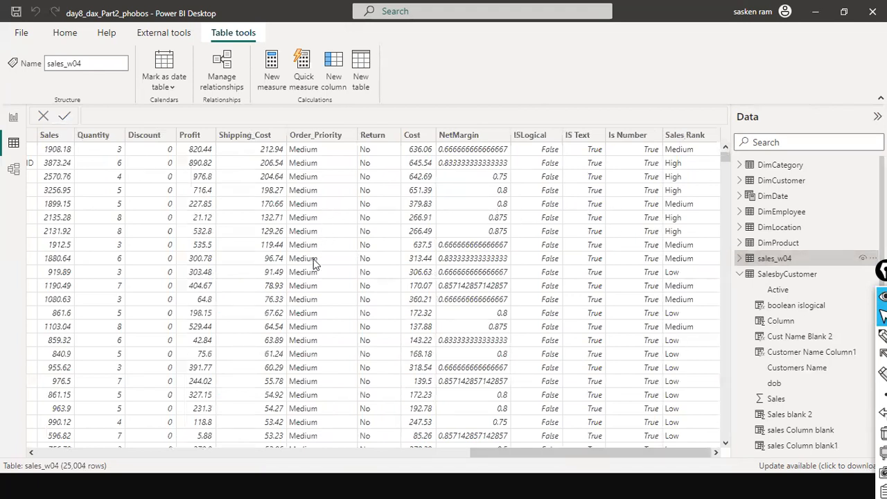
left_click(419, 456)
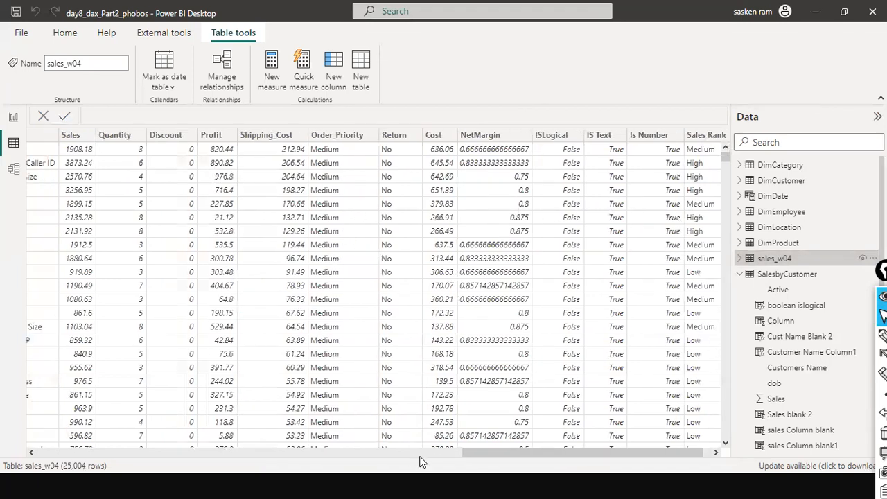
left_click_drag(419, 456, 833, 452)
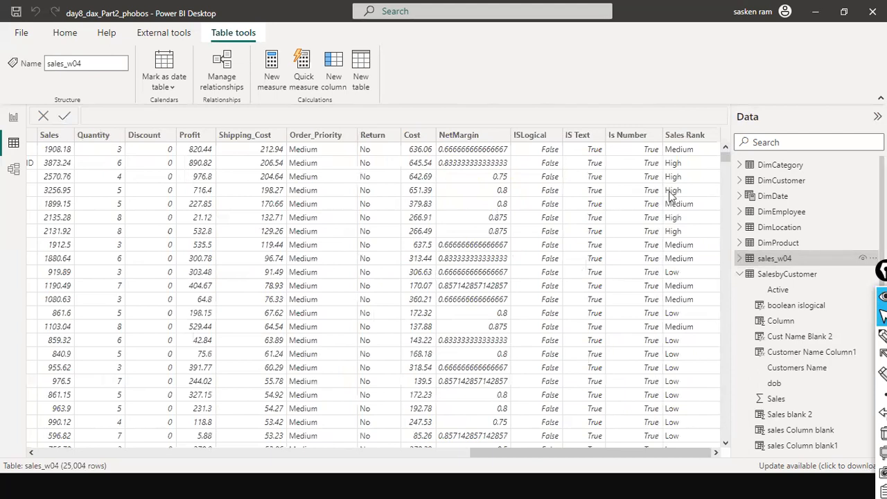
left_click(740, 258)
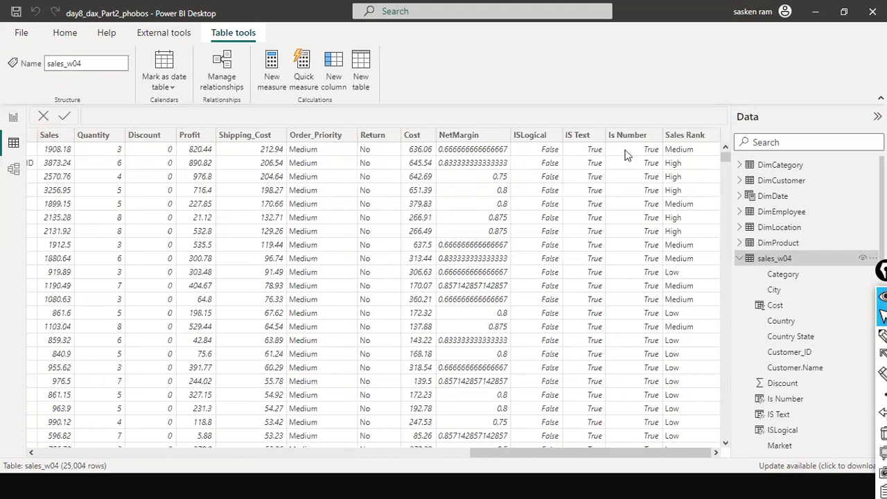
left_click(685, 136)
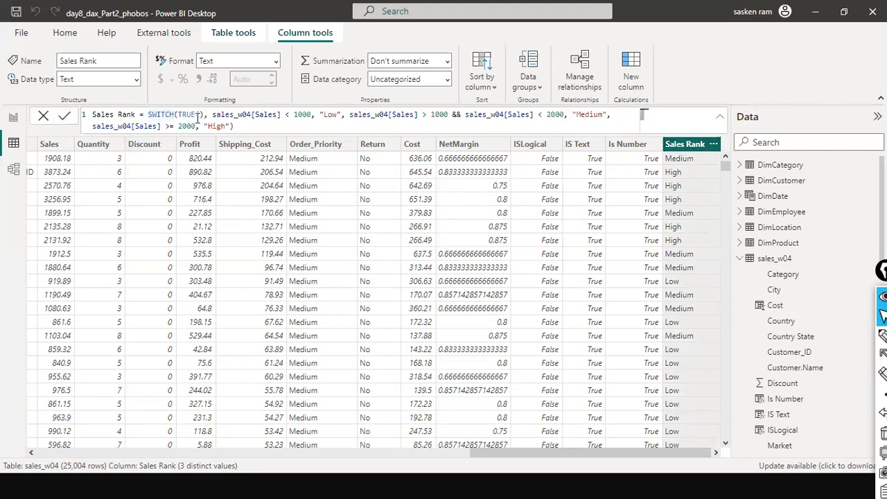
Examine the Sales Rank SWITCH formula's Sales conditions and its Low, Medium and High labels
key("Right")
double_click(329, 116)
double_click(589, 114)
double_click(217, 126)
double_click(265, 114)
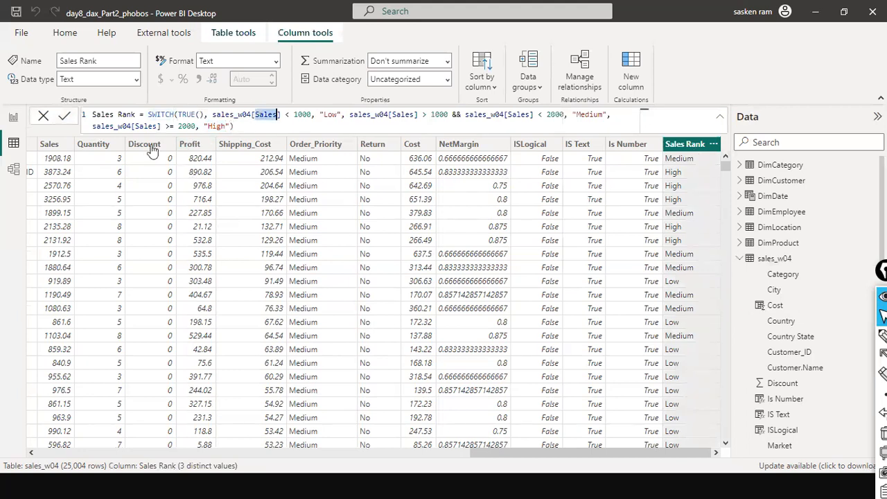
key("ctrl+shift+4")
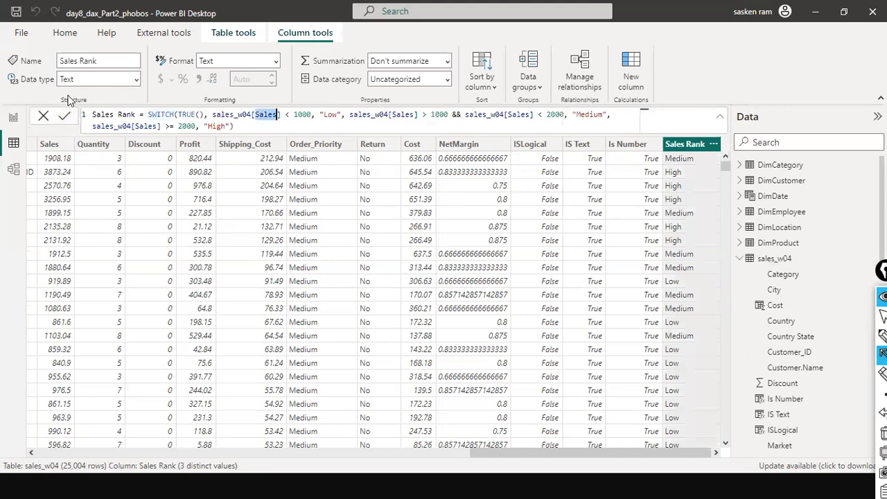
Trace how Sales values in the table correspond to the Sales Rank results of the SWITCH conditions
left_click_drag(41, 71, 59, 156)
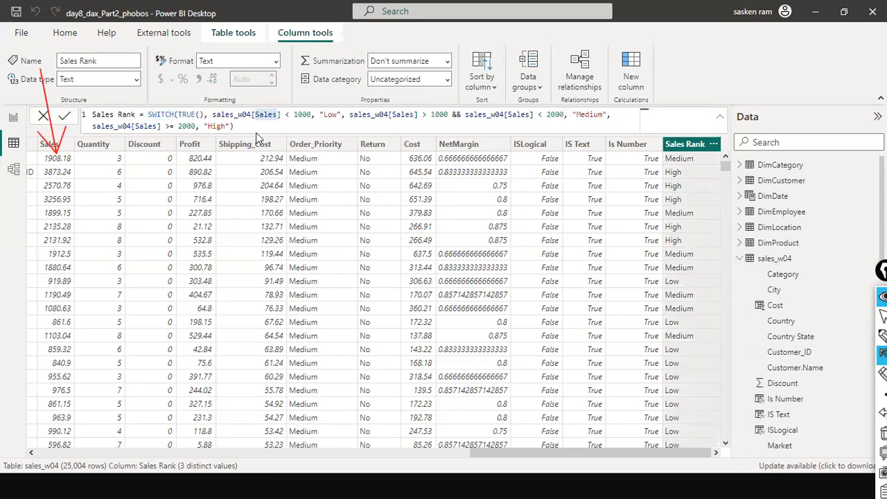
left_click_drag(325, 129, 330, 121)
left_click_drag(578, 129, 583, 119)
left_click_drag(206, 137, 223, 126)
left_click_drag(91, 160, 74, 161)
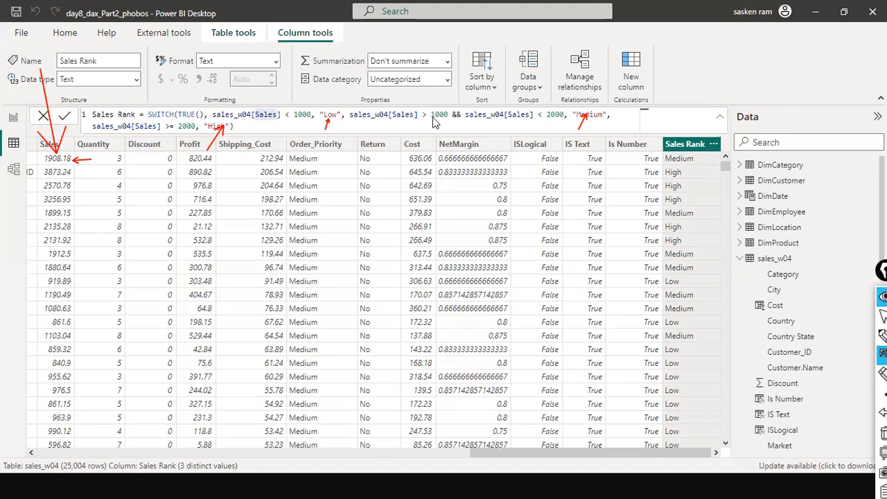
left_click_drag(621, 158, 657, 159)
left_click_drag(587, 119, 662, 161)
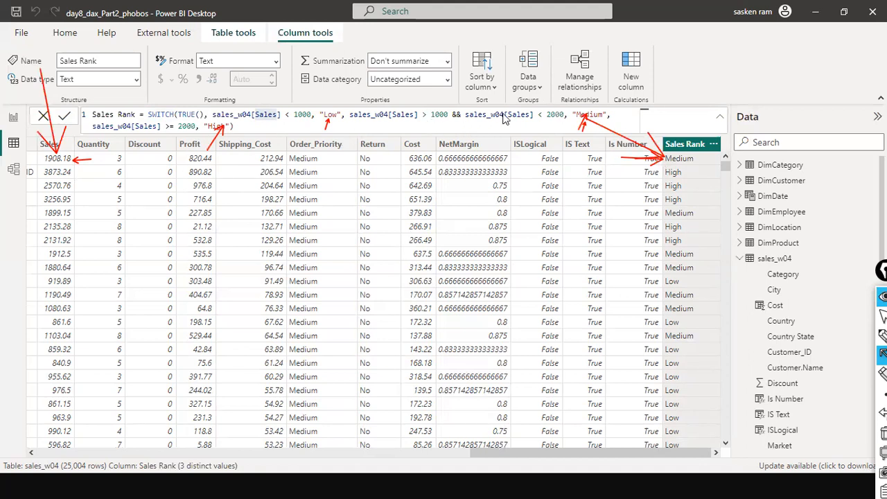
left_click_drag(68, 175, 172, 133)
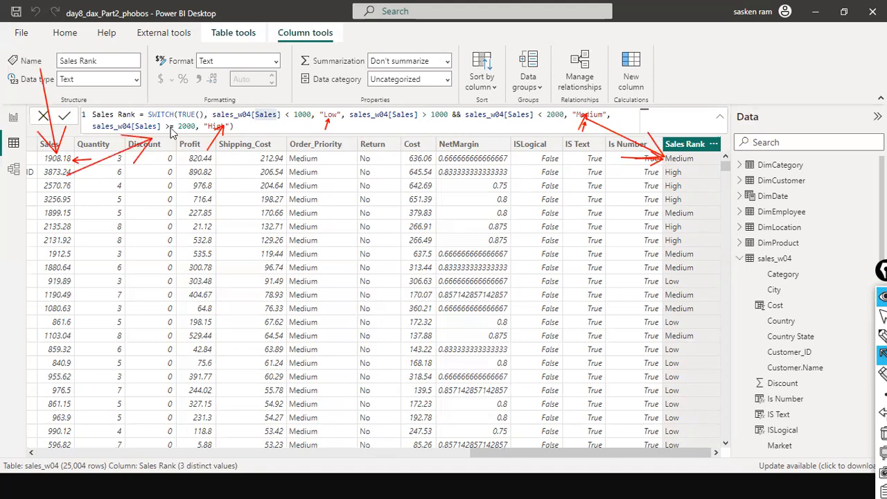
left_click_drag(68, 173, 175, 132)
left_click_drag(154, 161, 176, 139)
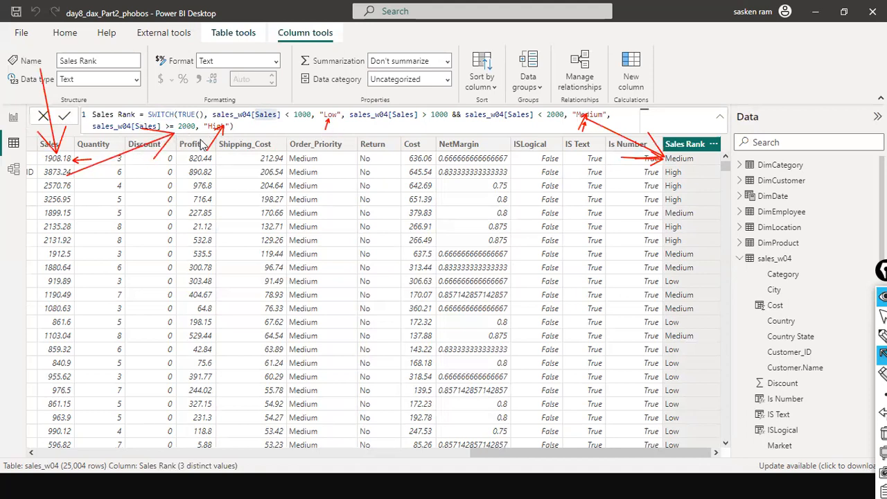
mouse_move(232, 130)
left_mouse_down()
mouse_move(658, 182)
mouse_move(662, 173)
left_mouse_up()
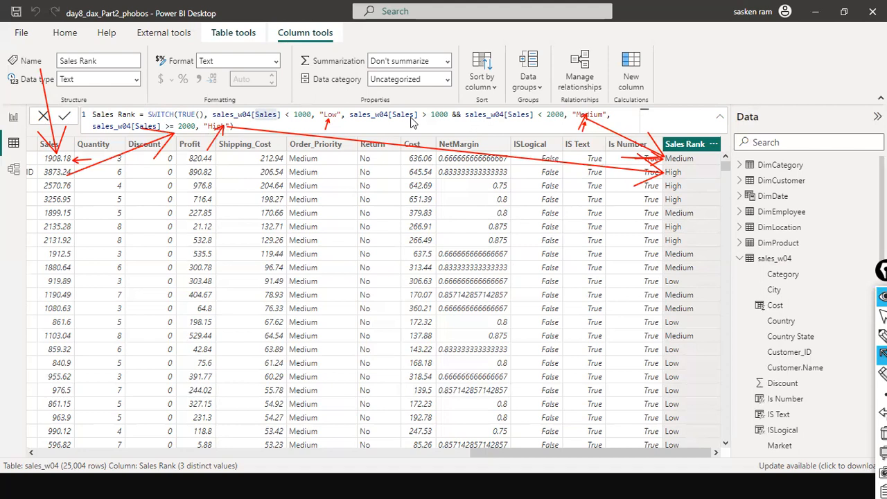
left_click_drag(93, 96, 138, 115)
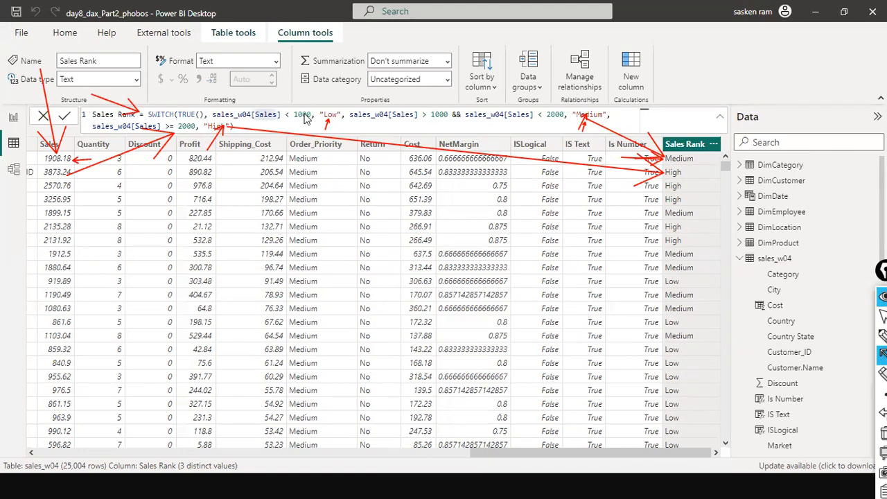
left_click_drag(168, 71, 187, 109)
key("Escape")
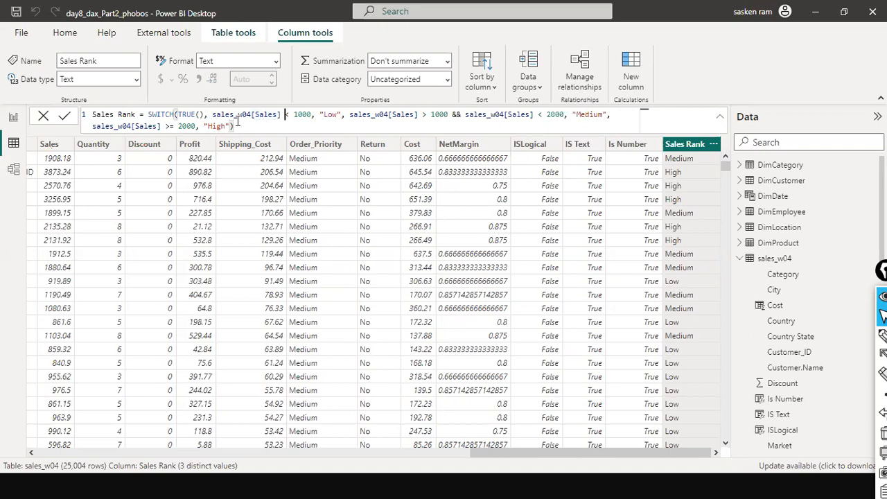
Review the SWITCH formula's TRUE() argument, thresholds and result labels once more
double_click(187, 115)
left_click(198, 116)
left_click(314, 116)
double_click(329, 115)
double_click(594, 115)
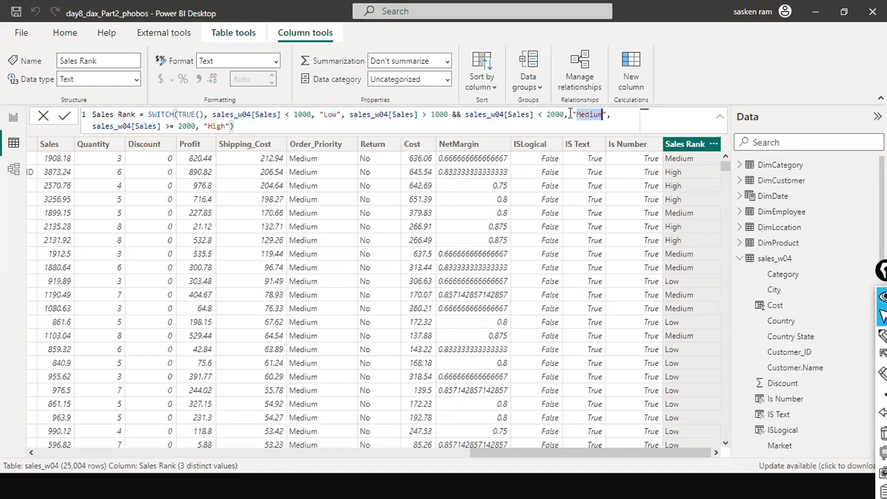
double_click(214, 126)
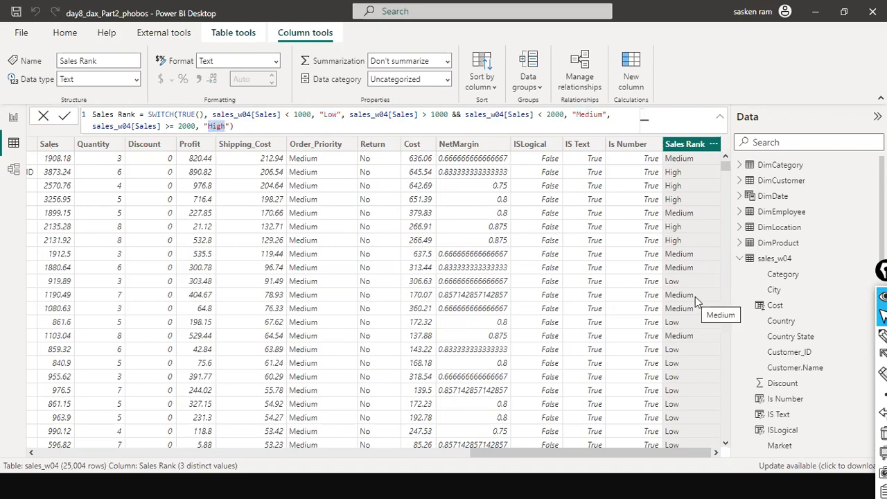
double_click(160, 115)
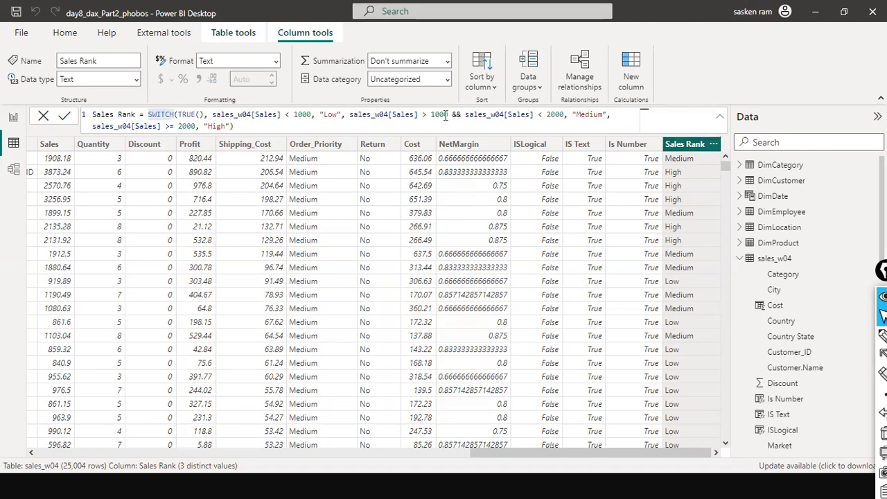
Highlight the Sales < 1000 condition of the SWITCH formula and trace it to a Low row in the table
left_click(231, 122)
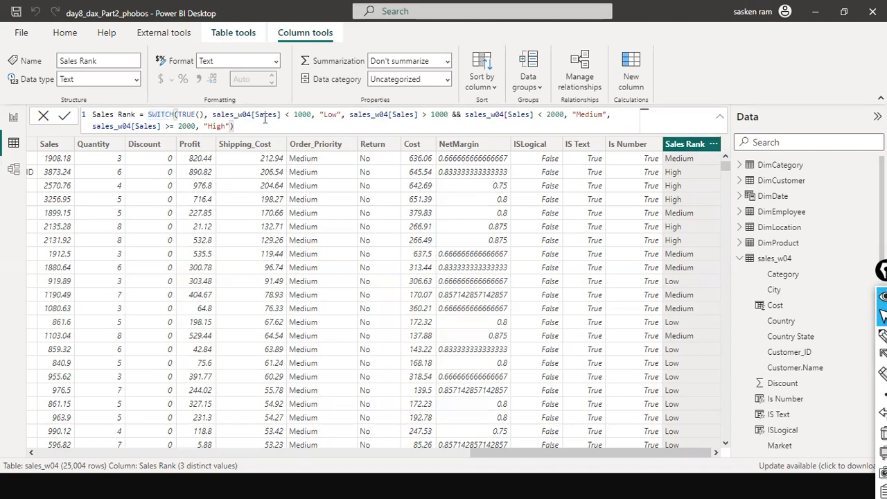
left_click_drag(213, 115, 313, 112)
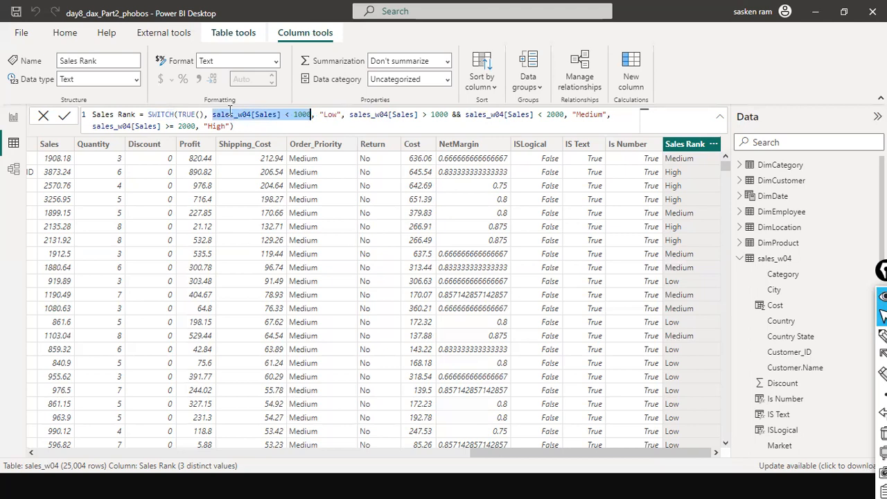
left_click(199, 115)
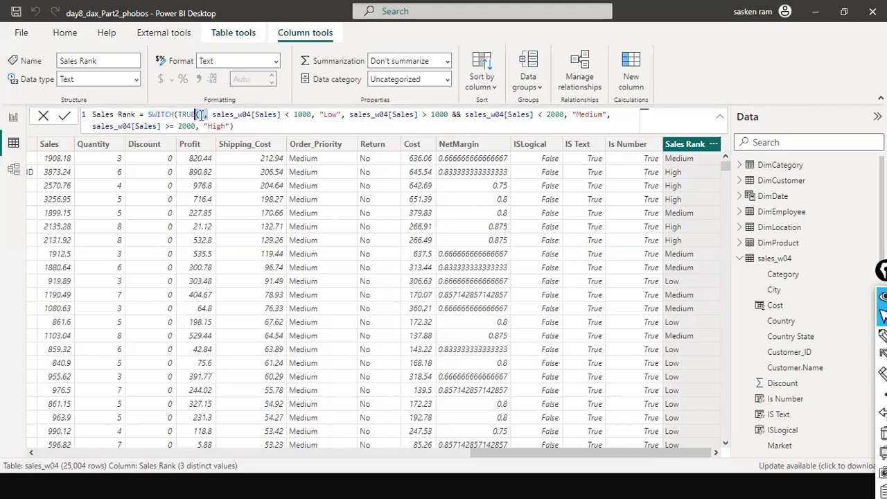
left_click_drag(212, 115, 312, 115)
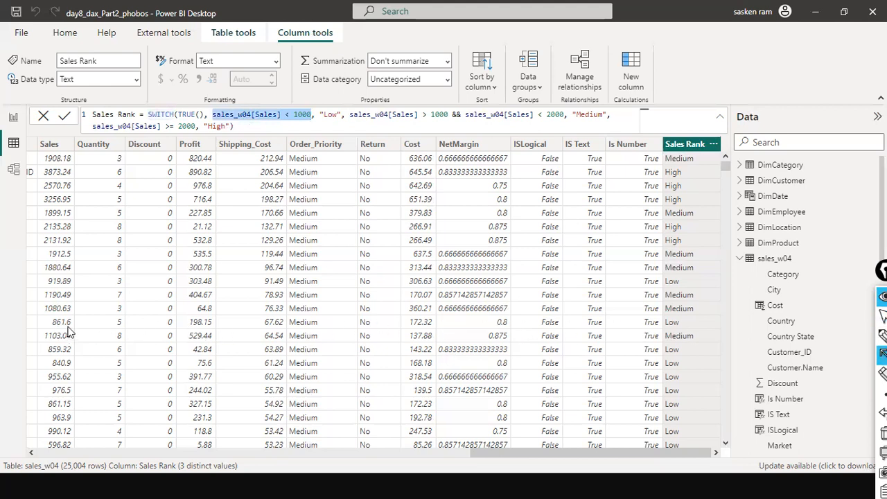
left_click_drag(72, 322, 661, 322)
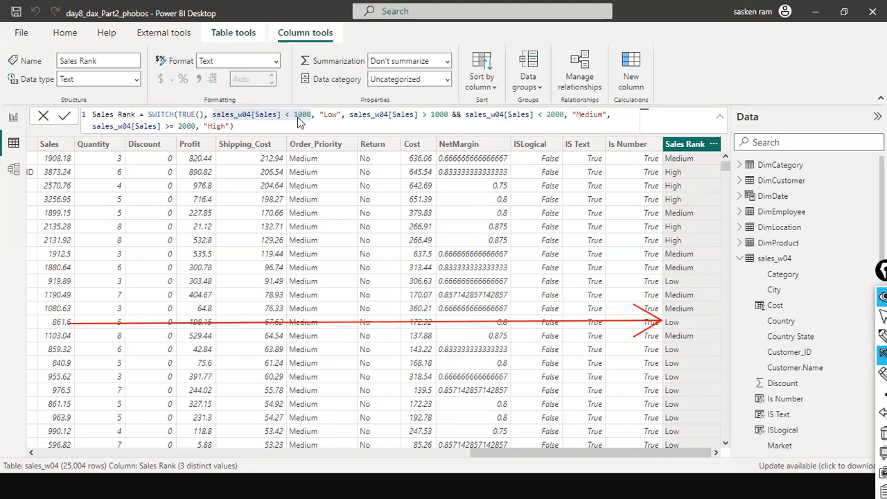
left_click_drag(324, 119, 665, 320)
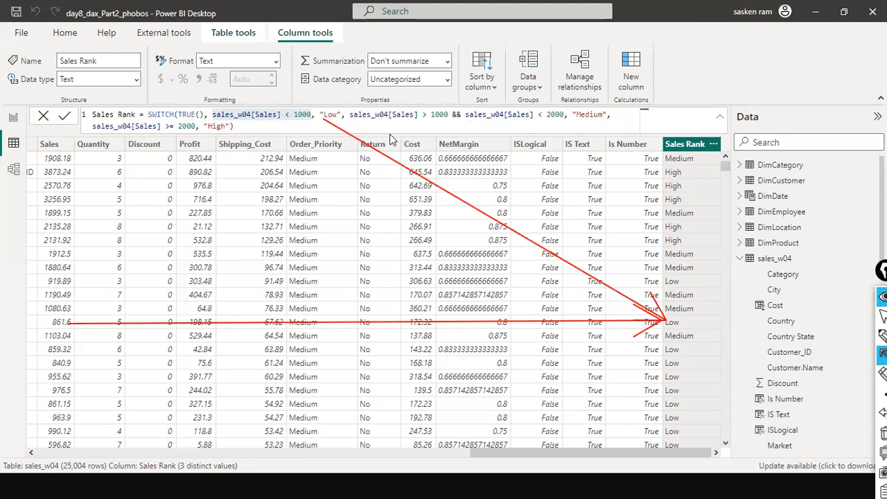
Examine the Medium condition's > 1000 and < 2000 parts against a row's Sales value
mouse_move(345, 107)
left_mouse_down()
mouse_move(452, 128)
mouse_move(470, 117)
mouse_move(484, 127)
mouse_move(562, 128)
left_mouse_up()
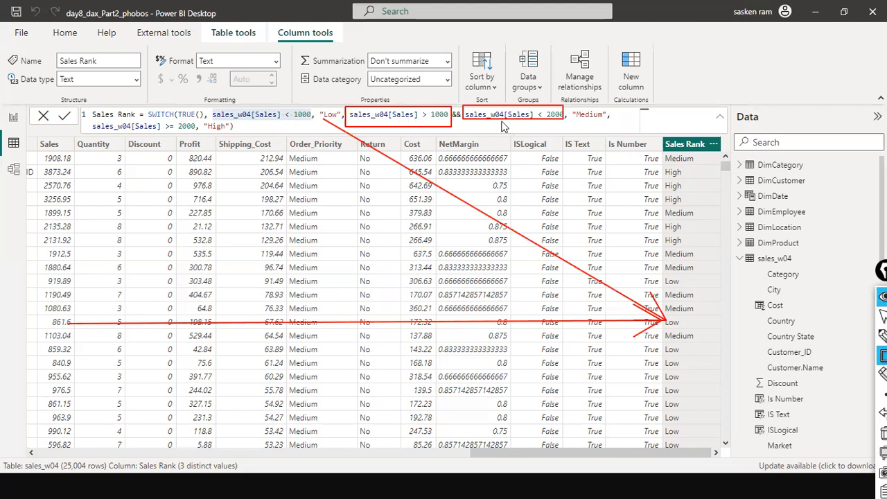
left_click_drag(460, 173, 457, 129)
left_click_drag(457, 174, 455, 134)
left_click_drag(72, 161, 429, 130)
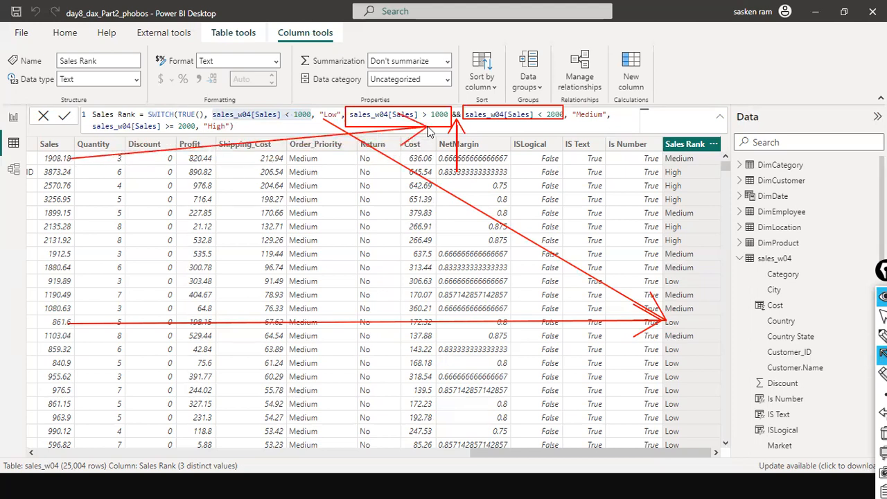
left_click_drag(458, 154, 542, 114)
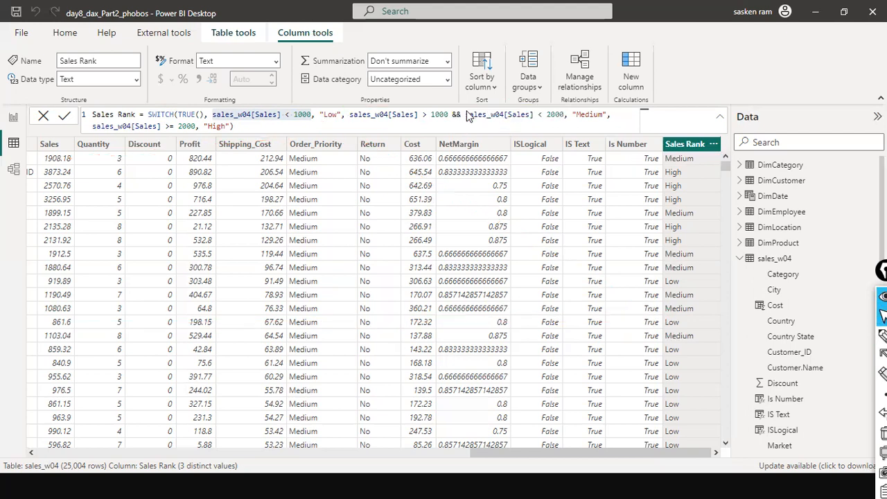
left_click_drag(464, 114, 212, 115)
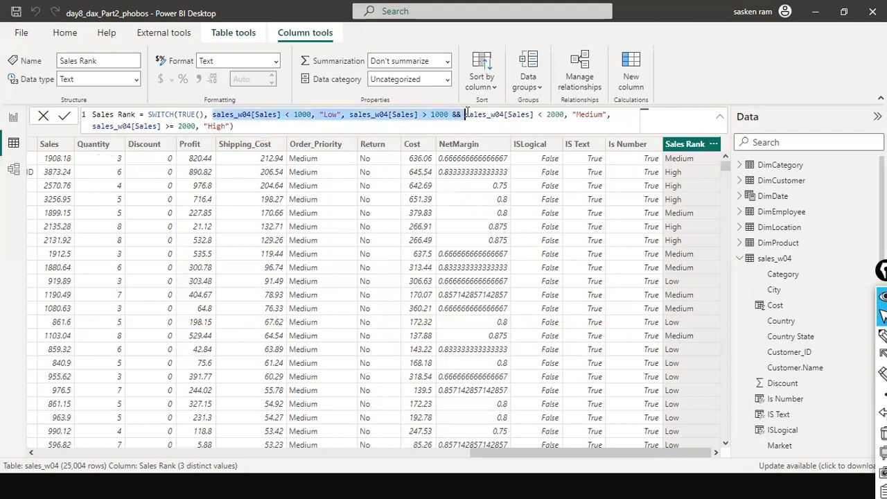
left_click(346, 20)
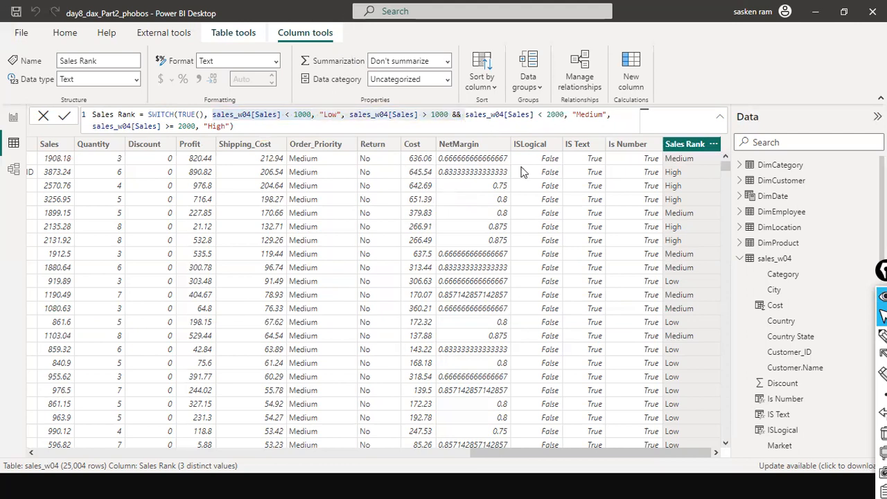
Select and review the whole Sales Rank formula in the formula bar
left_click(476, 125)
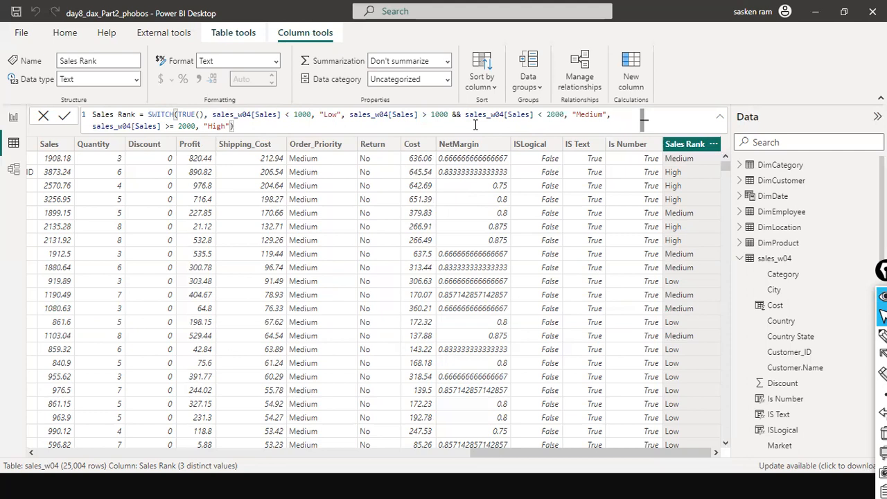
left_click(462, 115)
left_click_drag(234, 126, 35, 114)
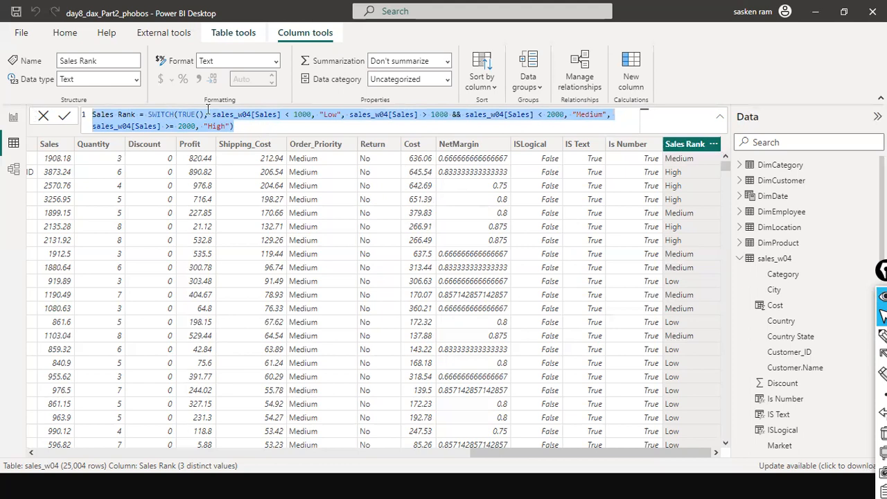
left_click(235, 126)
left_click_drag(256, 128, 55, 116)
left_click(254, 126)
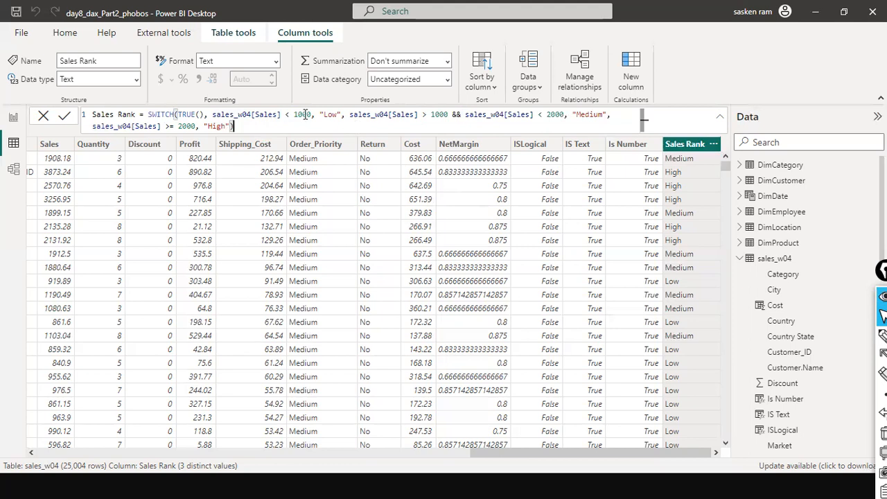
left_click_drag(235, 126, 46, 120)
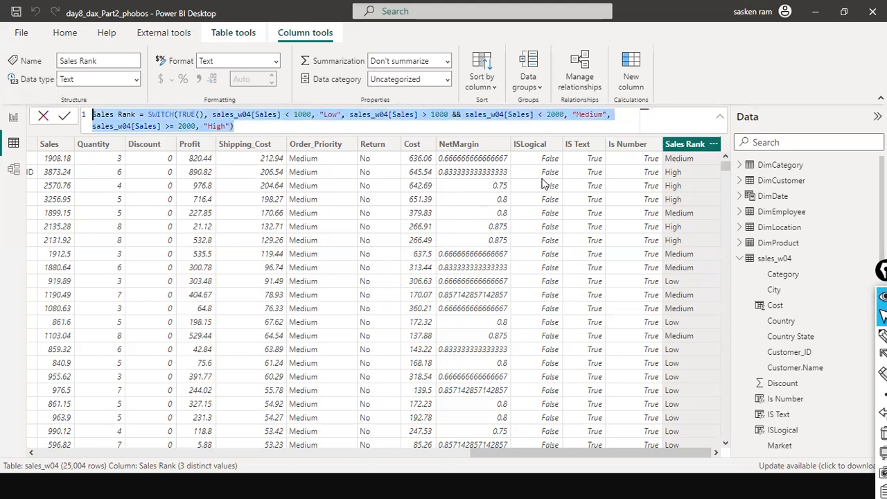
left_click(243, 122)
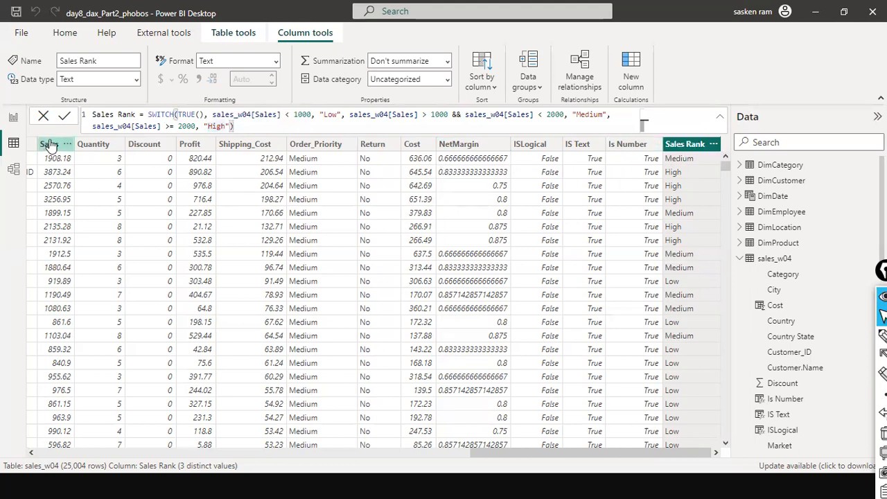
left_click_drag(493, 468, 712, 416)
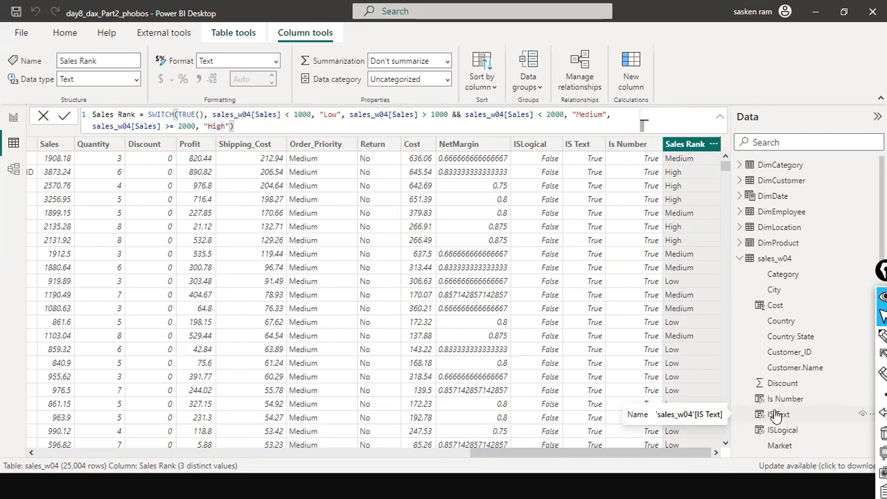
left_click(272, 131)
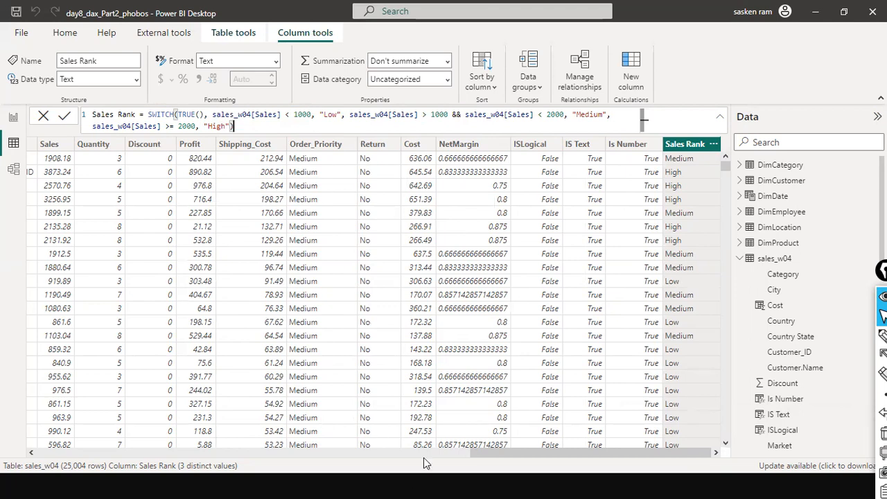
Break the Sales Rank formula after SWITCH(TRUE(), and indent the Low condition onto a new line
double_click(161, 116)
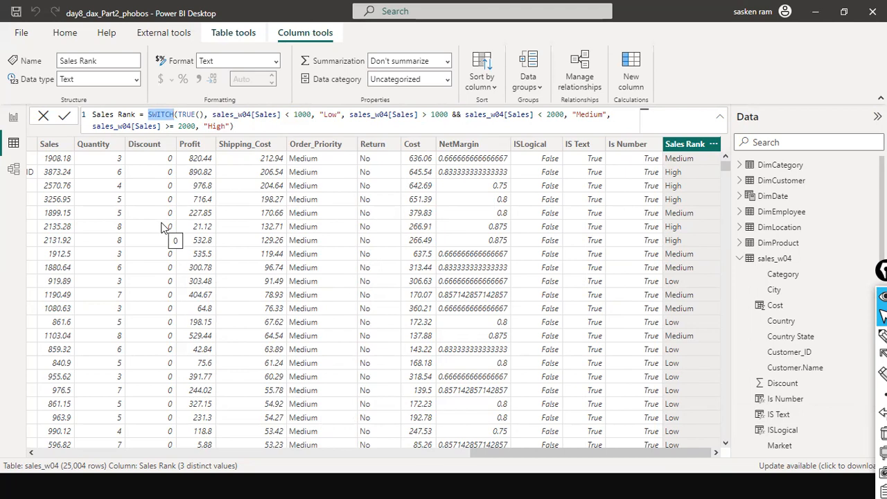
left_click_drag(210, 116, 276, 108)
left_click(209, 116)
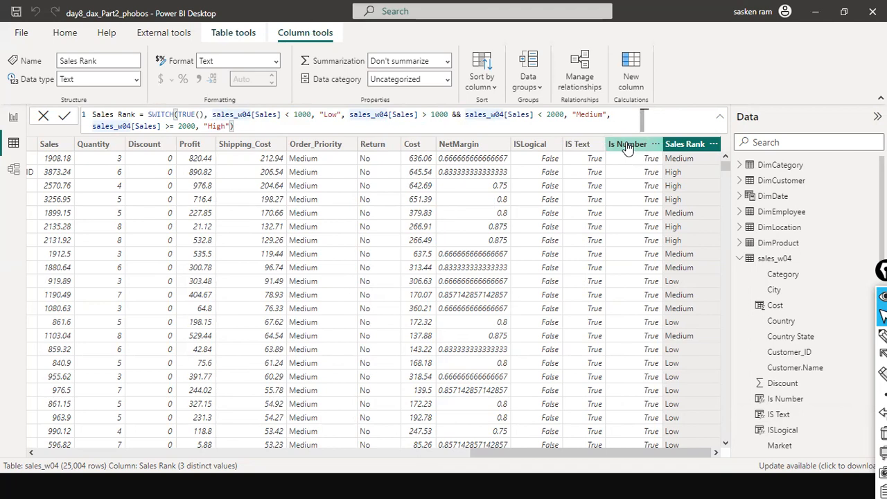
key("shift+Return")
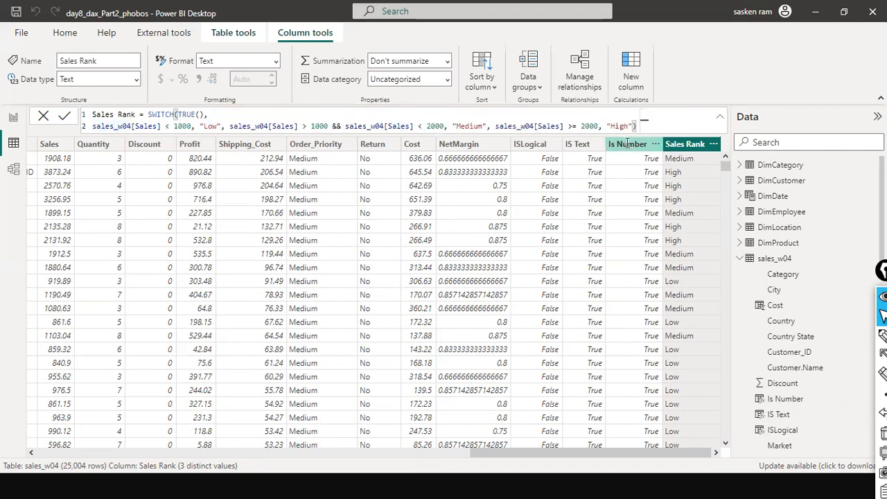
key("Tab")
key("Tab")
key("Tab")
key("Tab")
key("Tab")
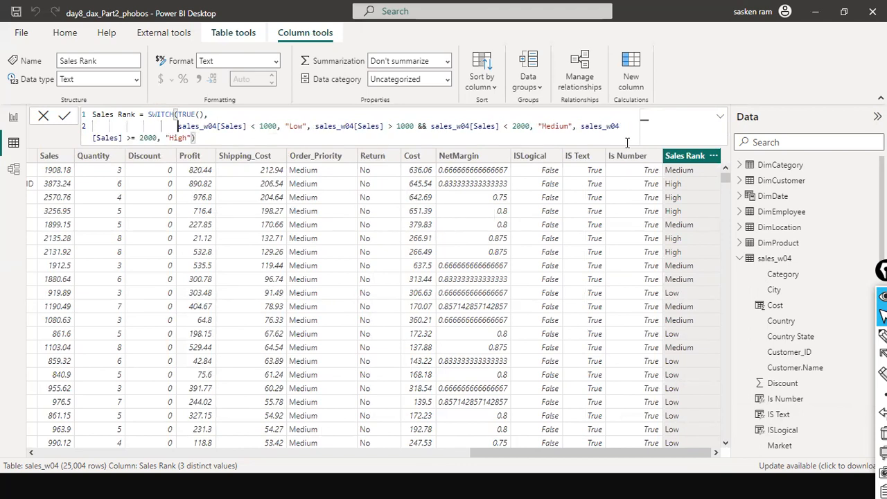
Place the Medium and High conditions of the formula on their own indented lines
key("Right")
key("Right")
key("Right")
key("Right")
key("Right")
key("Right")
key("Right")
key("Right")
key("Right")
key("Right")
key("Right")
key("Right")
key("Right")
key("Right")
key("Right")
key("Right")
key("Right")
key("Right")
key("Right")
key("Right")
key("Right")
key("Right")
key("Right")
key("shift+Return")
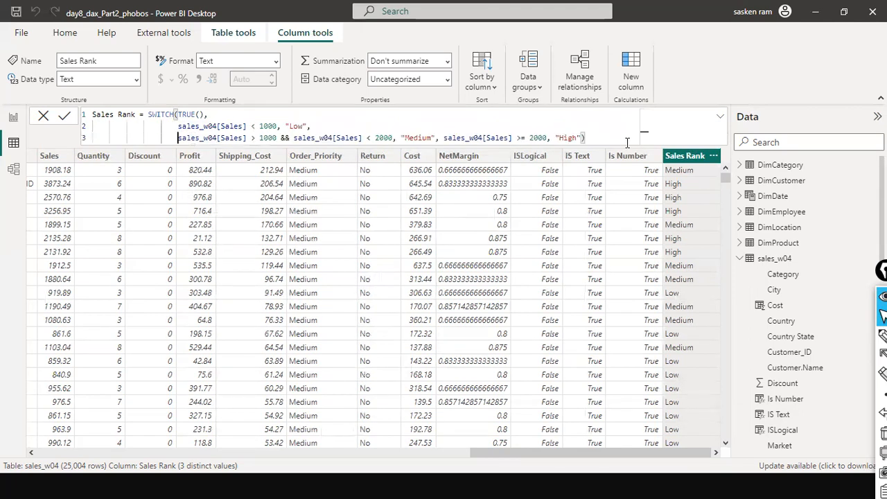
key("Right")
key("Right")
key("Right")
key("Right")
key("Right")
key("Right")
key("Right")
key("Right")
key("Right")
key("Right")
key("Right")
key("Right")
key("Right")
key("Right")
key("Right")
key("Right")
key("Right")
key("Right")
key("Right")
key("Right")
key("Right")
key("Right")
key("Right")
key("Right")
key("Right")
key("Right")
key("Right")
key("Right")
key("Right")
key("Right")
key("Right")
key("Right")
key("Right")
key("Right")
key("Right")
key("Right")
key("Right")
key("Right")
key("Right")
key("Right")
key("shift+Return")
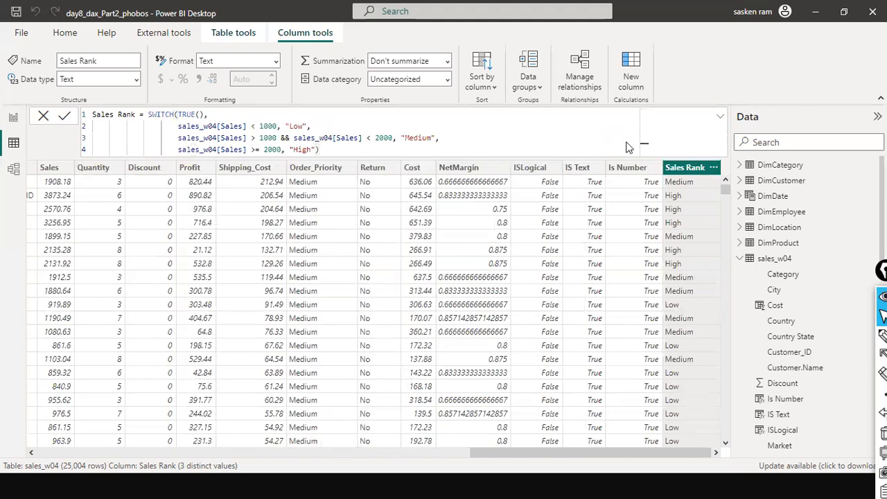
Review the reformatted four-line SWITCH formula and its TRUE() argument
left_click(330, 176)
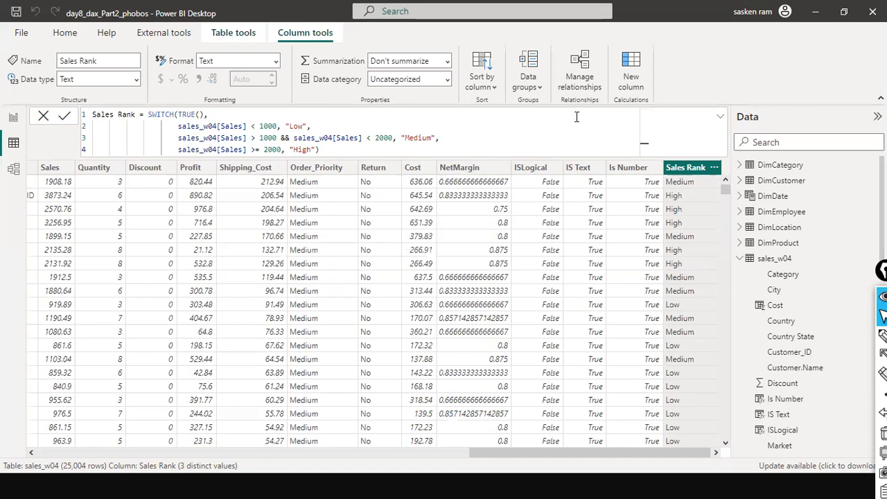
left_click(536, 125)
double_click(185, 115)
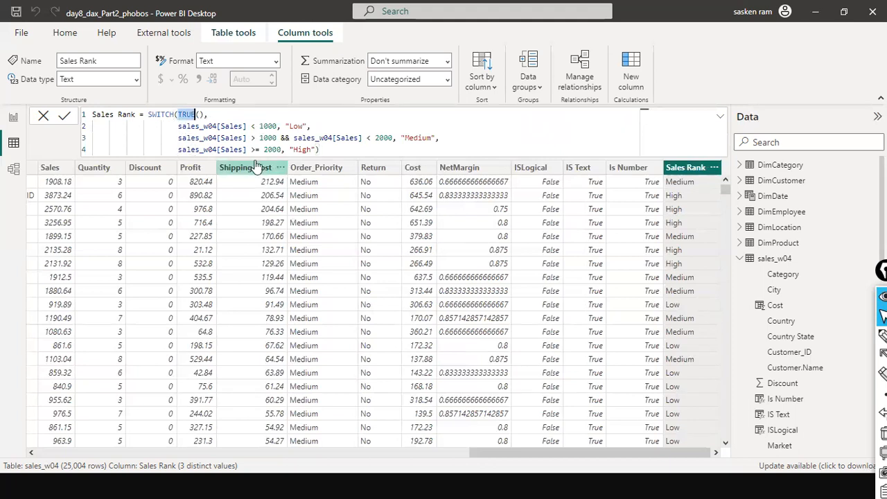
double_click(202, 115)
left_click(341, 125)
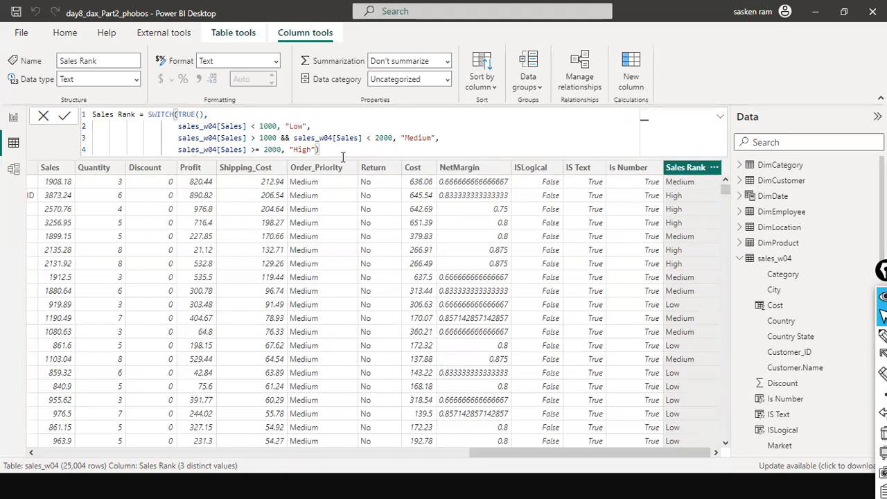
left_click_drag(516, 455, 517, 454)
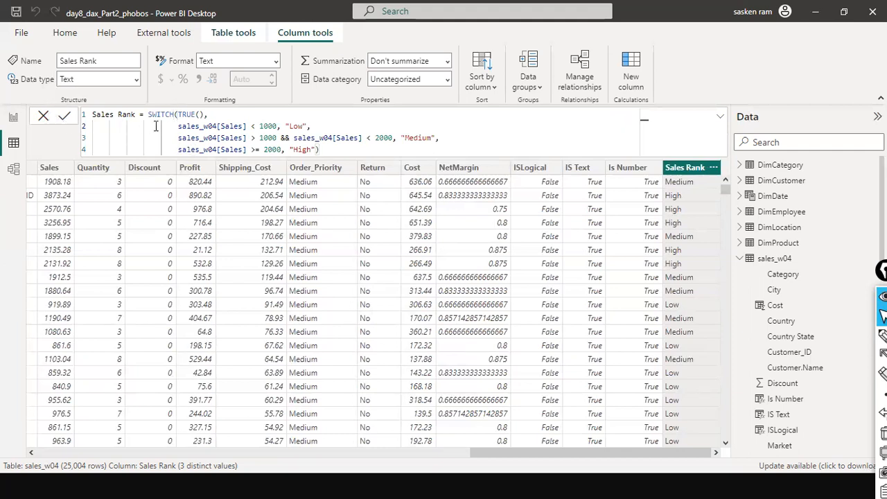
left_click(339, 147)
left_click(43, 116)
Delete the Country State column from the sales_w04 table
left_click(343, 456)
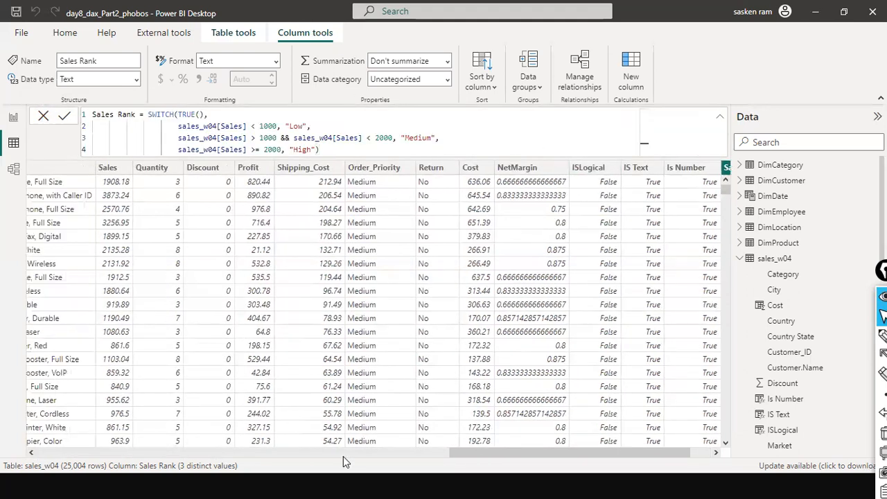
left_click_drag(343, 456, 207, 447)
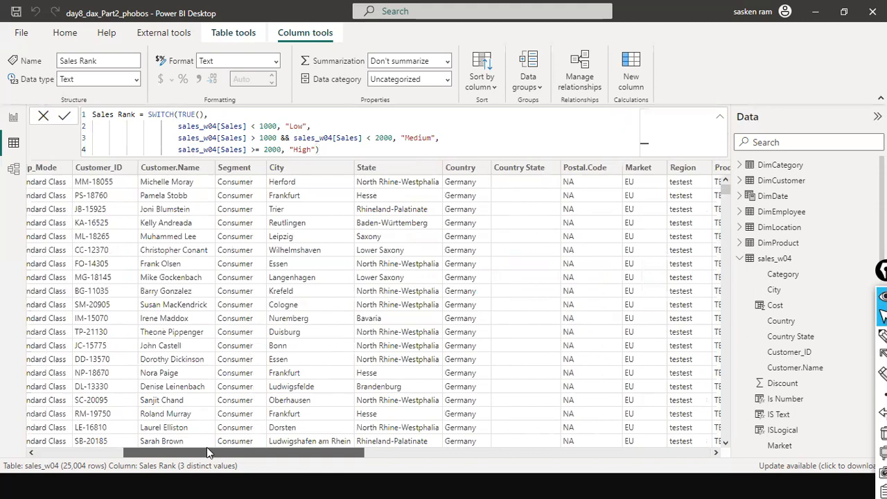
left_click_drag(209, 444, 288, 439)
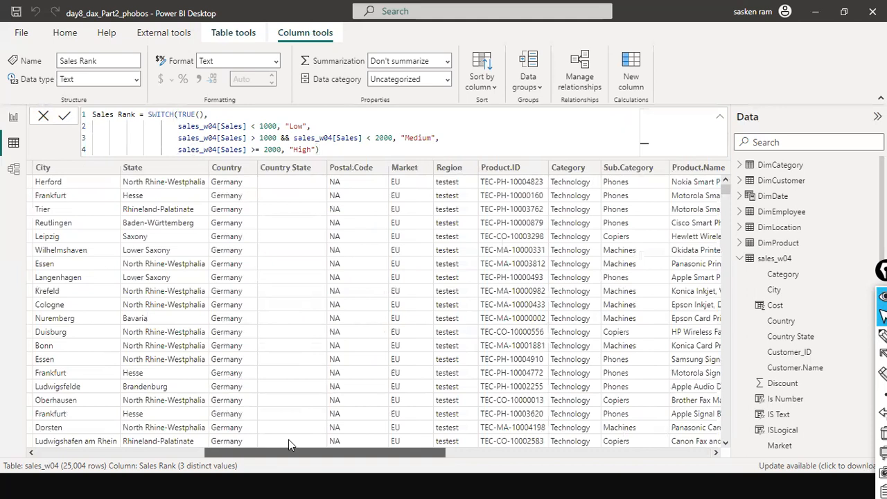
left_click(289, 168)
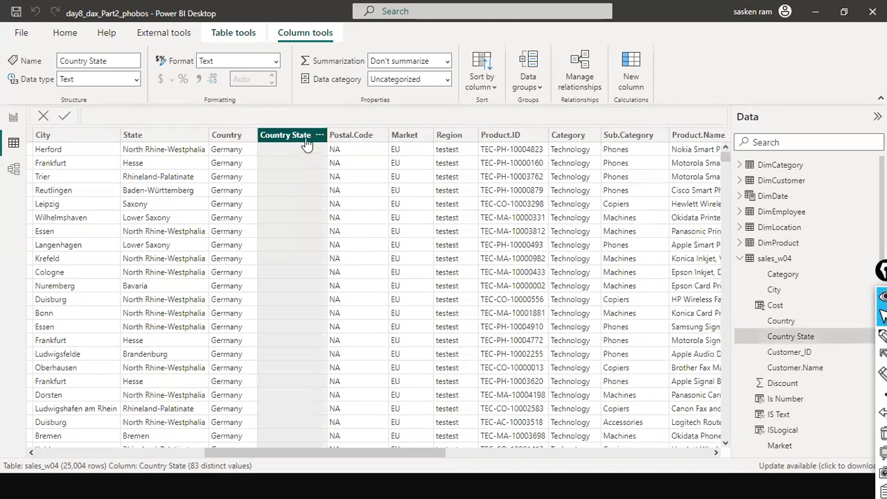
right_click(306, 141)
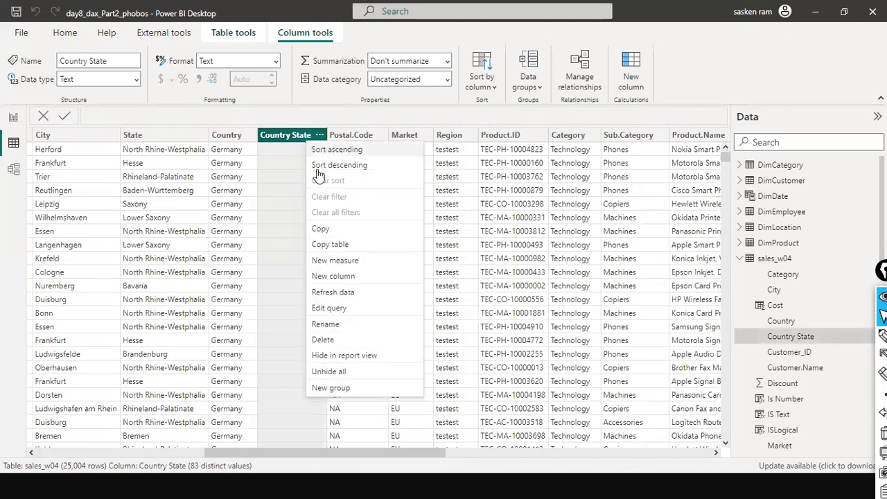
left_click(336, 340)
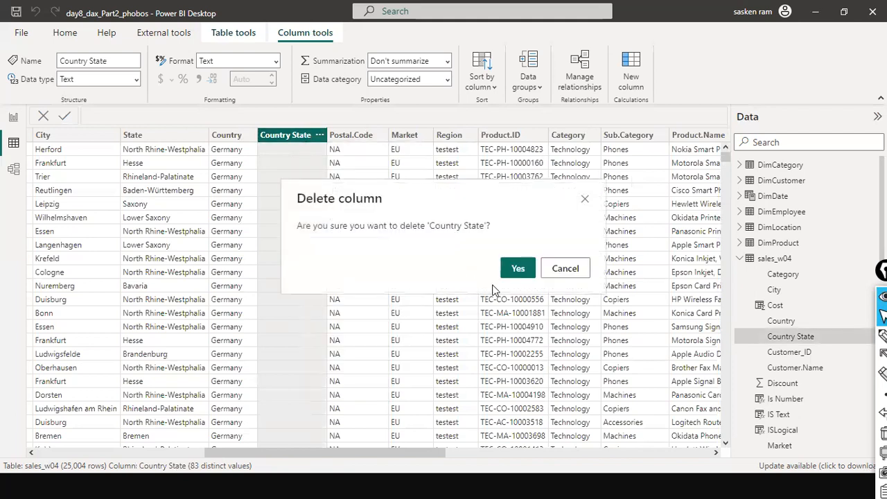
left_click(509, 266)
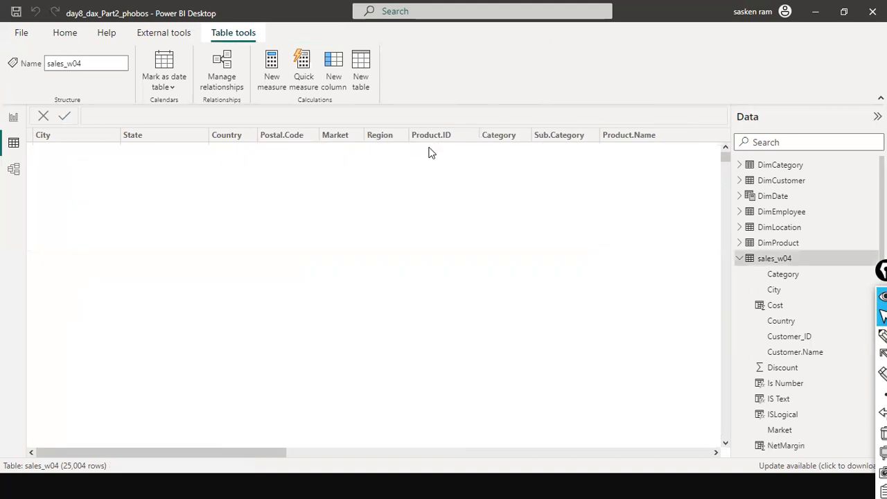
Examine the distinct values listed in the Region column's filter of the sales_w04 table
left_click_drag(215, 453, 350, 434)
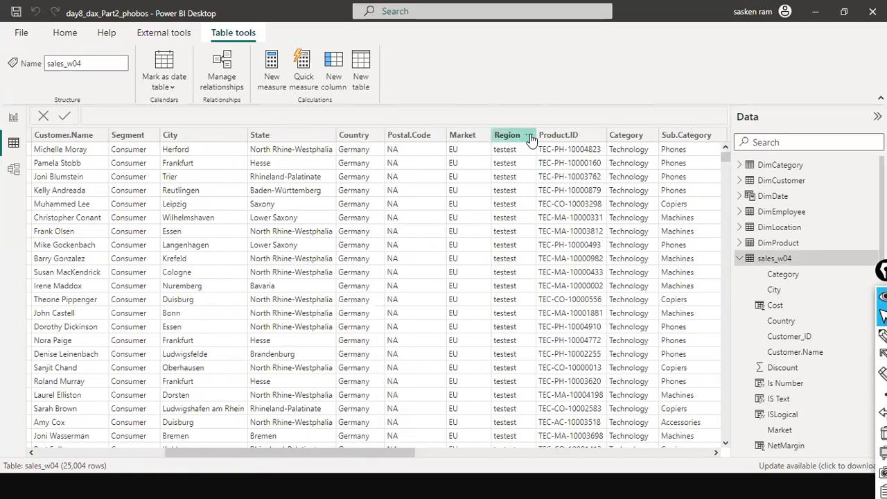
left_click(528, 136)
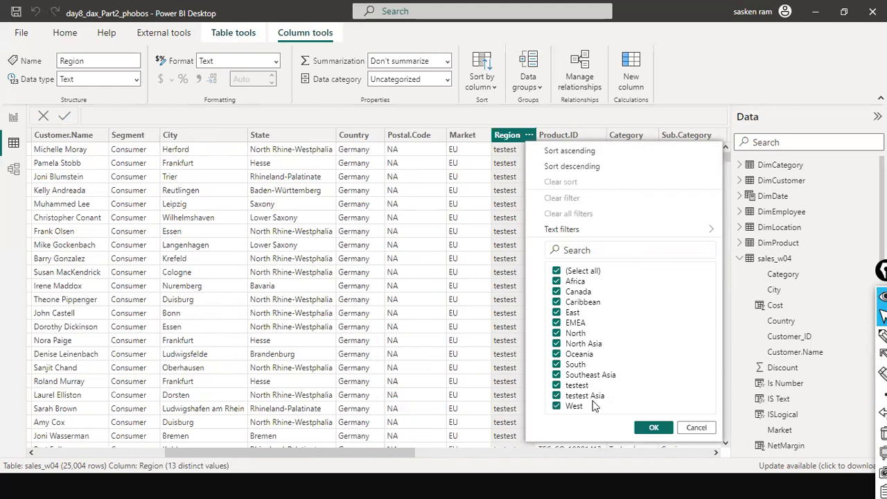
left_click(651, 427)
left_click_drag(382, 449, 461, 450)
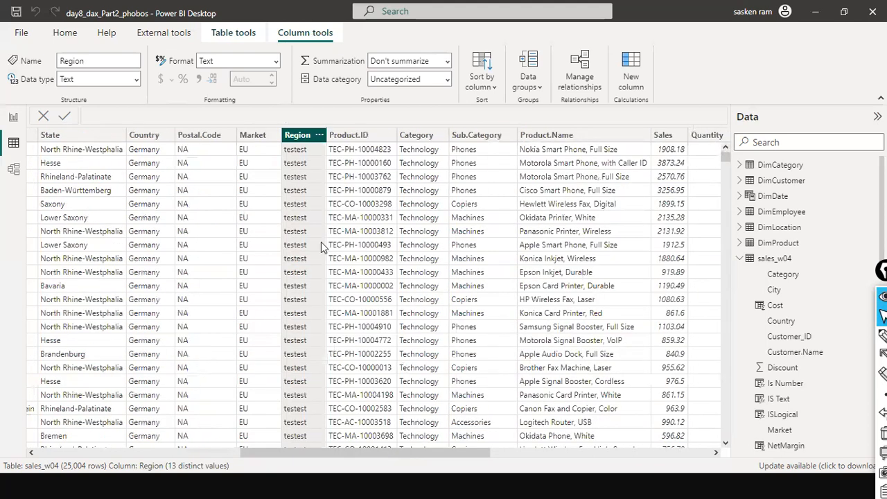
left_click_drag(365, 455, 652, 434)
left_click_drag(730, 415, 732, 415)
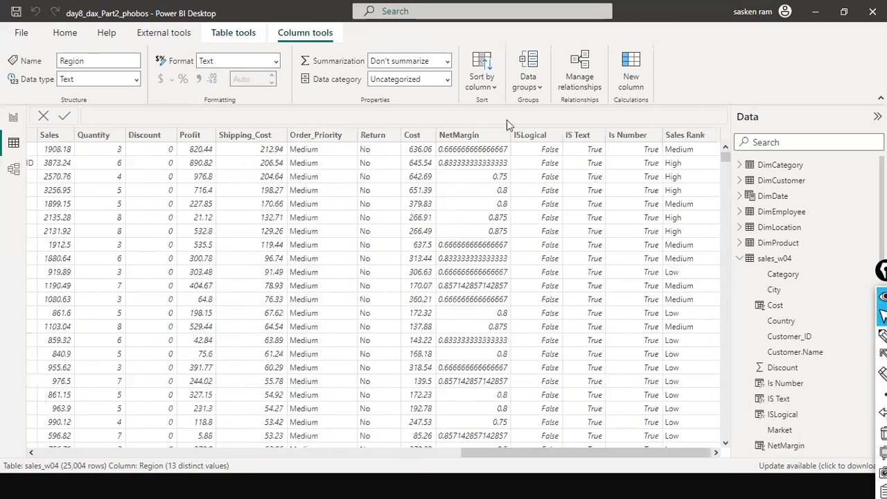
Add a new calculated column named Region 2 and begin its formula with the SWITCH function
left_click(631, 64)
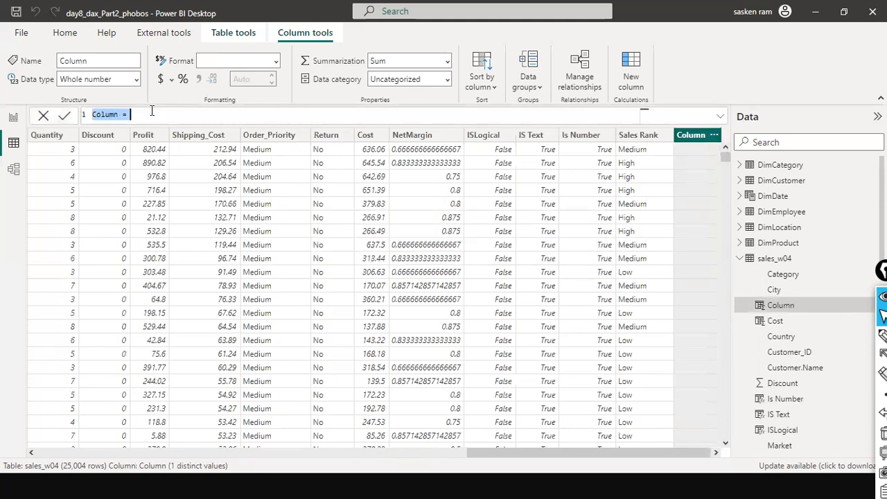
type("R")
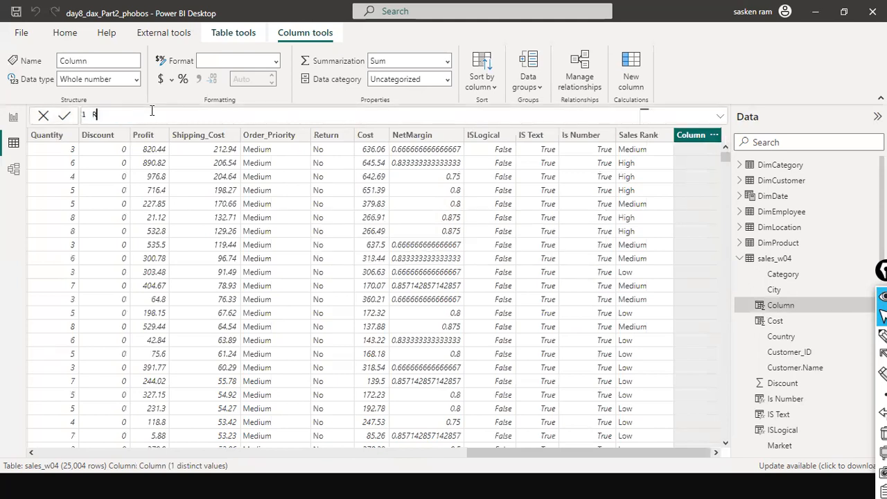
type("egion 2 = SW")
key("Tab")
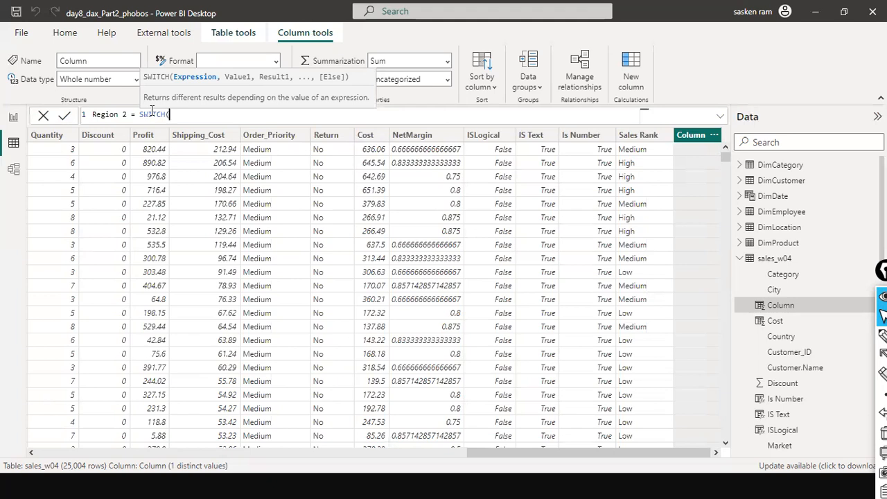
Set the Region column of sales_w04 as the expression argument of the SWITCH function
type("re")
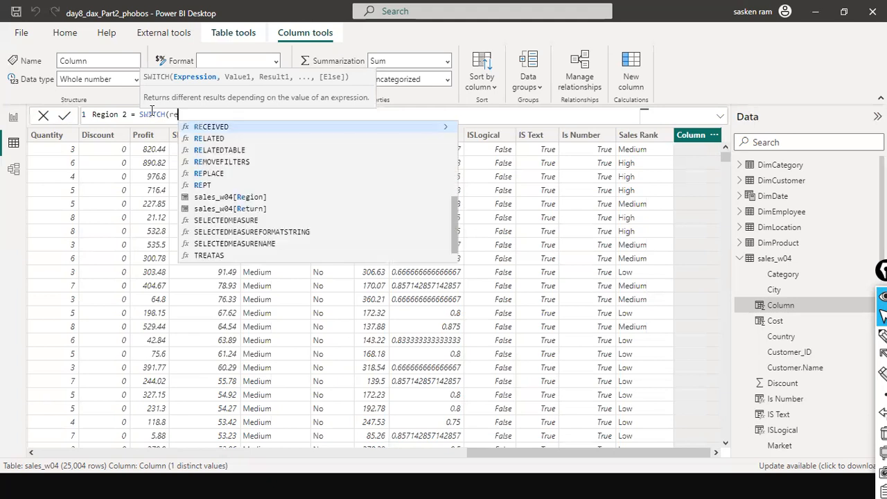
type("g")
key("Tab")
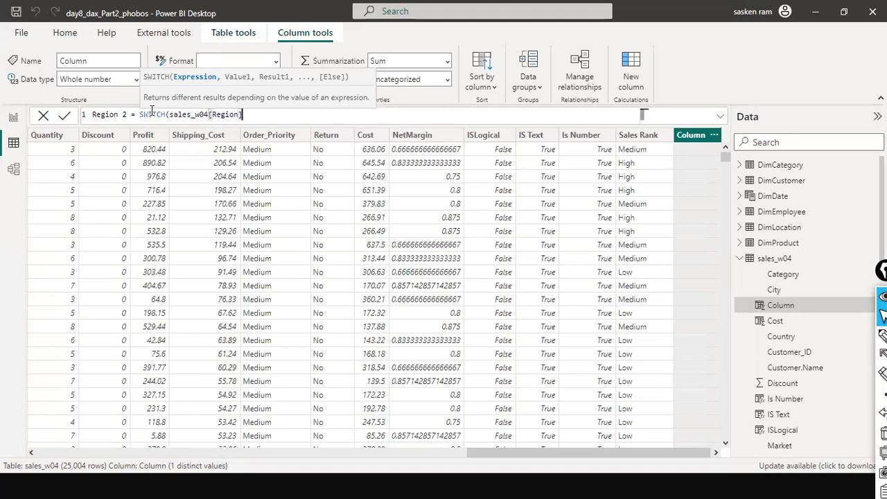
Add 'testtest' as the first value argument of the SWITCH
type(", sals")
key("BackSpace")
key("BackSpace")
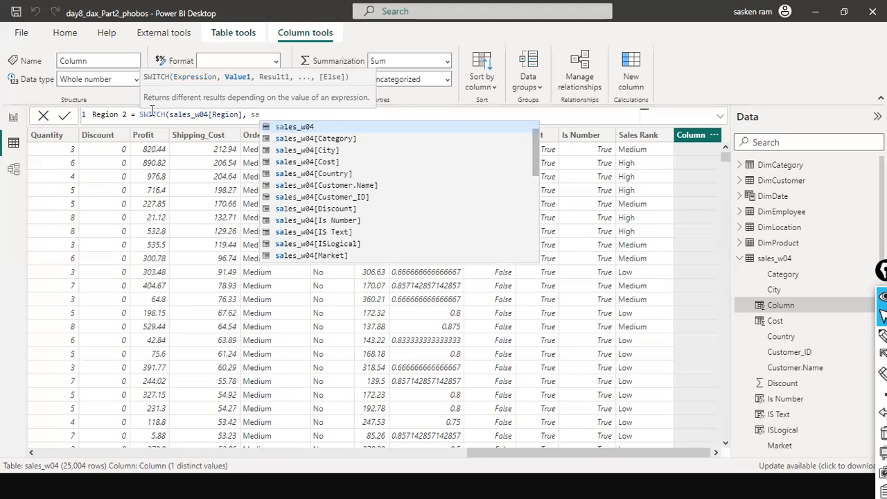
type("es")
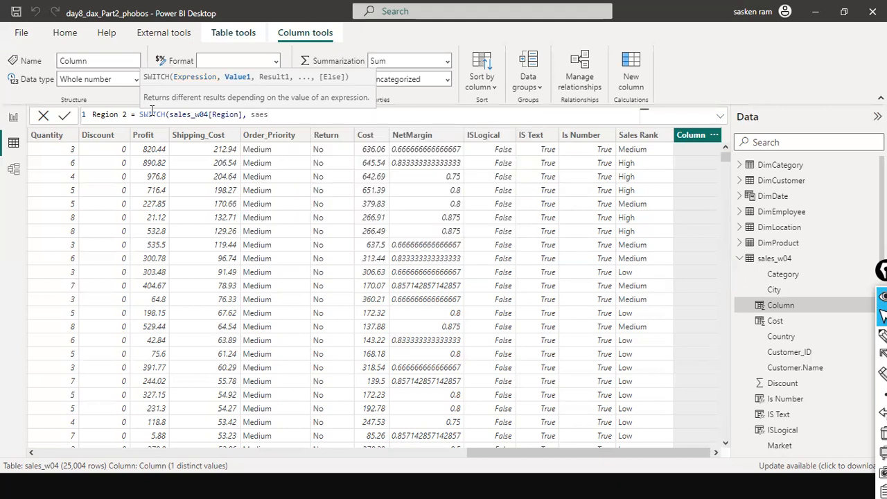
key("BackSpace")
key("BackSpace")
key("BackSpace")
key("BackSpace")
type("'testtest',")
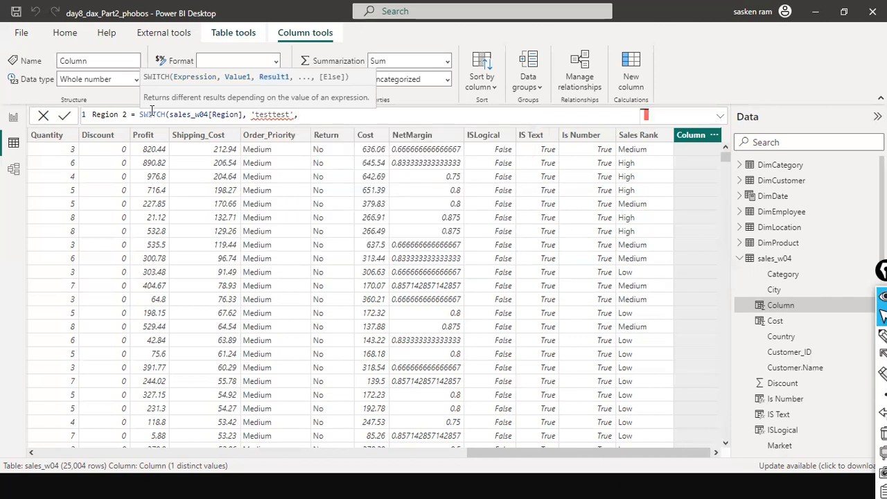
type("'")
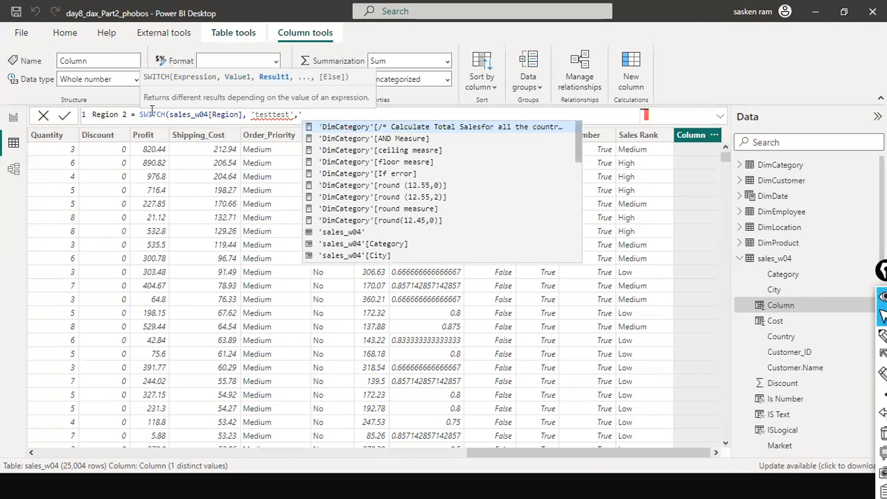
key("BackSpace")
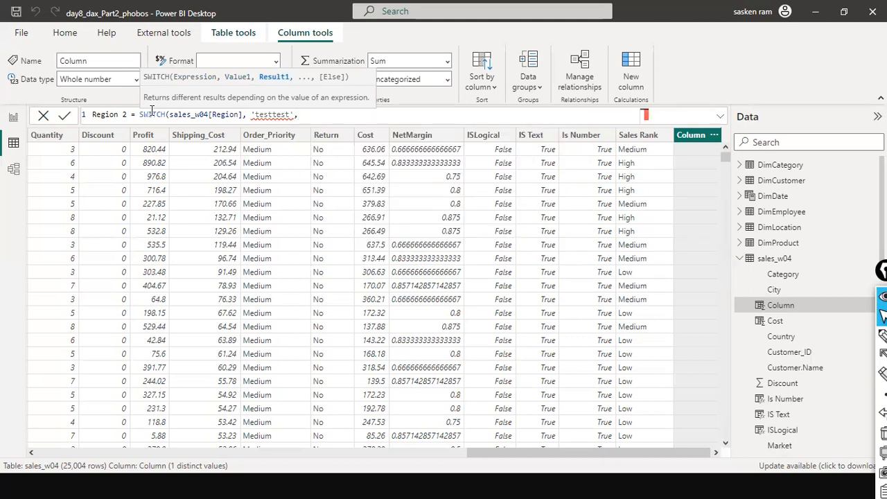
Turn the first value into the comparison sales_w04[Region] = 'testtest'
key("Left")
key("Left")
key("ctrl+shift+Right")
key("ctrl+shift+Right")
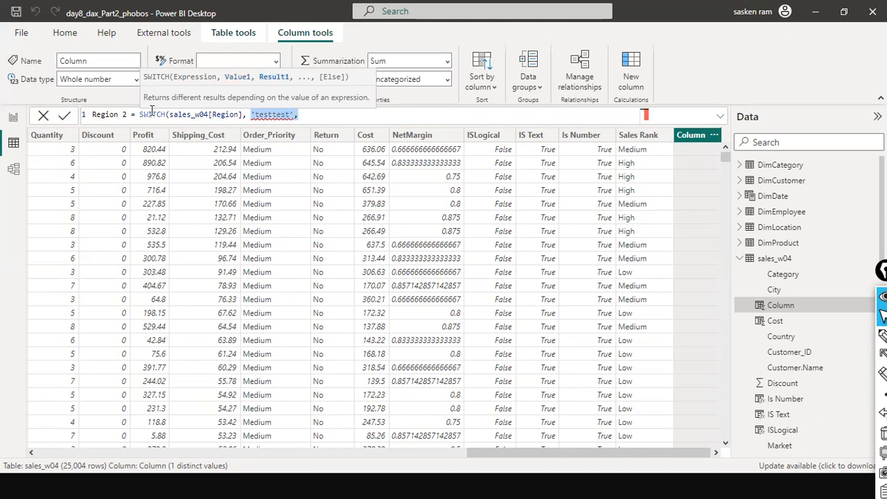
key("BackSpace")
key("Left")
key("Left")
key("Left")
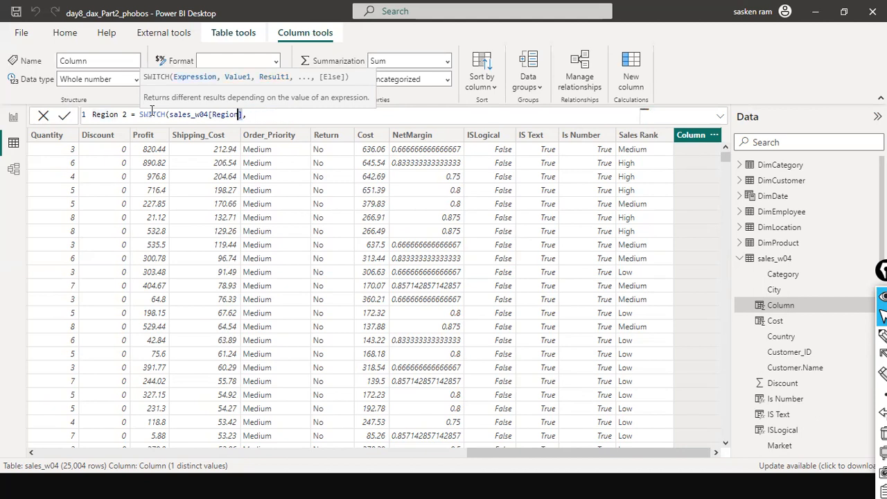
key("ctrl+shift+Left")
key("ctrl+shift+Left")
key("ctrl+shift+Left")
key("ctrl+c")
key("ctrl+v")
type("= ")
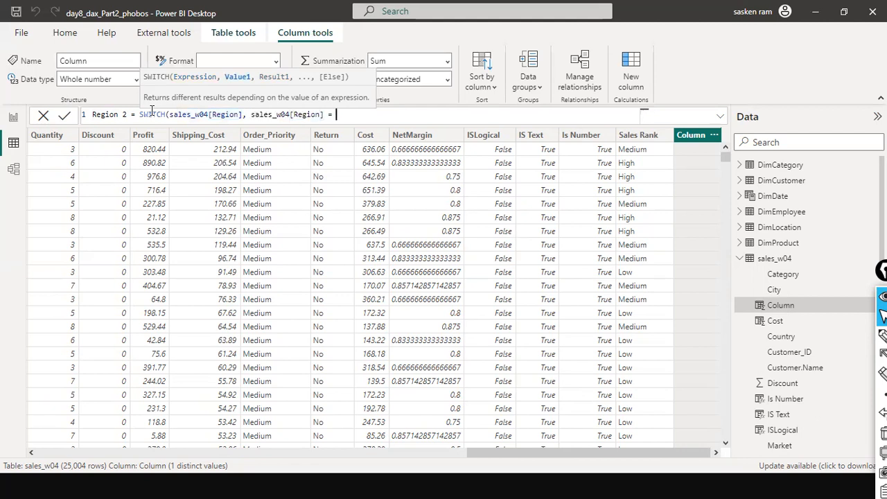
type("'testtest',")
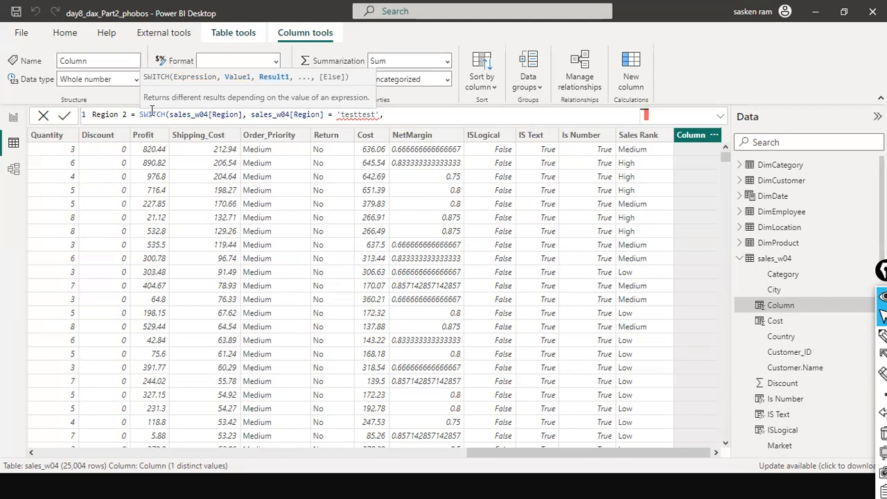
Replace the single quotes around testtest with double quotes
key("BackSpace")
key("BackSpace")
type("\"")
key("ctrl+Left")
key("ctrl+Left")
key("ctrl+Left")
type("\"")
key("Delete")
Add "North" as the first result of the SWITCH
key("ctrl+Right")
key("ctrl+Right")
type(", \"North\",")
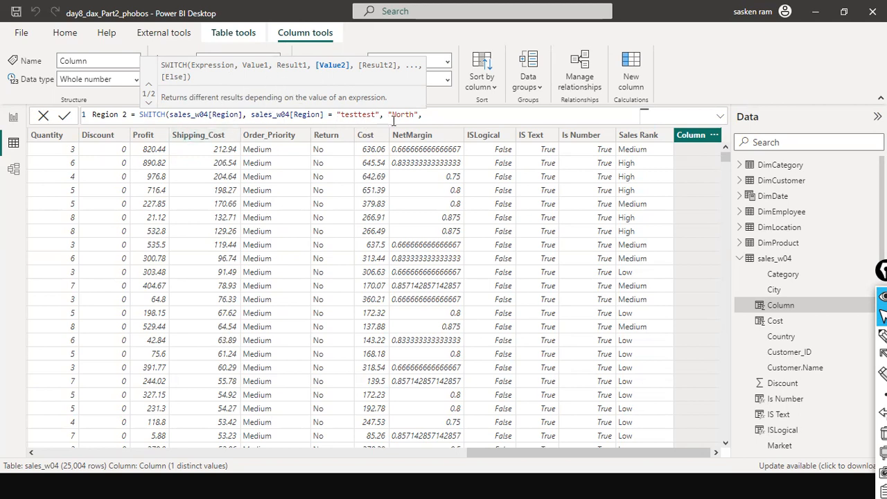
Append sales_w04[Region] as the else argument, close the SWITCH and commit the Region 2 column
left_click(335, 114)
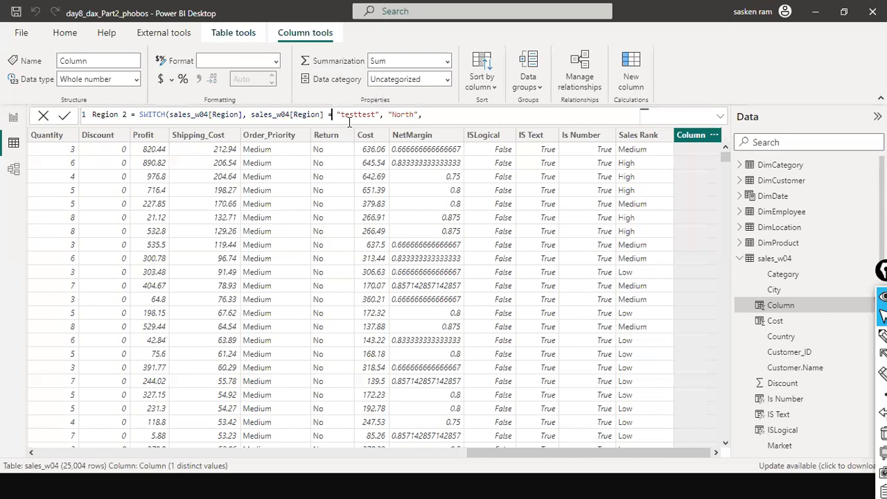
left_click(464, 115)
key("ctrl+Left")
key("ctrl+Left")
key("ctrl+Left")
key("ctrl+Left")
key("ctrl+Left")
key("ctrl+Left")
key("ctrl+Left")
key("ctrl+Left")
key("ctrl+Left")
key("ctrl+Left")
key("Right")
key("Right")
key("Right")
key("Right")
key("Right")
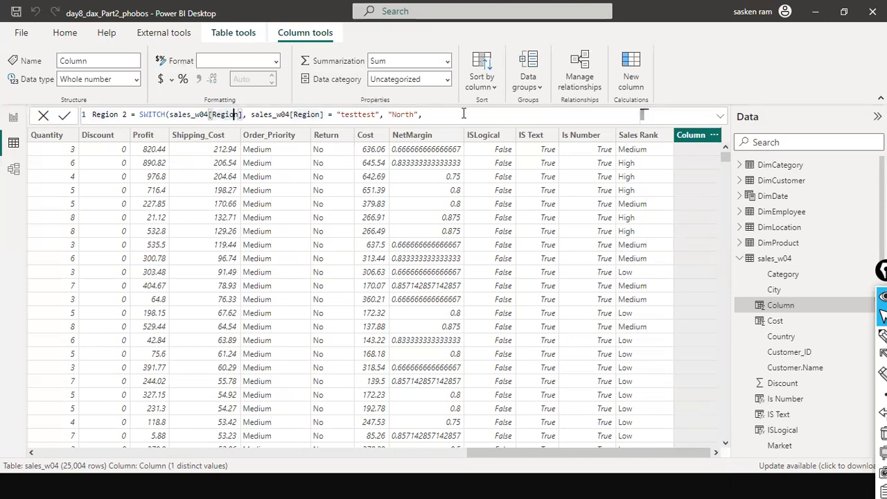
key("shift+Right")
key("shift+Right")
key("ctrl+shift+Left")
key("ctrl+shift+Left")
key("ctrl+shift+Left")
key("ctrl+c")
key("End")
key("ctrl+v")
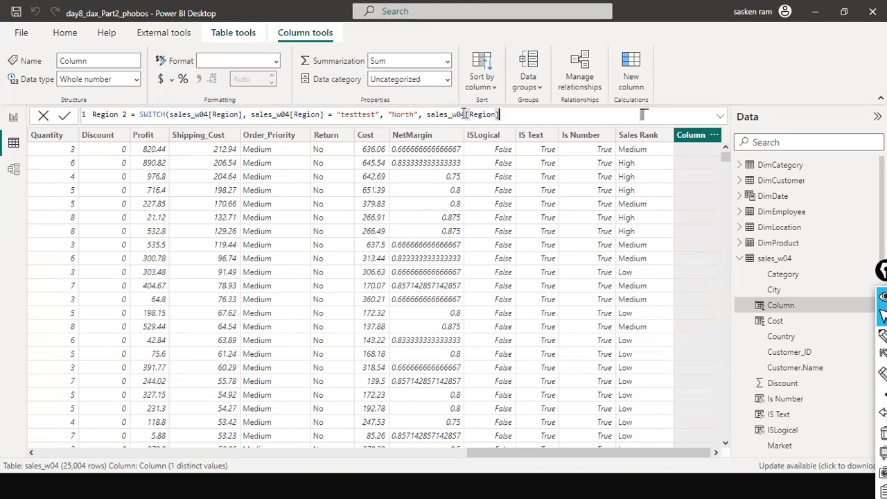
type(")")
key("Return")
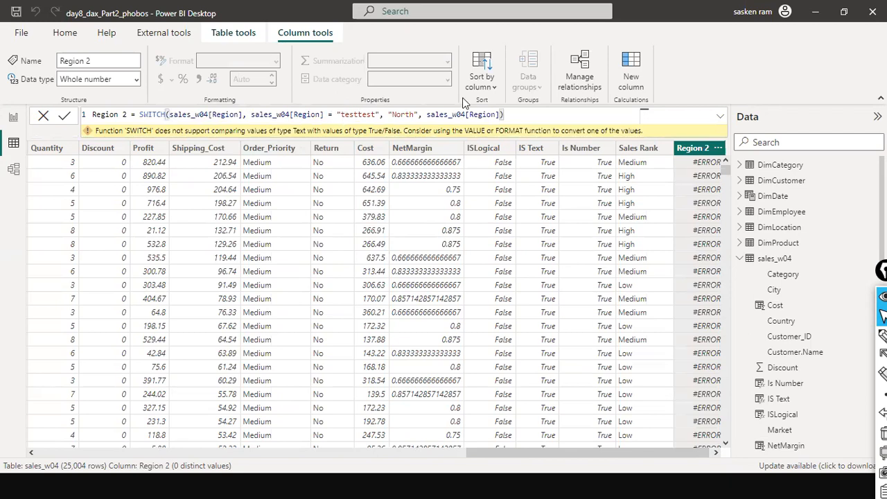
Remove the sales_w04[Region] = comparison so the first value is just "testtest", and commit the formula again
type("=")
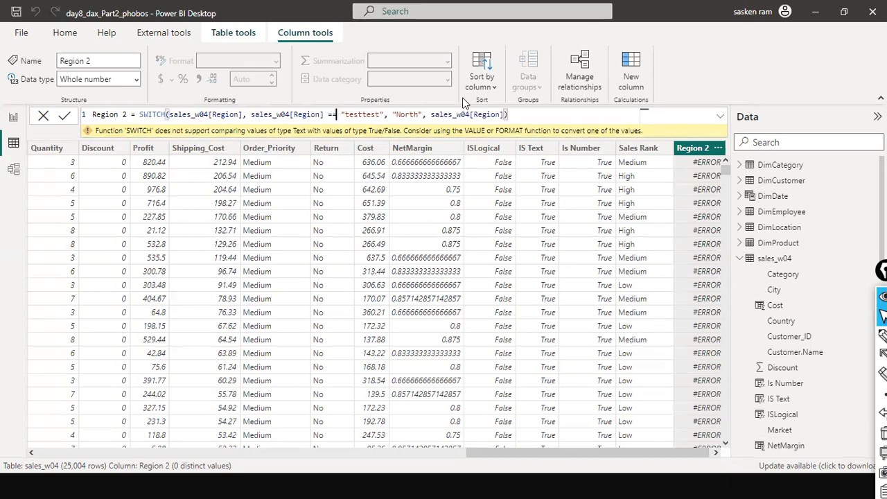
key("Return")
key("BackSpace")
key("BackSpace")
key("BackSpace")
key("BackSpace")
key("BackSpace")
key("BackSpace")
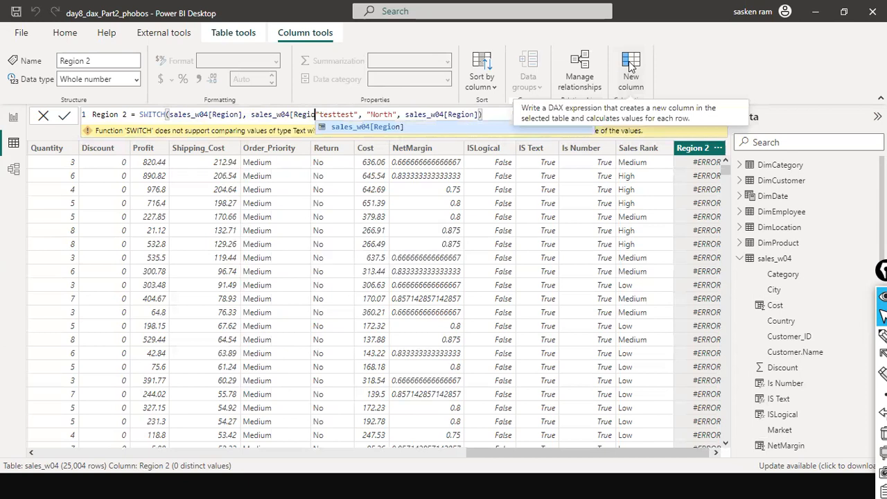
key("BackSpace")
key("BackSpace")
key("BackSpace")
key("BackSpace")
key("BackSpace")
key("BackSpace")
key("BackSpace")
key("BackSpace")
key("BackSpace")
key("BackSpace")
key("BackSpace")
key("BackSpace")
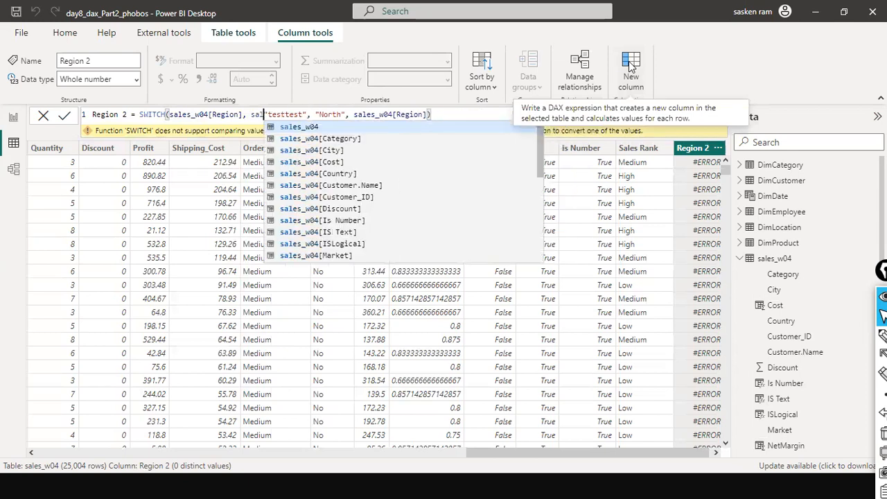
key("BackSpace")
key("BackSpace")
key("BackSpace")
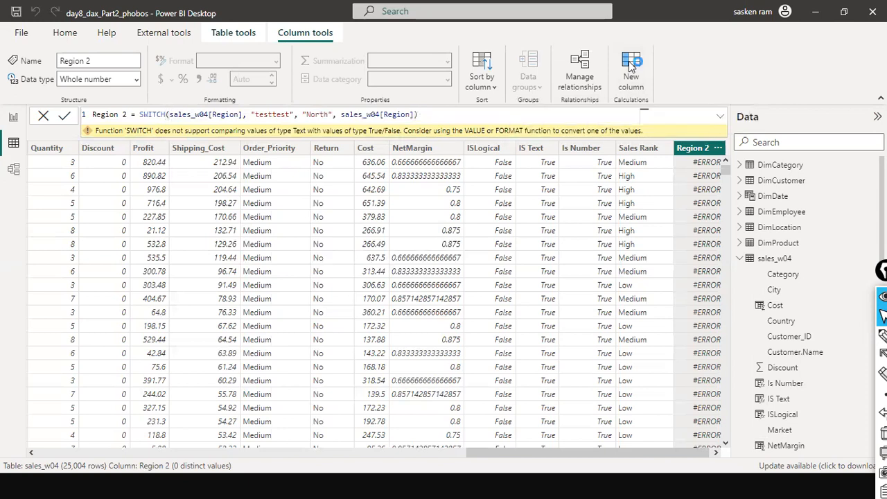
key("Return")
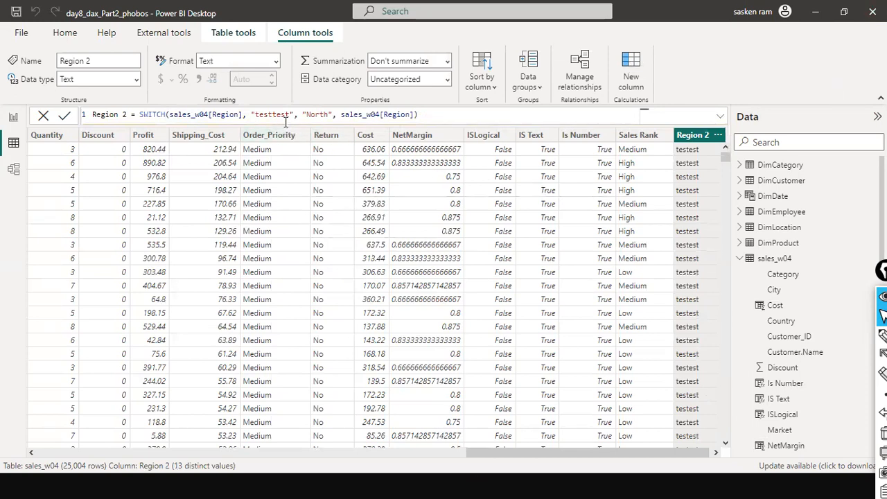
Scroll through the Region 2 column and inspect its distinct values in the column filter
scroll(696, 218, "down", 20)
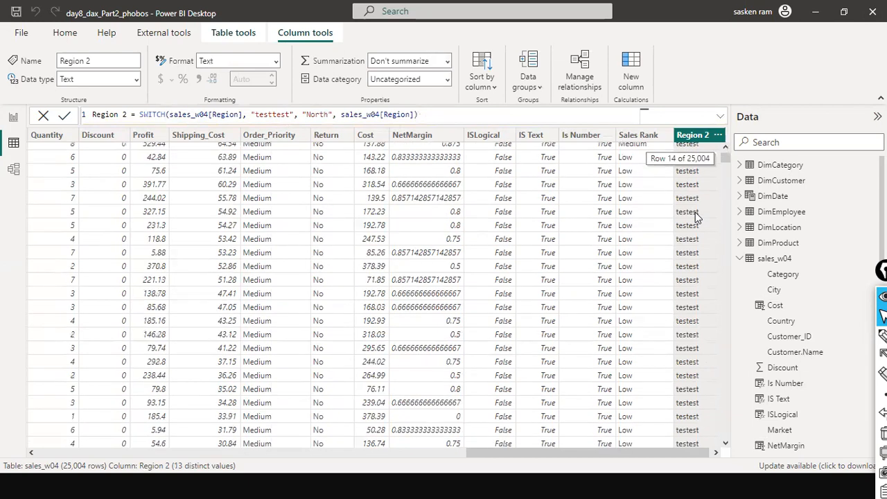
scroll(696, 219, "down", 13)
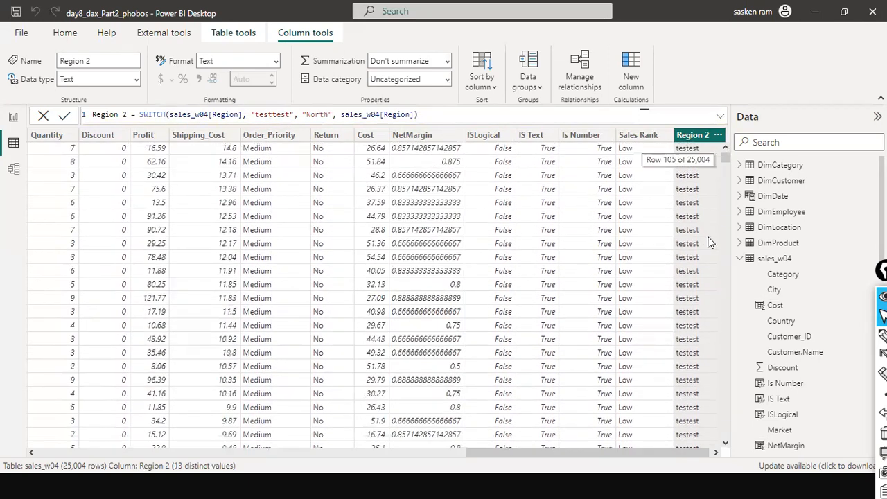
left_click(718, 135)
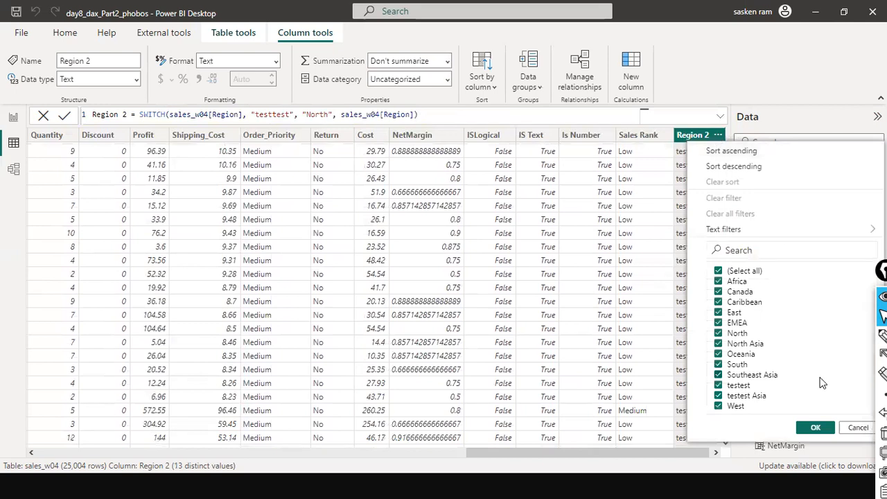
left_click(856, 428)
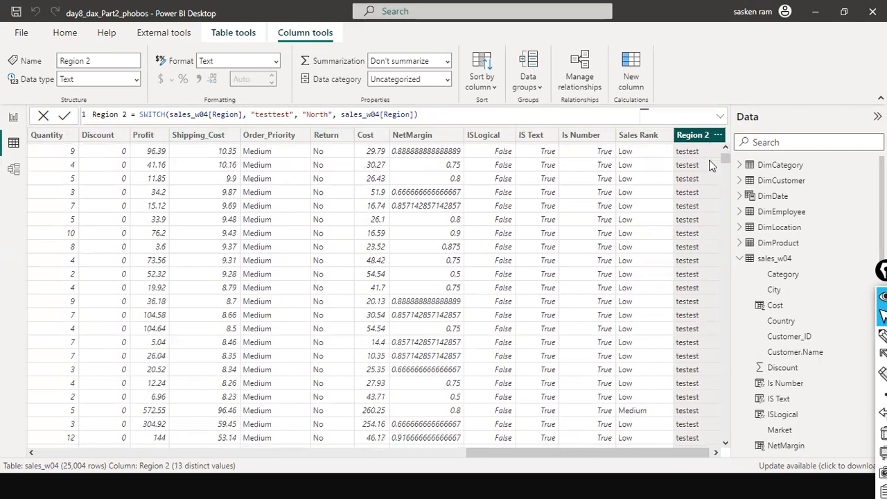
left_click(721, 138)
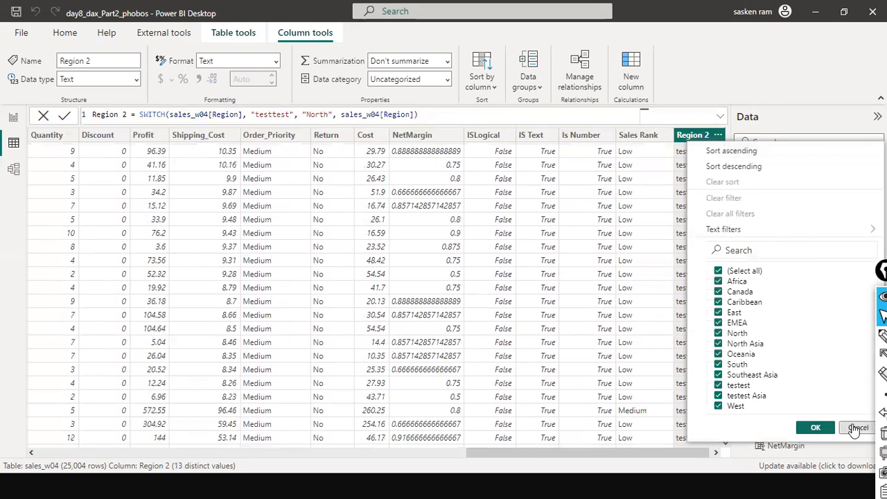
left_click(816, 427)
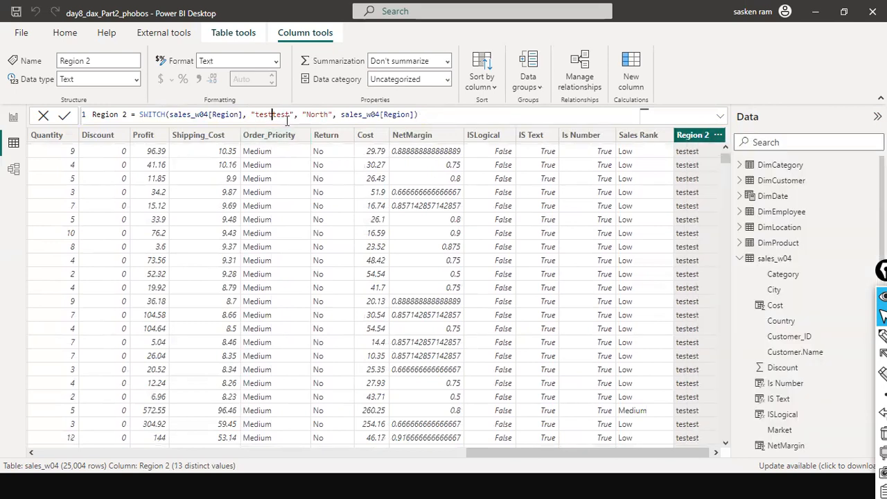
Split the Region 2 formula across three indented lines, one argument pair per line
left_click(306, 116)
left_click(252, 116)
key("shift+Return")
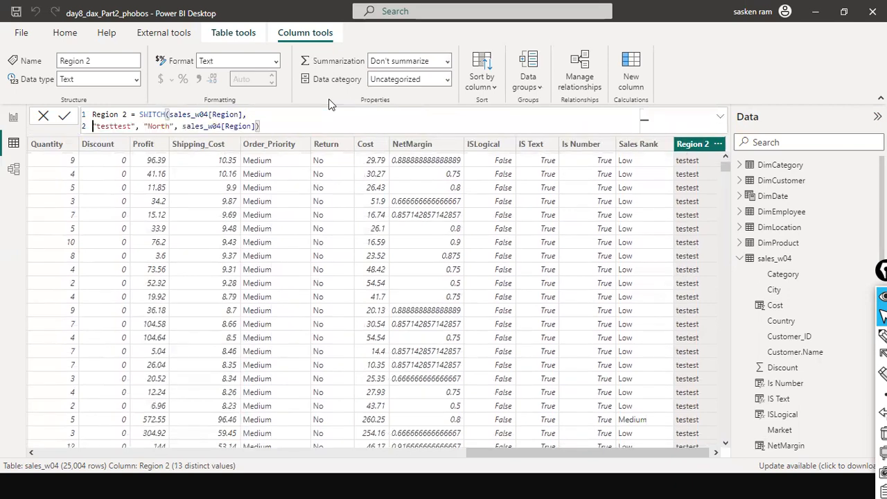
key("Tab")
key("Tab")
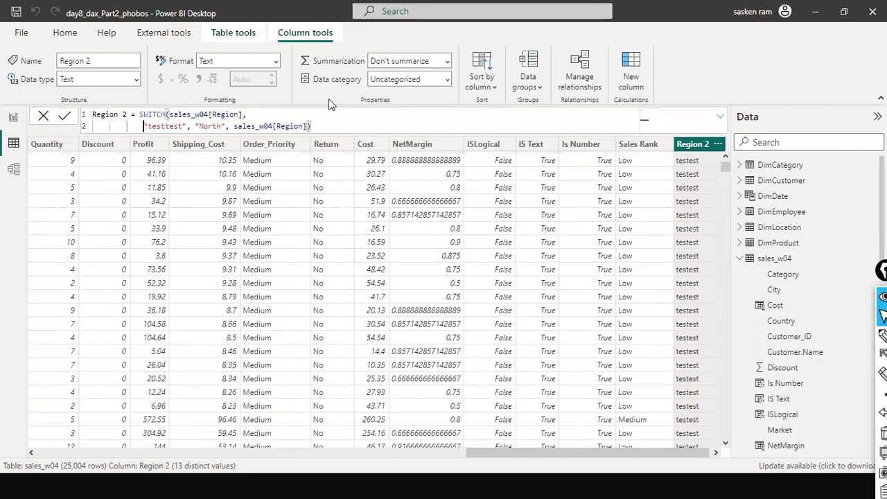
key("Tab")
key("Tab")
key("ctrl+Right")
key("ctrl+Right")
key("ctrl+Right")
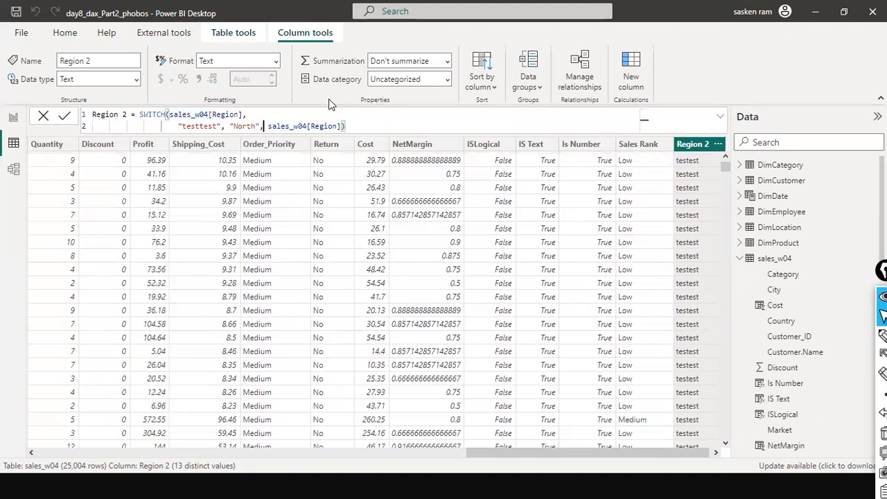
key("shift+Return")
key("BackSpace")
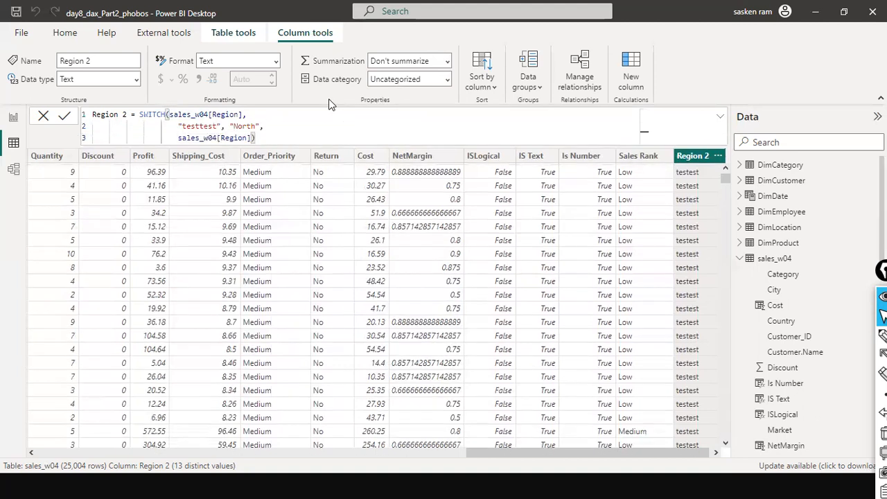
Begin inserting a quoted "test N" value before the else argument on the third line of the Region 2 formula
type("\"test")
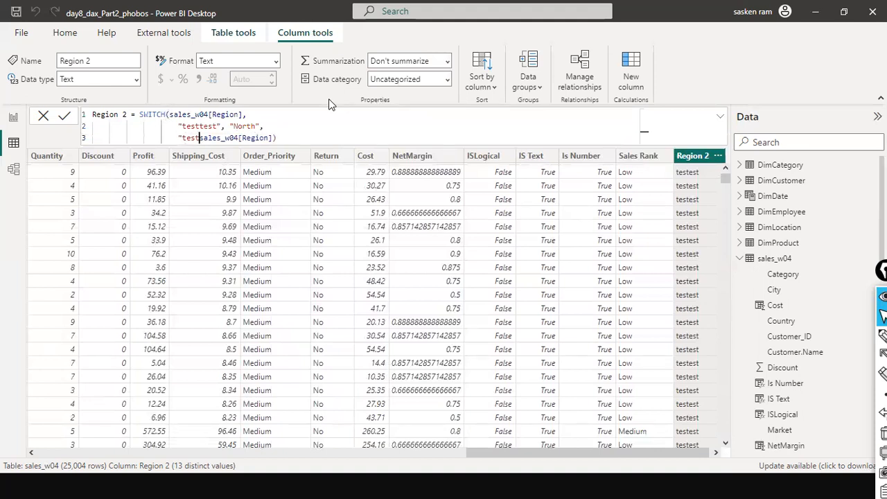
type(" N")
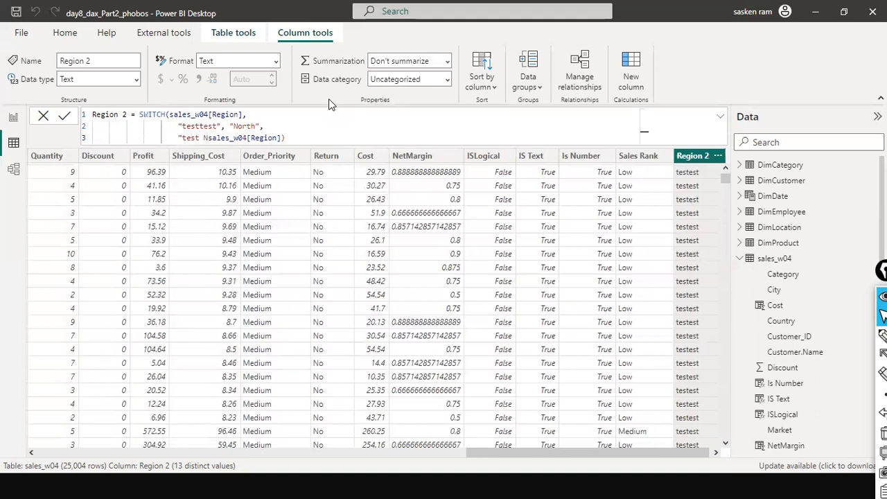
left_click(718, 157)
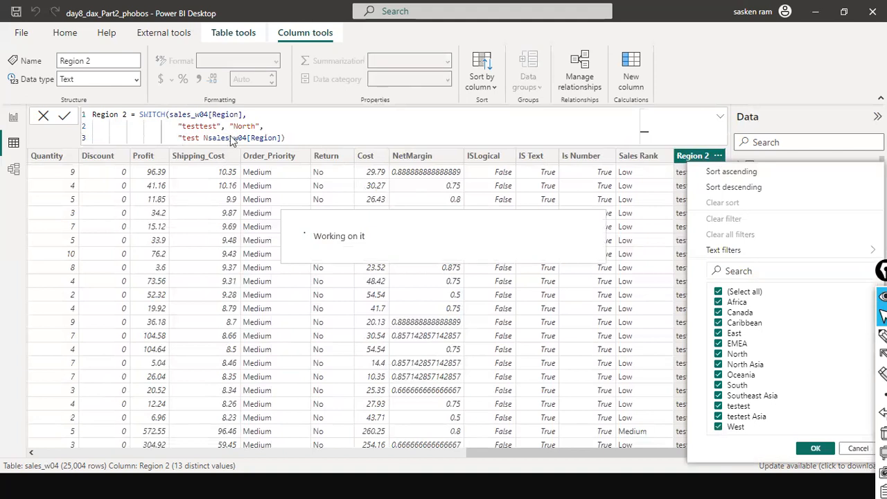
type(")")
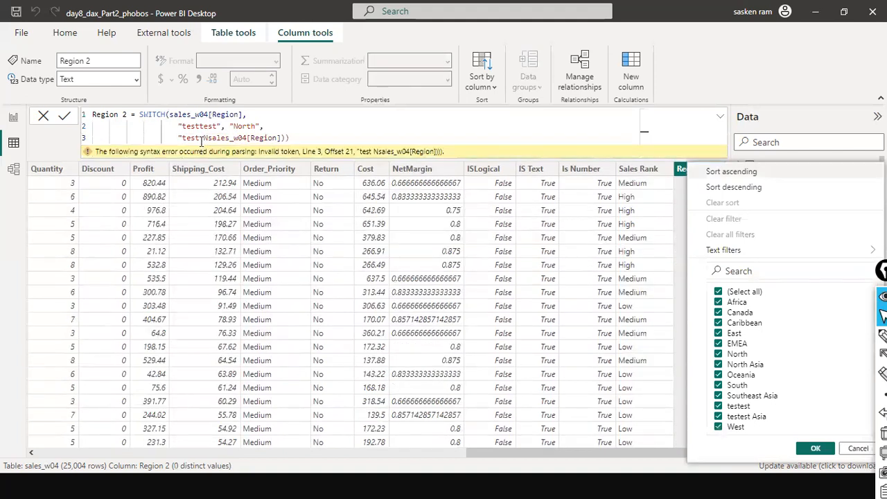
Change the second line's value to "testest" and turn the third line's new value into "testest Asia"
left_click(707, 92)
key("Delete")
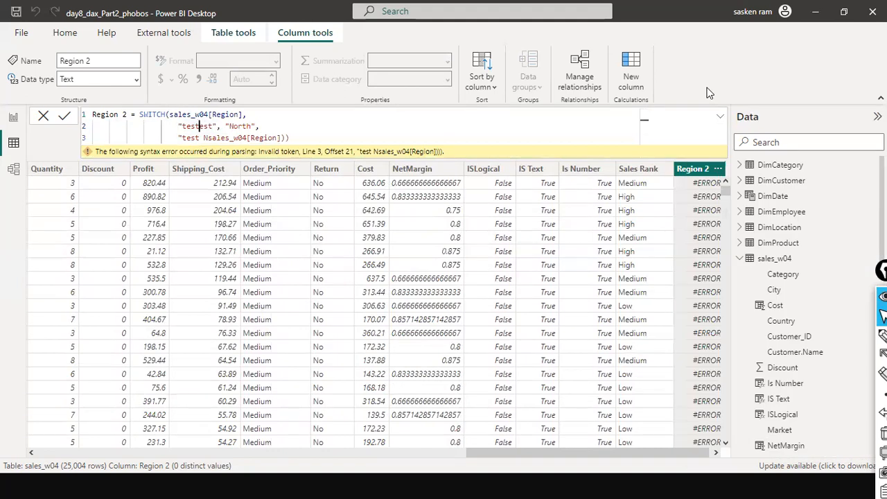
key("Down")
type("es")
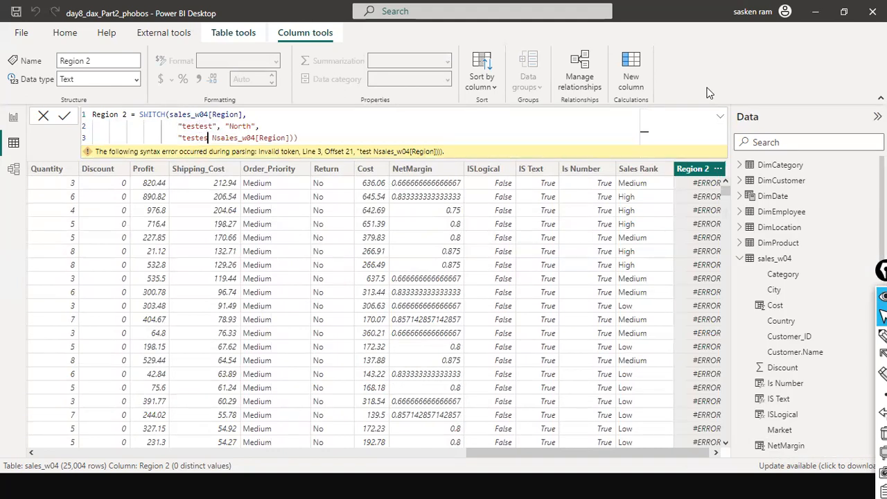
type("t")
key("Right")
type("A")
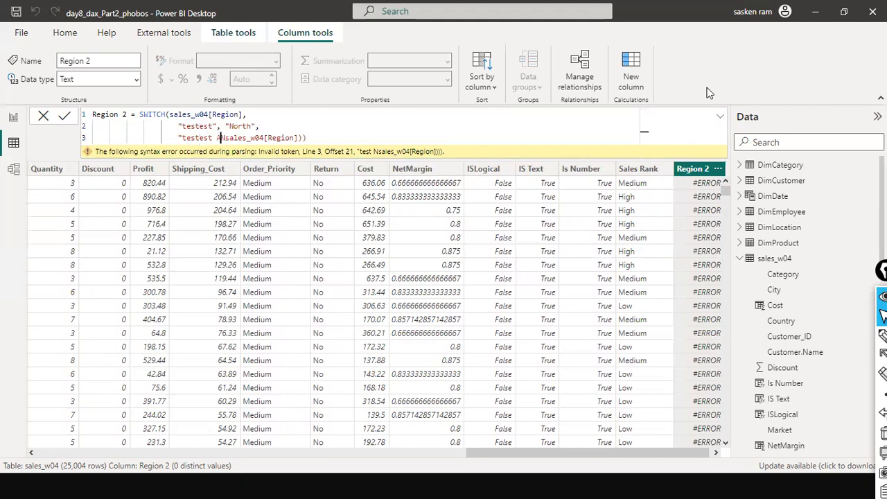
type("sia\"")
Remove the leftover characters, follow "testest Asia" with Sales_w04[Region], fix the closing parenthesis and commit the formula
key("Delete")
key("Delete")
key("Delete")
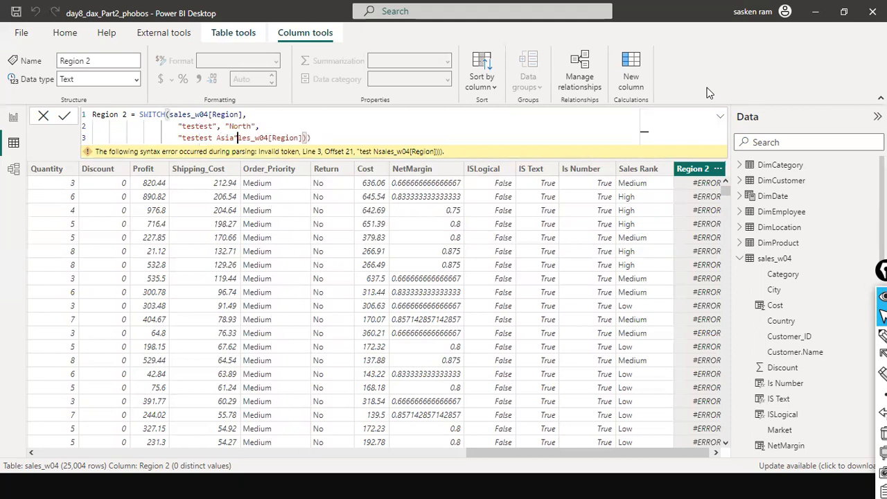
key("Delete")
type(", ")
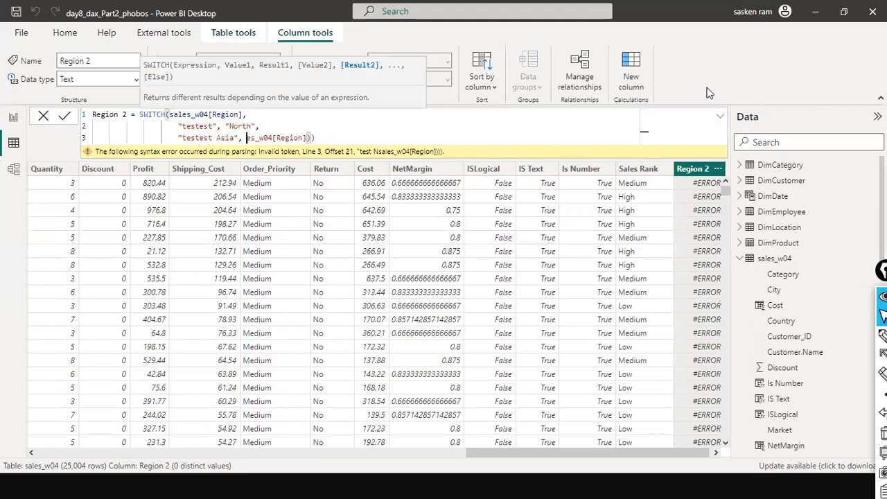
type("Sal")
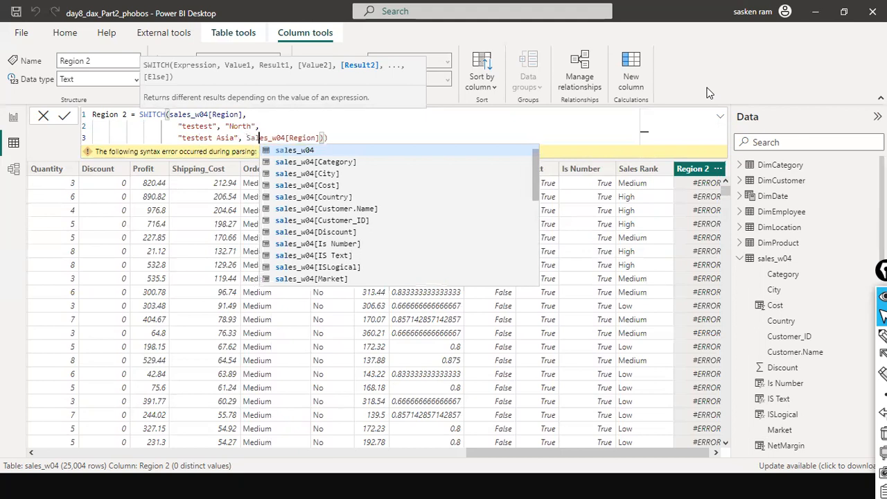
key("End")
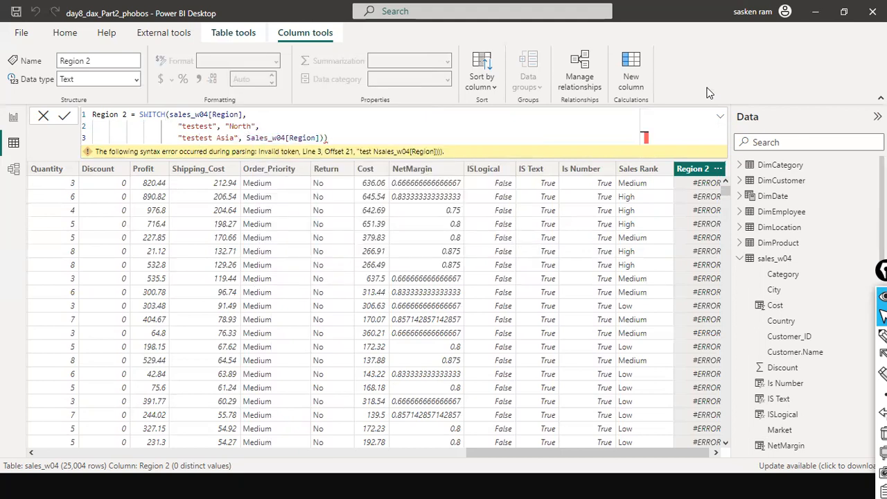
key("Return")
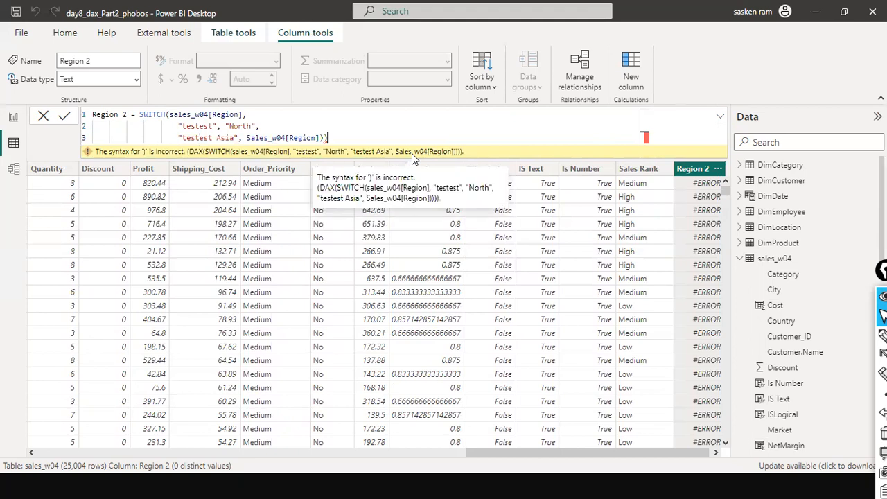
key("BackSpace")
key("Return")
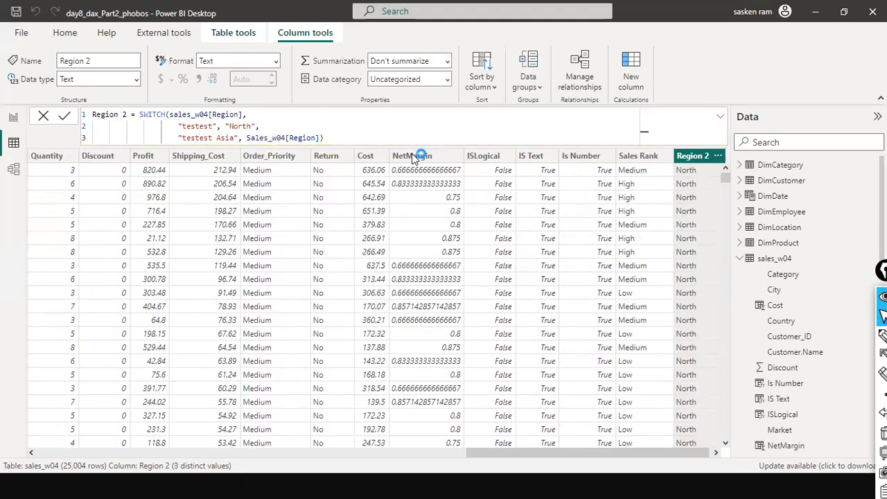
left_click(325, 137)
left_click_drag(260, 126, 165, 126)
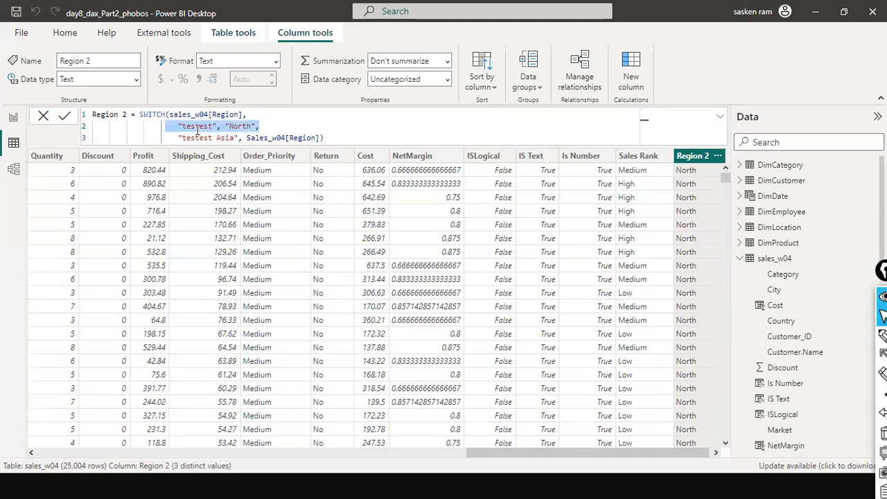
left_click(196, 127)
type("t")
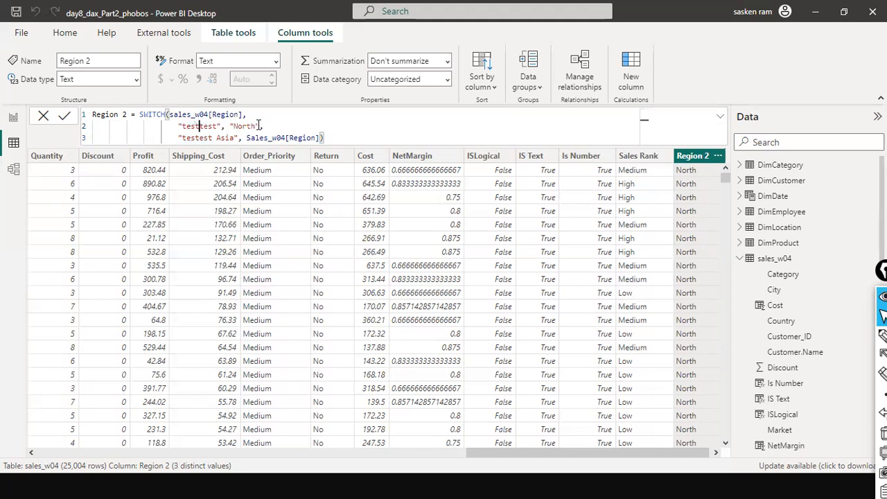
key("BackSpace")
left_click(256, 125)
type(",")
left_click(194, 126)
double_click(227, 138)
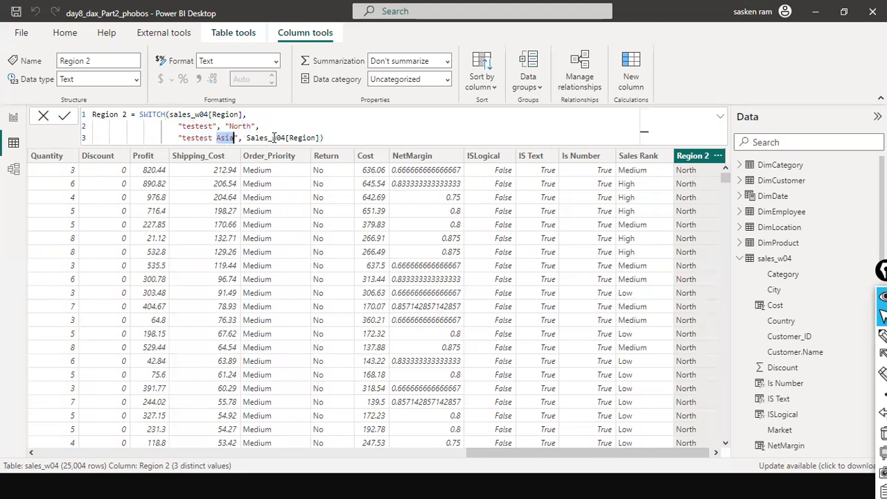
Add "North Asia" as the result for "testest Asia", move Sales_w04[Region] onto a fourth line and commit the formula
left_click(247, 138)
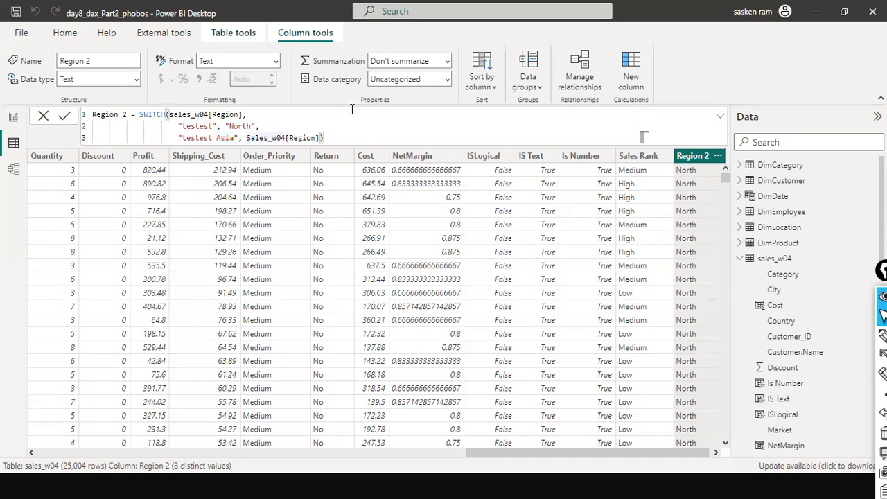
type("\"")
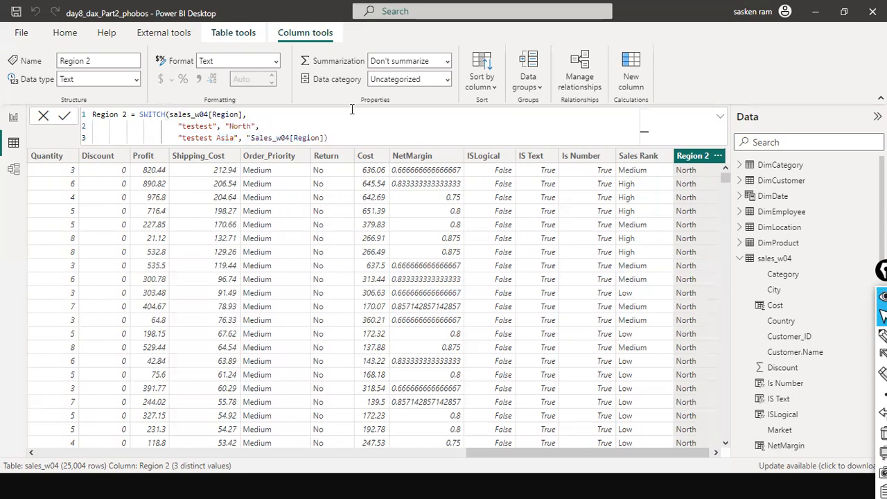
type("N")
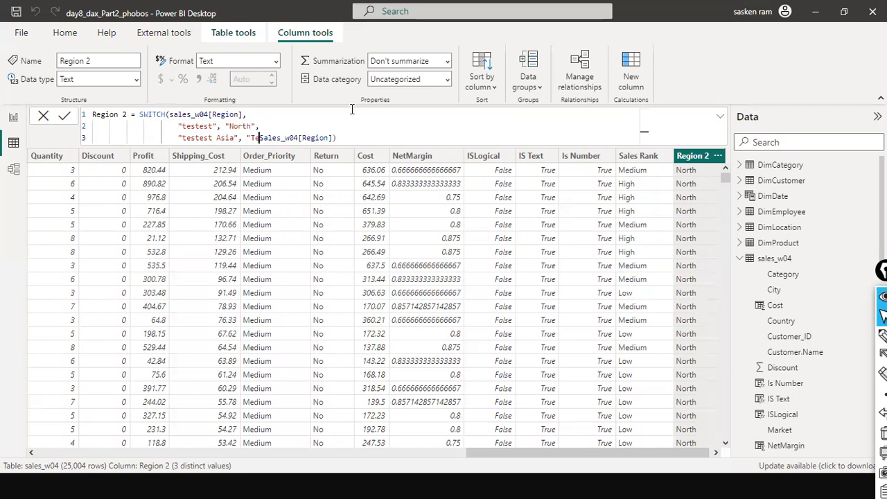
type("orth Asia")
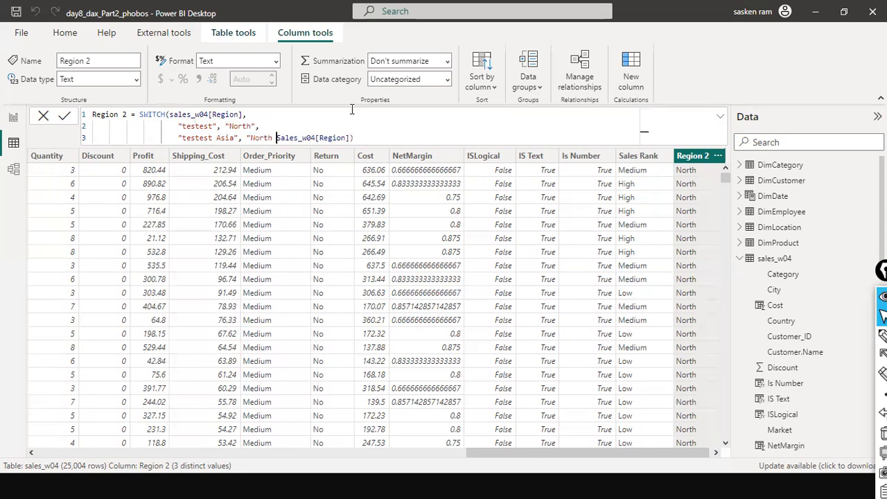
type("\",")
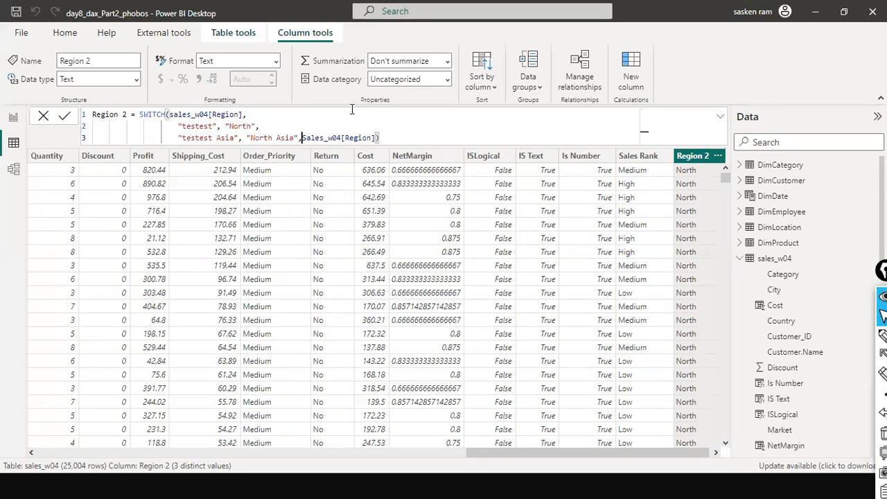
key("shift+Return")
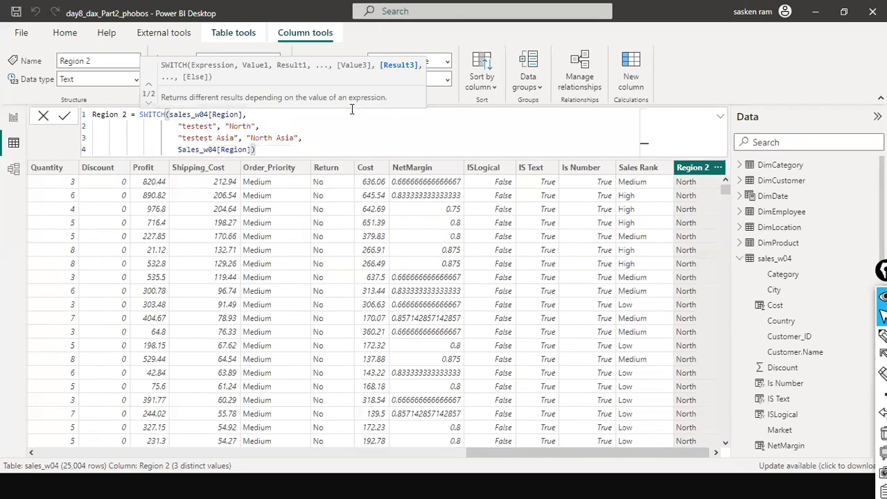
key("Escape")
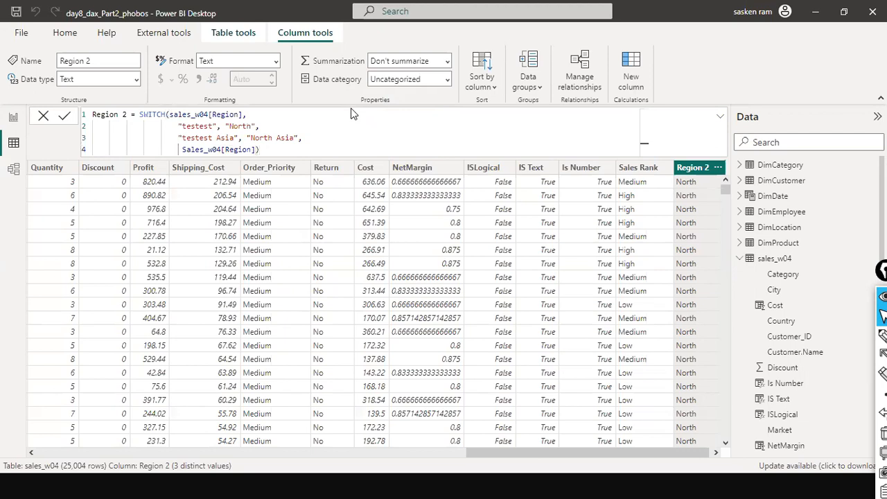
left_click(64, 116)
Compare the original Region column values and the Region 2 filter list against the SWITCH value pairs
left_click(214, 126)
double_click(214, 126)
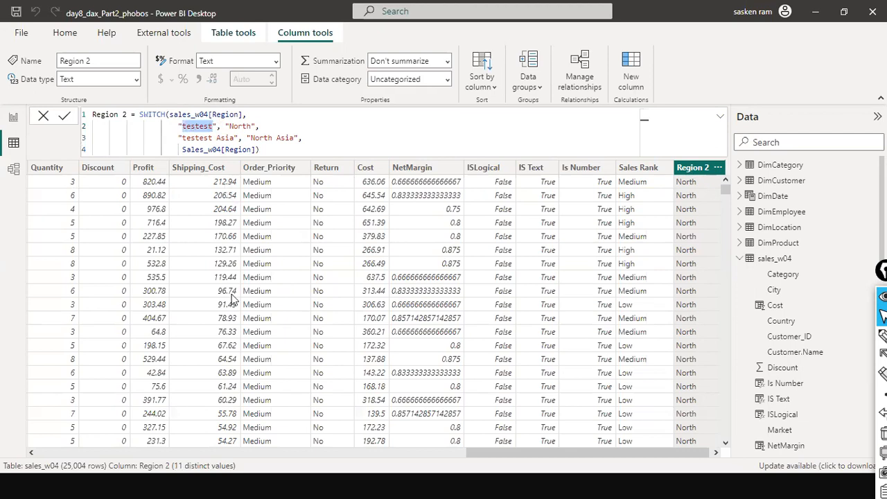
scroll(239, 457, "left", 1)
scroll(239, 452, "left", 5)
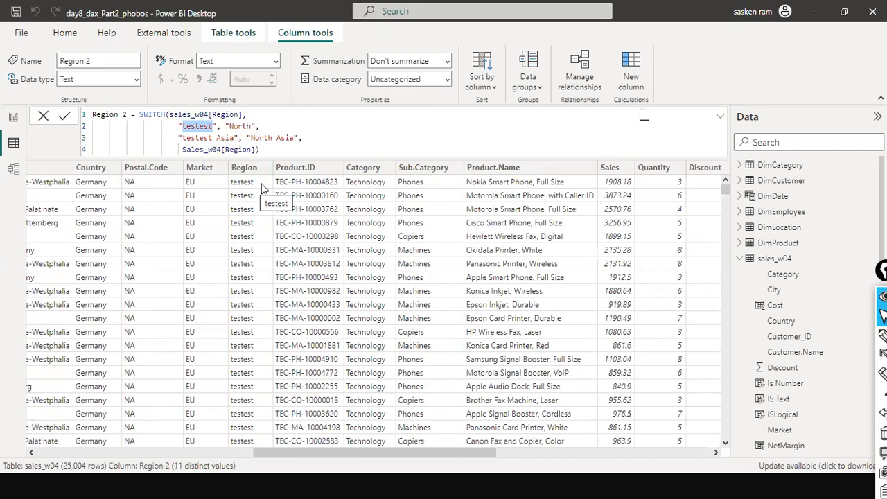
left_click_drag(288, 454, 594, 442)
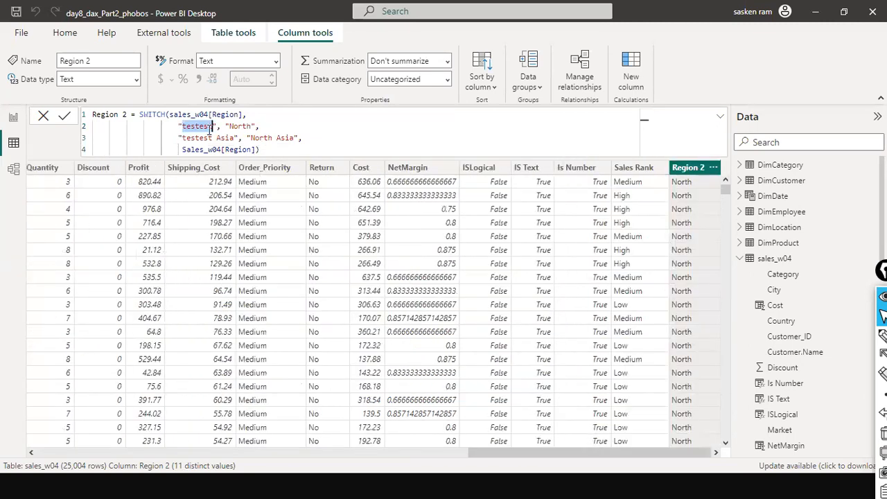
left_click(208, 137)
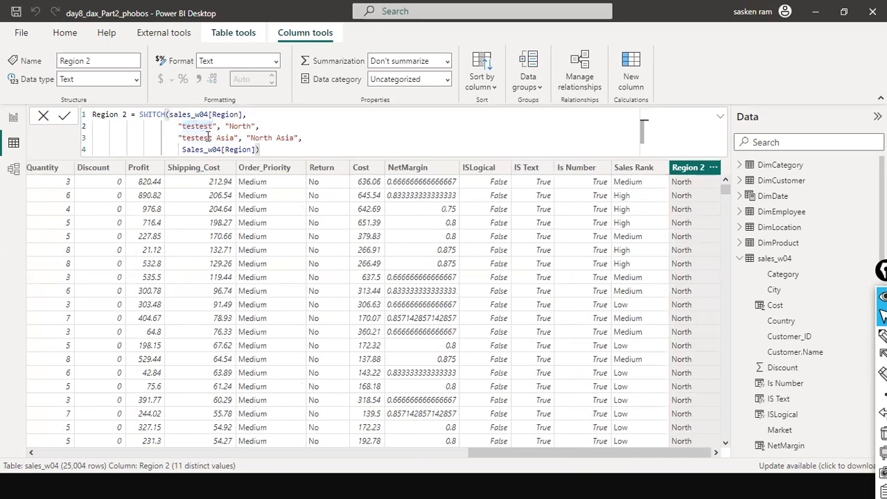
left_click(237, 127)
double_click(237, 127)
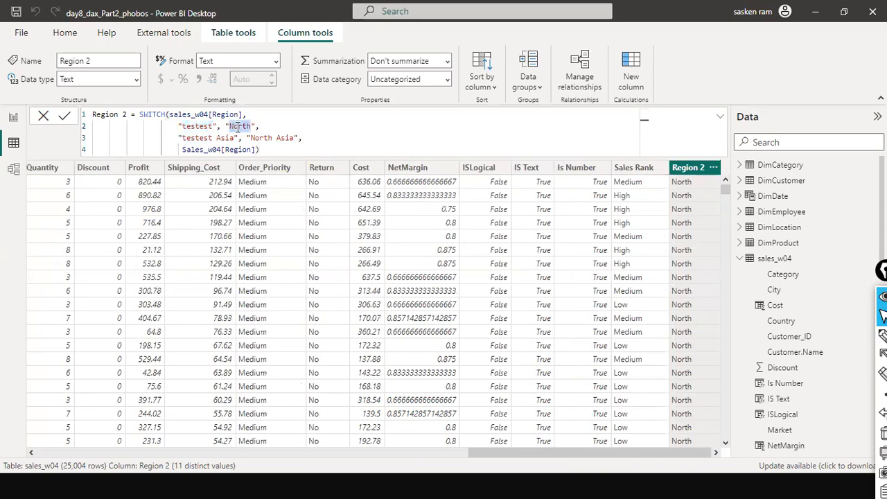
left_click(256, 127)
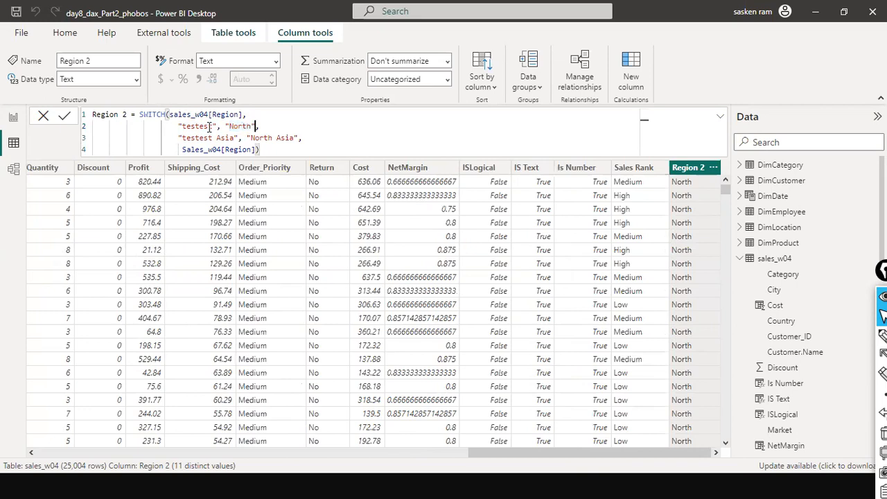
left_click(207, 127)
left_click(715, 170)
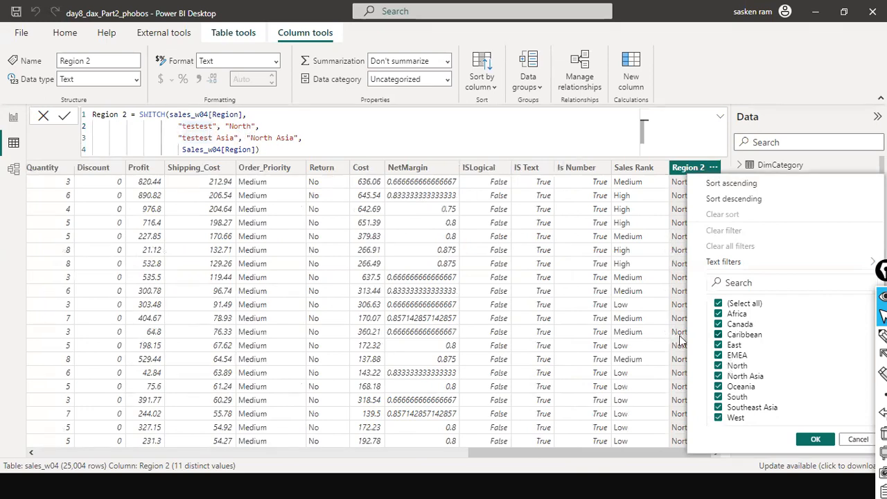
left_click_drag(245, 129, 619, 497)
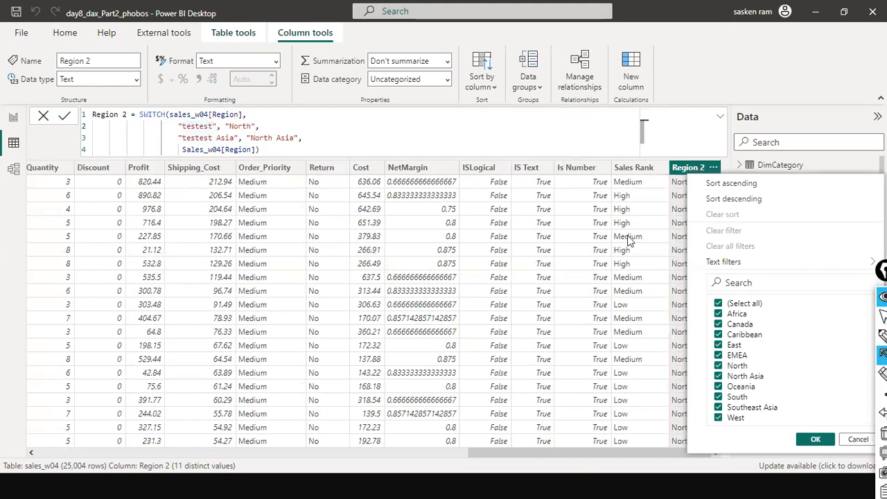
mouse_move(257, 130)
left_mouse_down()
mouse_move(519, 251)
mouse_move(718, 365)
left_mouse_up()
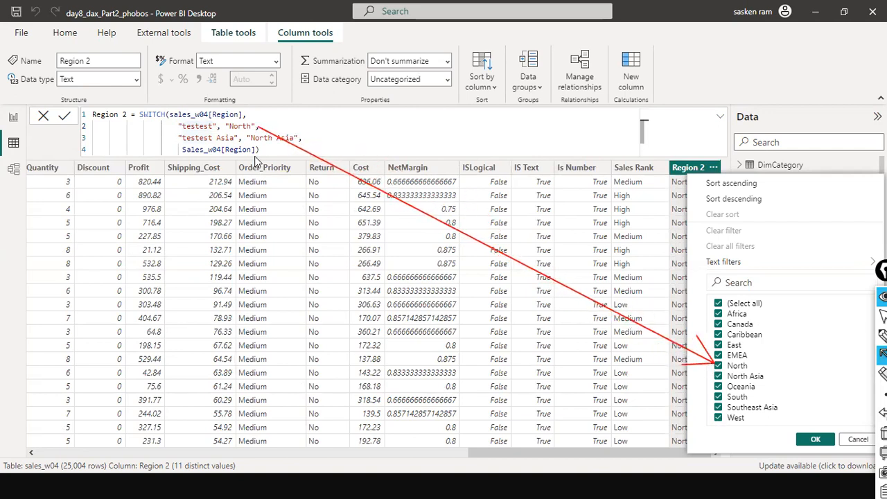
left_click_drag(262, 147, 627, 360)
left_click_drag(671, 383, 718, 377)
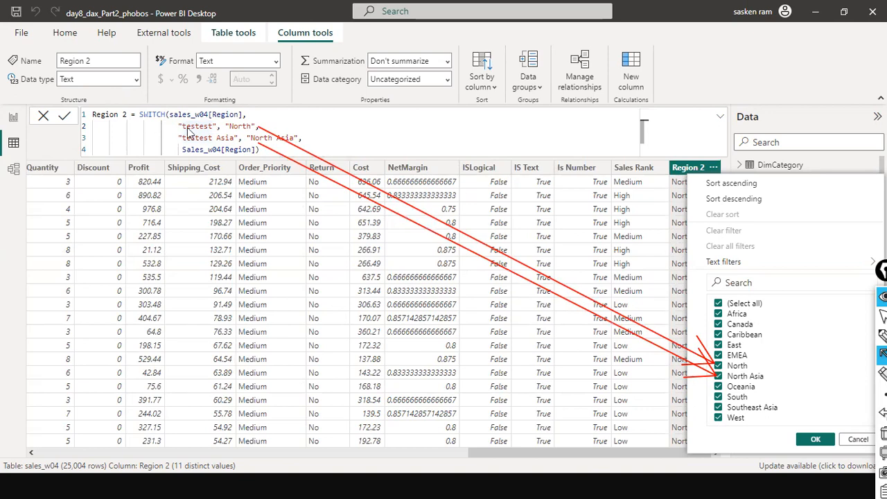
left_click_drag(290, 110, 244, 116)
left_click_drag(124, 130, 178, 125)
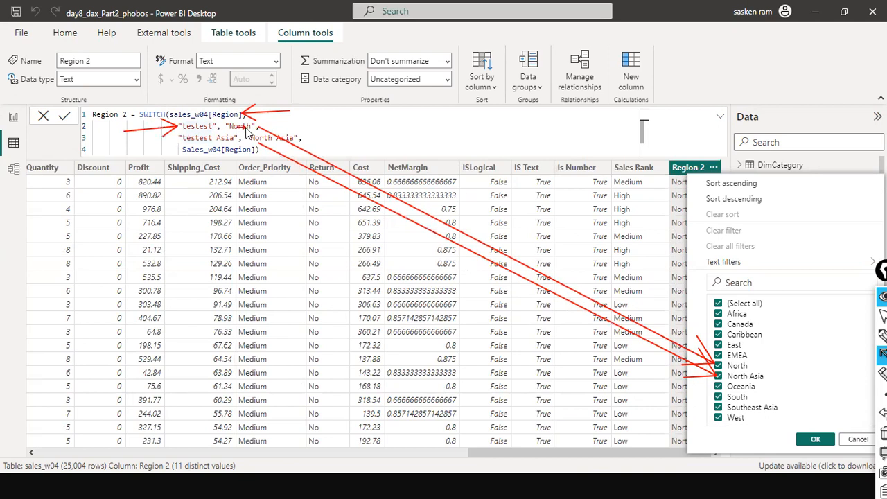
left_click_drag(286, 120, 253, 130)
left_click_drag(152, 144, 184, 137)
left_click_drag(318, 135, 302, 140)
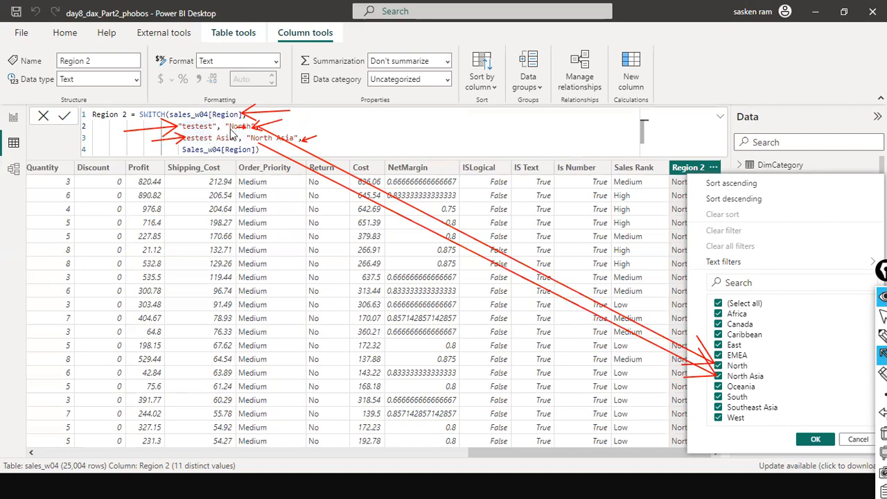
Try replacing the double quotes around North on the second line with single quotes
key("ctrl+shift+7")
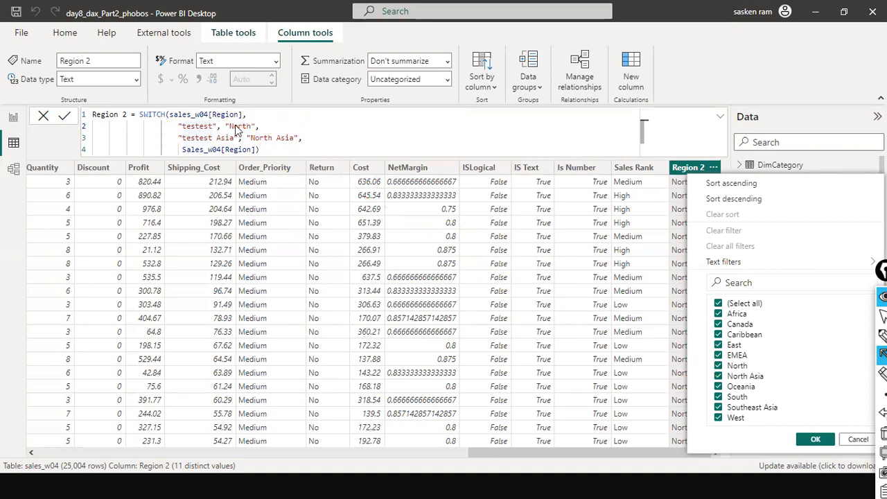
key("ctrl+shift+2")
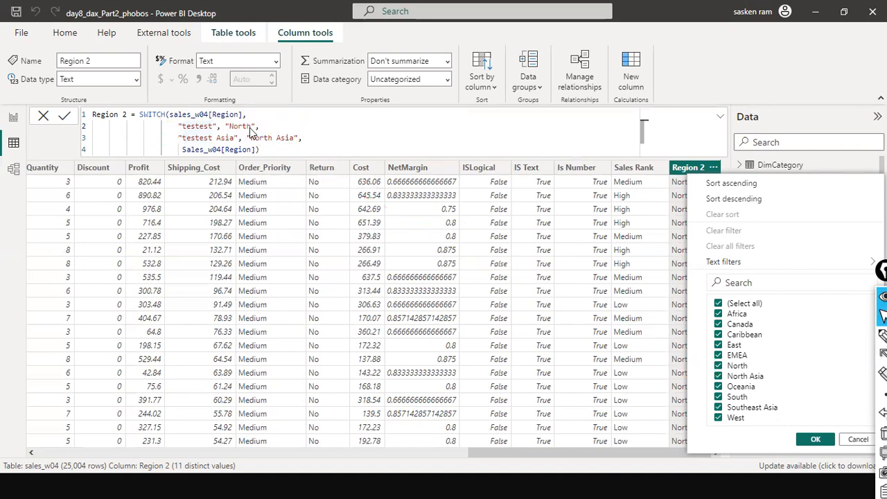
left_click(250, 127)
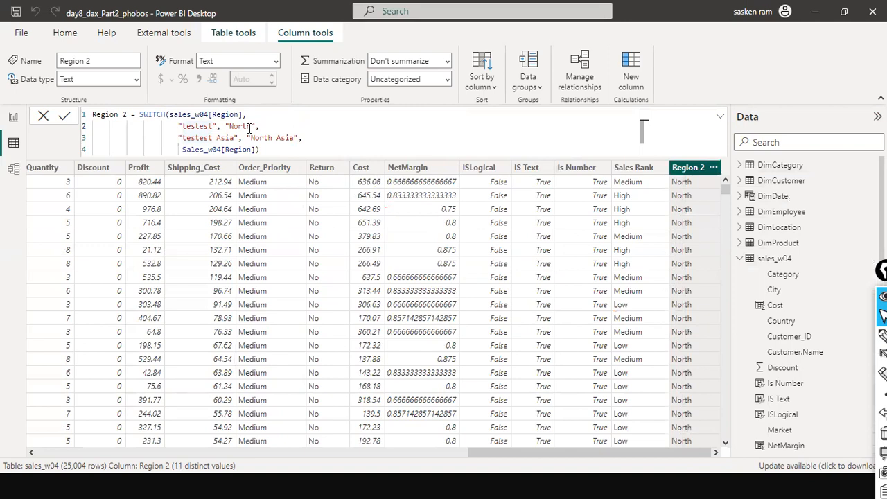
left_click(256, 126)
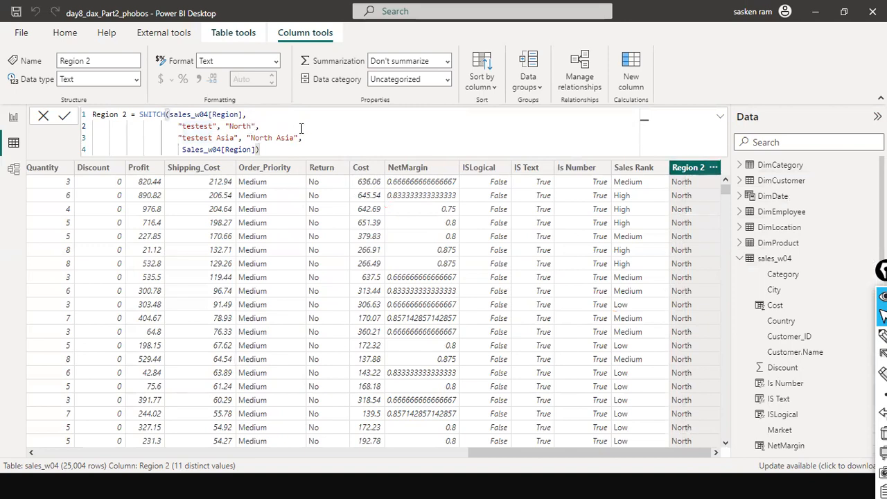
key("BackSpace")
key("BackSpace")
type("',")
key("Left")
key("Left")
key("Left")
key("Left")
key("BackSpace")
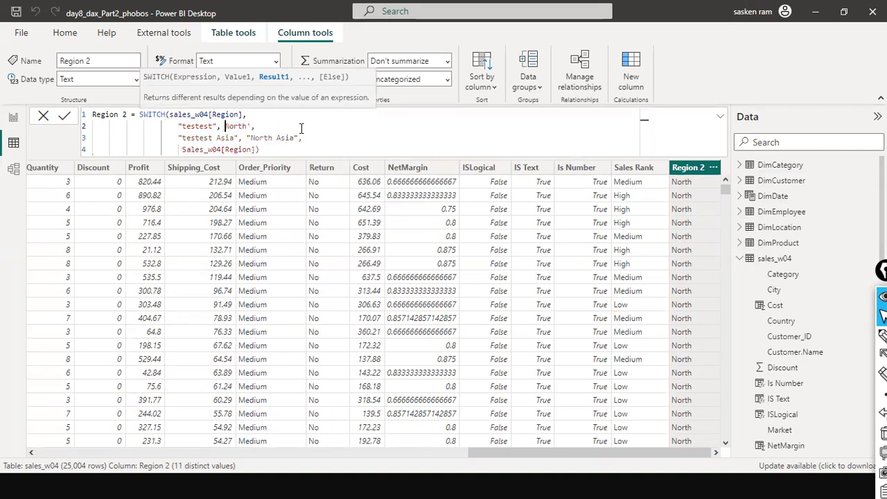
type("'")
key("Right")
key("Right")
key("Right")
key("Right")
key("Right")
key("Right")
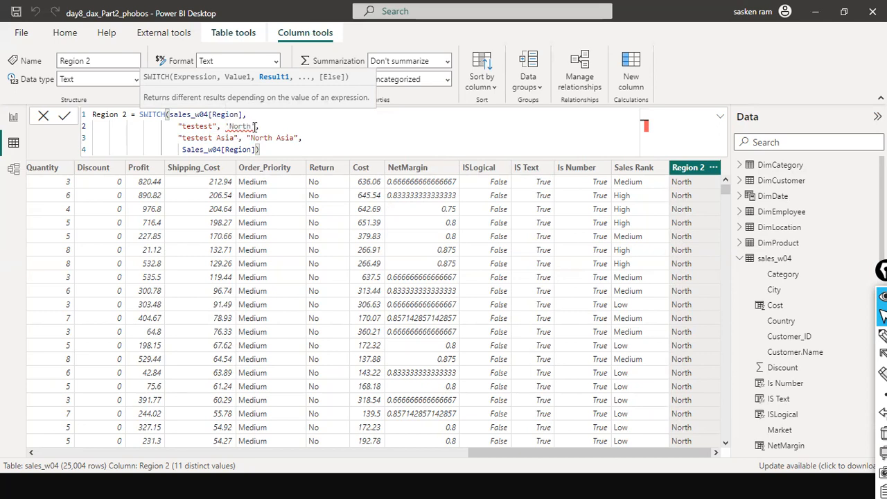
key("BackSpace")
type("\"")
key("Left")
key("Left")
key("Left")
key("Left")
key("Left")
key("Left")
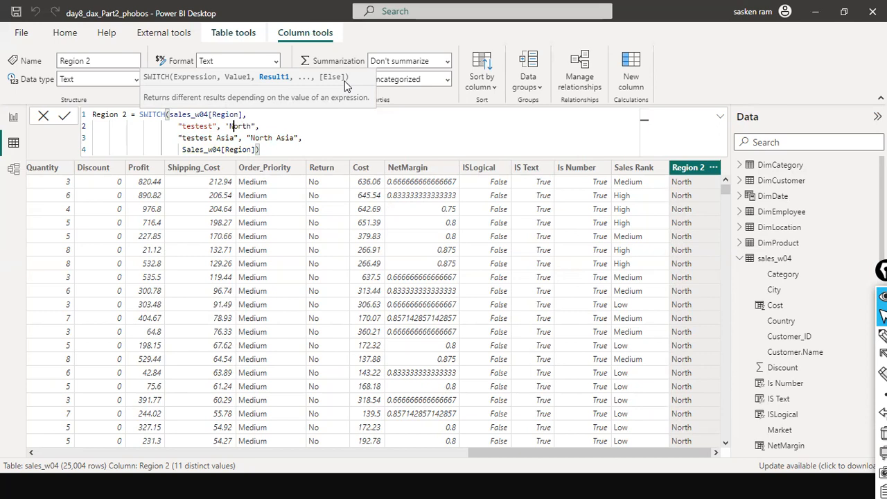
key("BackSpace")
type("\"")
key("BackSpace")
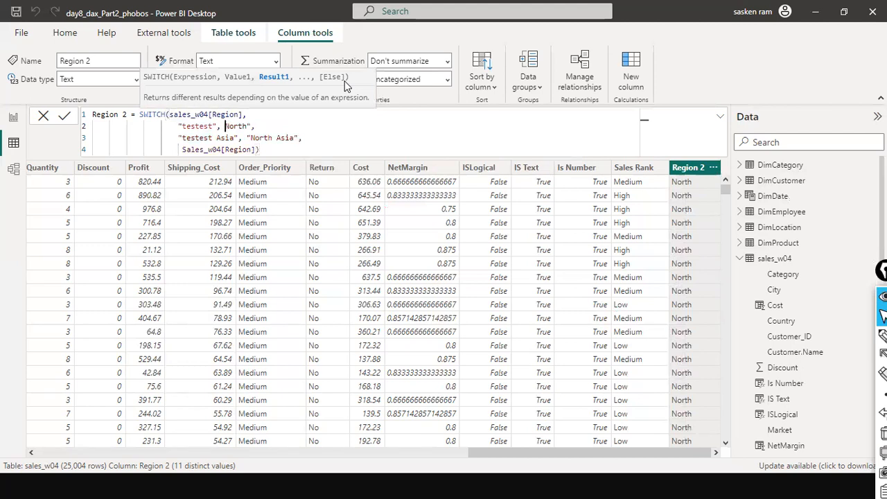
type("'")
key("Right")
key("Right")
key("Right")
key("Right")
key("Right")
key("Delete")
type("'")
key("Right")
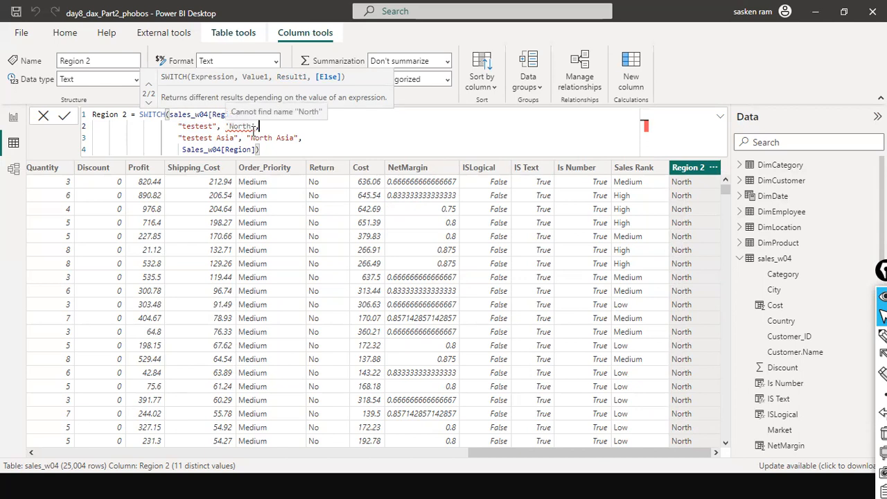
Restore the double quotes around North on the second line
left_click(253, 127)
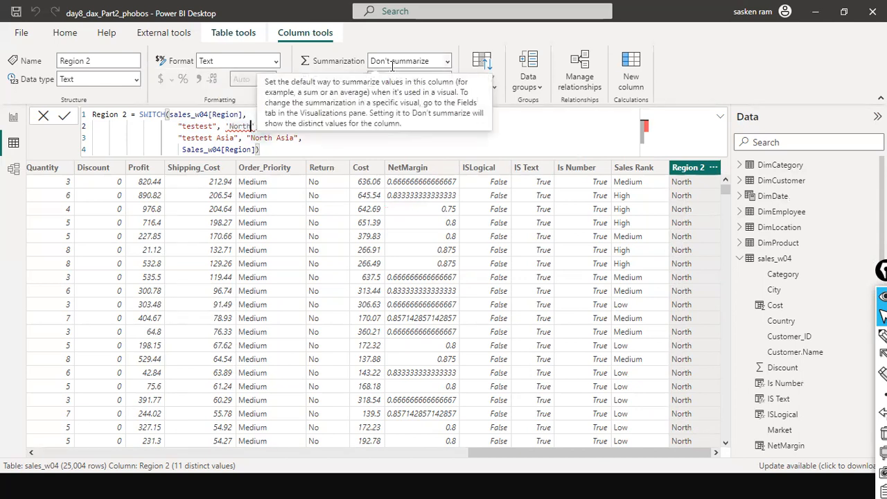
type("\"")
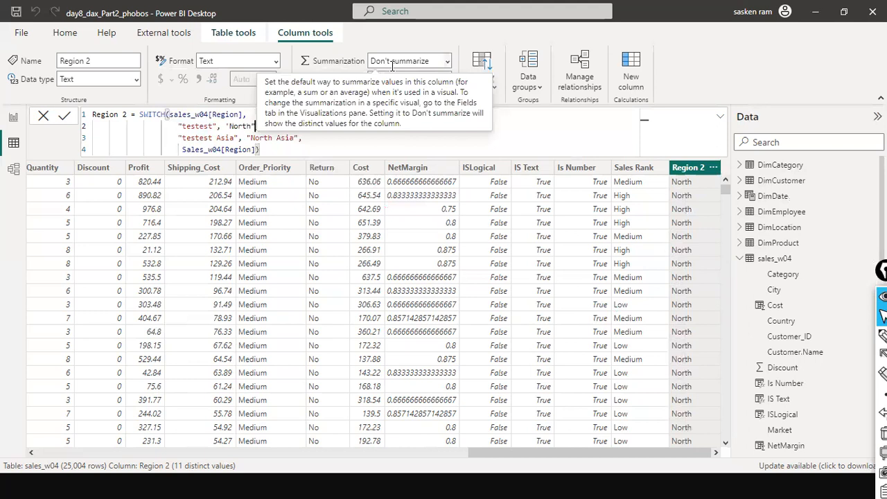
key("Left")
key("Left")
key("Left")
key("Left")
key("Left")
key("Left")
type("\"")
left_click(310, 131)
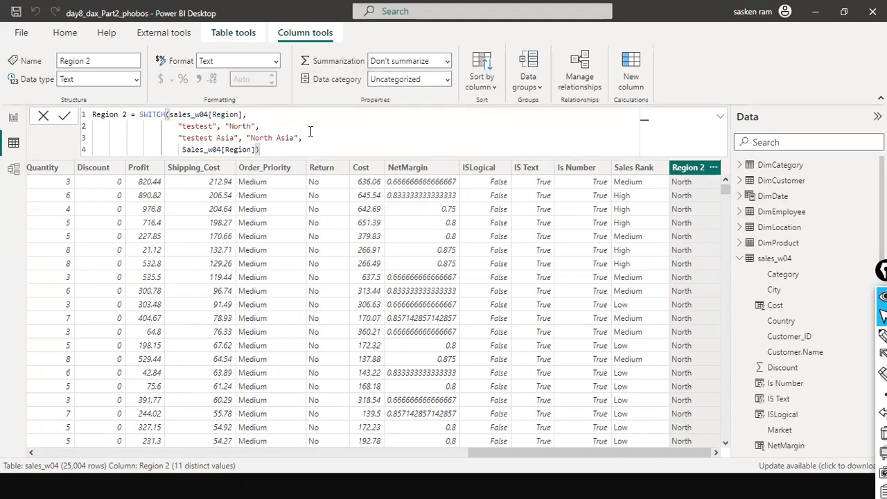
Review the Region 2 filter list and scroll through the table rows
key("Down")
key("Down")
key("Up")
key("Up")
left_click(309, 146)
left_click_drag(179, 150, 171, 149)
left_click(364, 146)
left_click(178, 150)
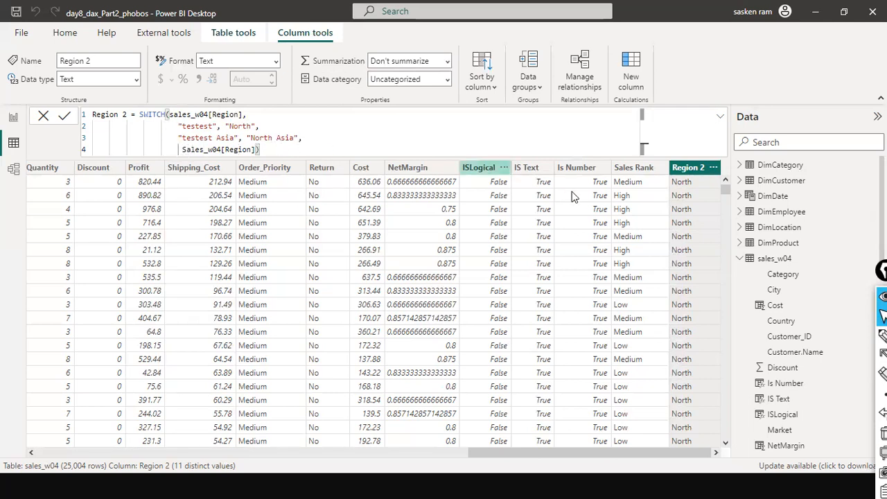
left_click(713, 169)
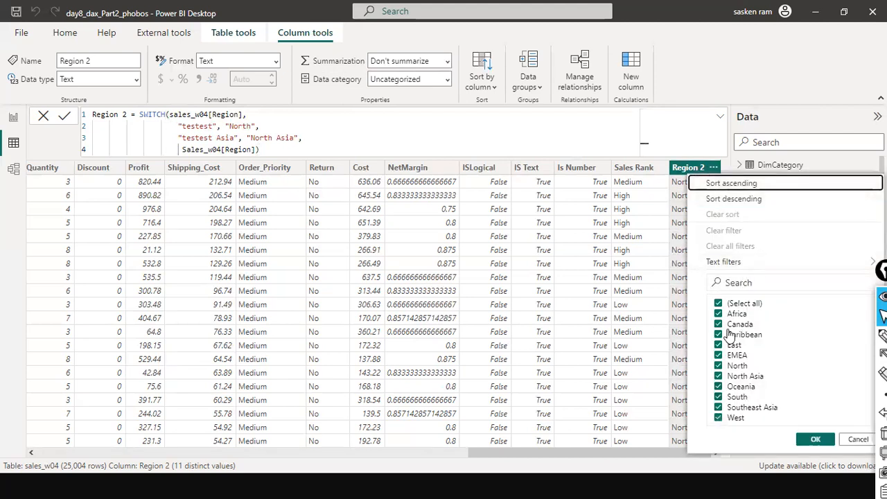
left_click(851, 442)
scroll(699, 311, "down", 2)
scroll(700, 316, "down", 6)
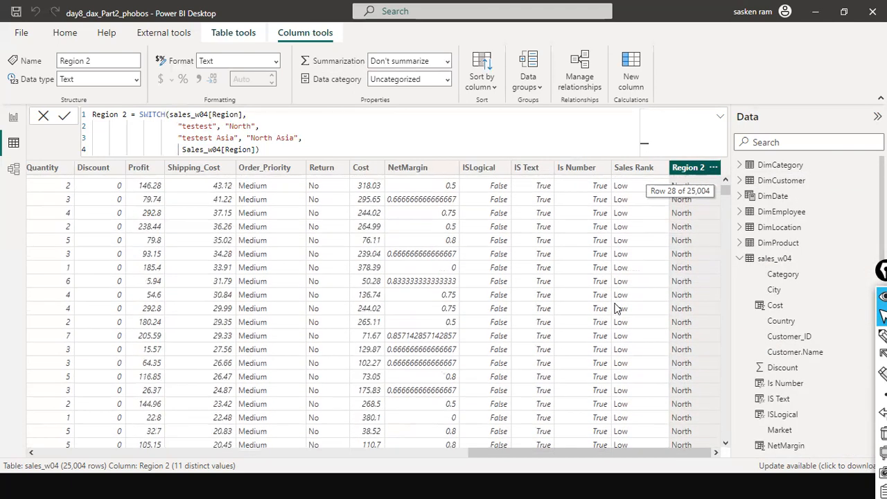
Highlight parts of the SWITCH formula to explain its expression, values and results
left_click(178, 149)
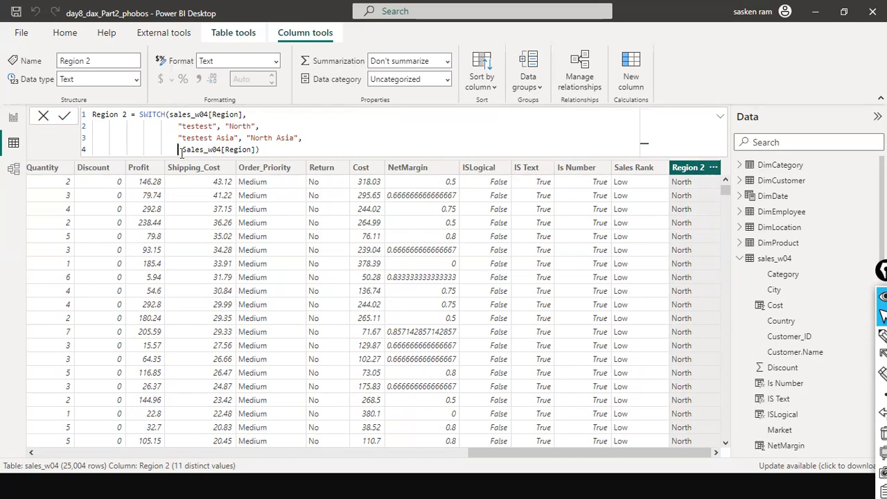
key("shift+Home")
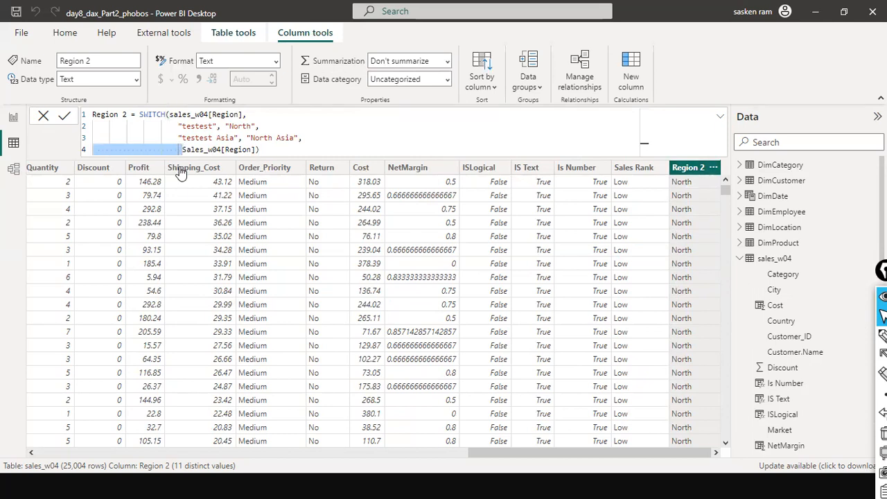
left_click(378, 141)
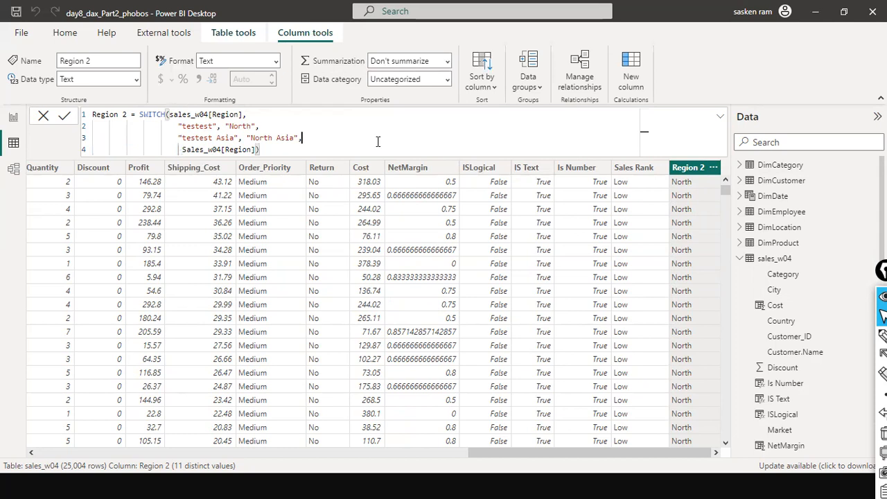
left_click(296, 148)
left_click_drag(174, 114, 240, 114)
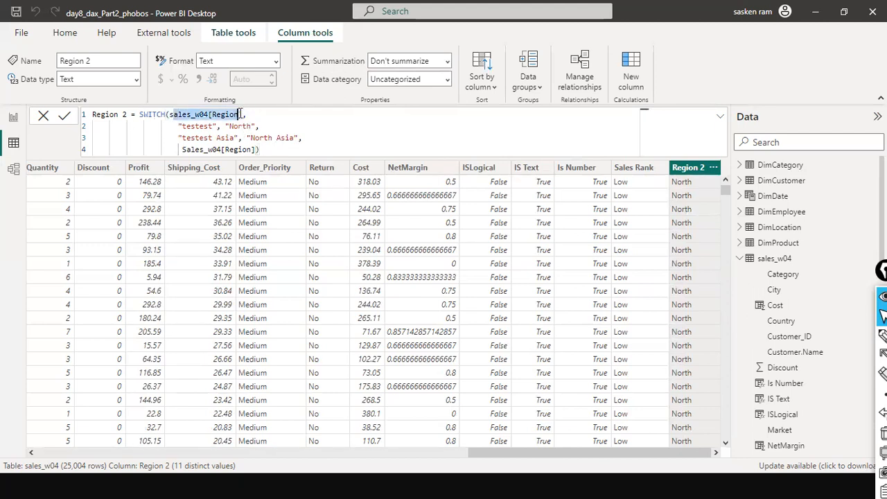
left_click(226, 125)
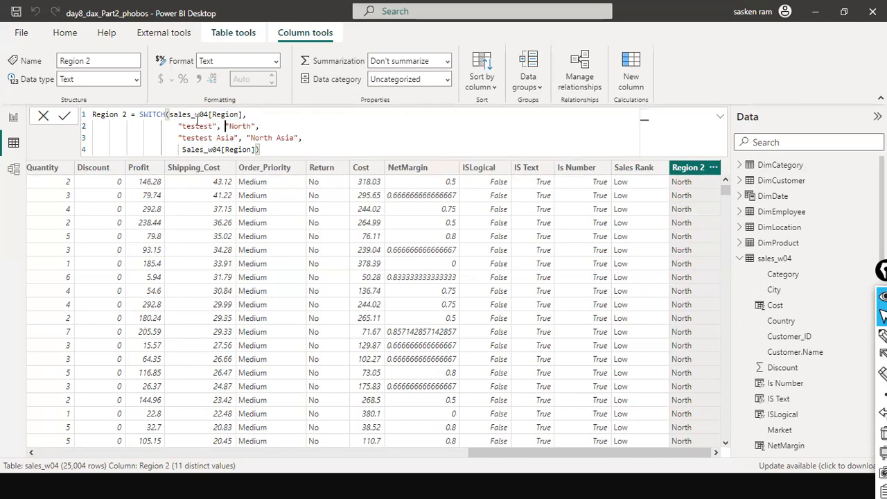
double_click(193, 114)
double_click(227, 114)
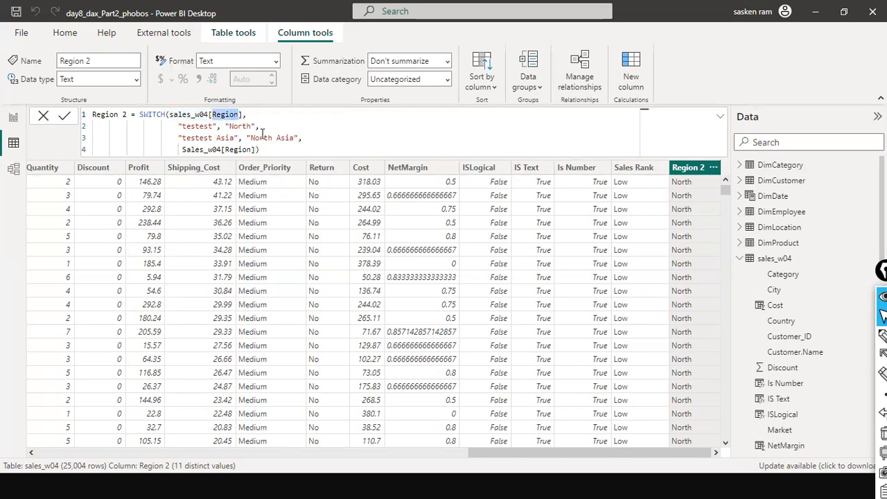
left_click(196, 129)
double_click(198, 126)
left_click(234, 126)
double_click(237, 126)
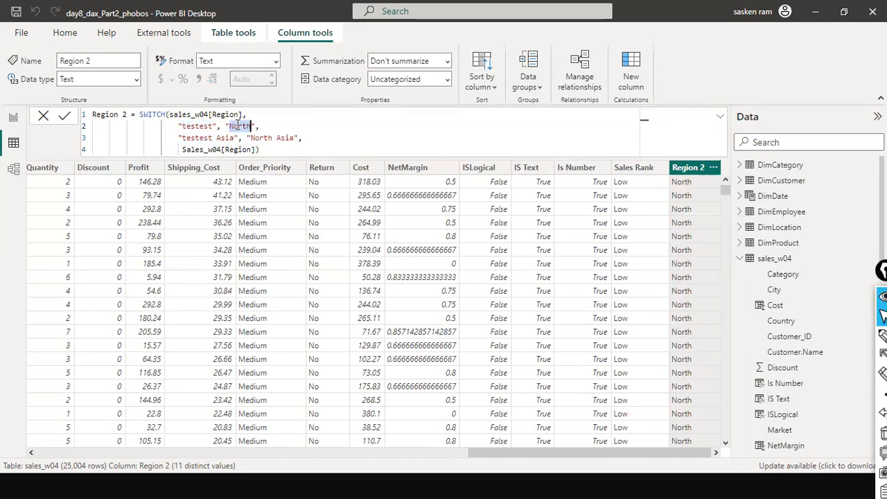
left_click(266, 150)
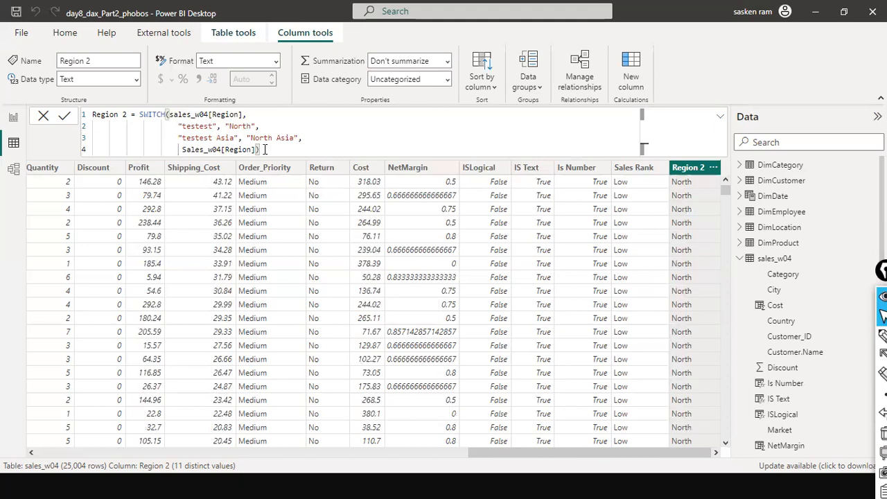
left_click(244, 114)
type(",")
left_click(309, 146)
type(")")
key("BackSpace")
Select the whole SWITCH formula, then highlight its expression and the testest value
left_click(171, 116)
left_click(269, 151)
left_click_drag(168, 114, 260, 149)
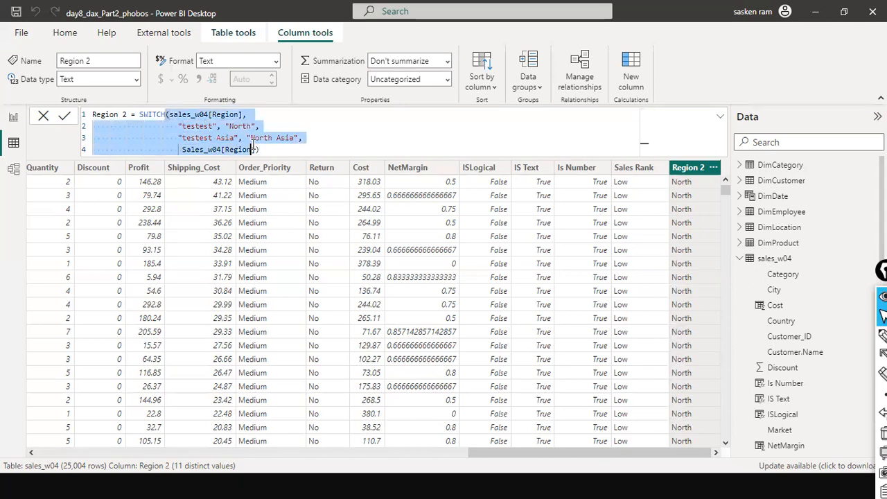
left_click(290, 148)
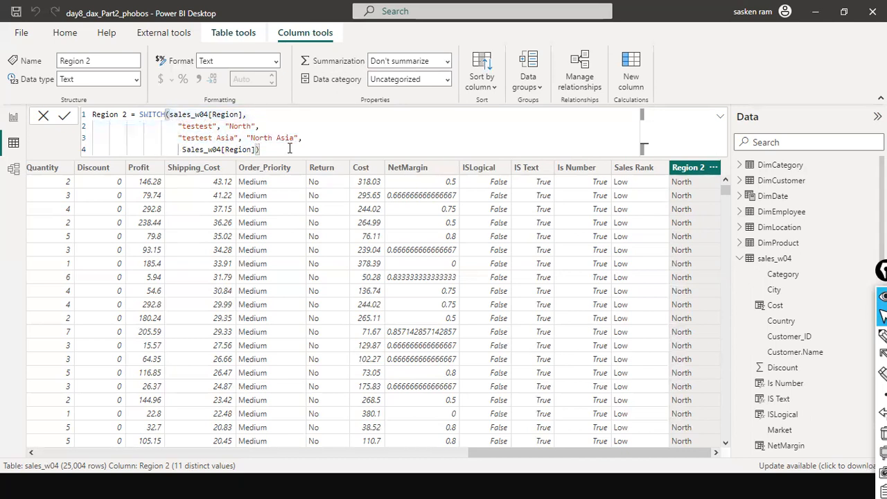
left_click_drag(180, 114, 242, 115)
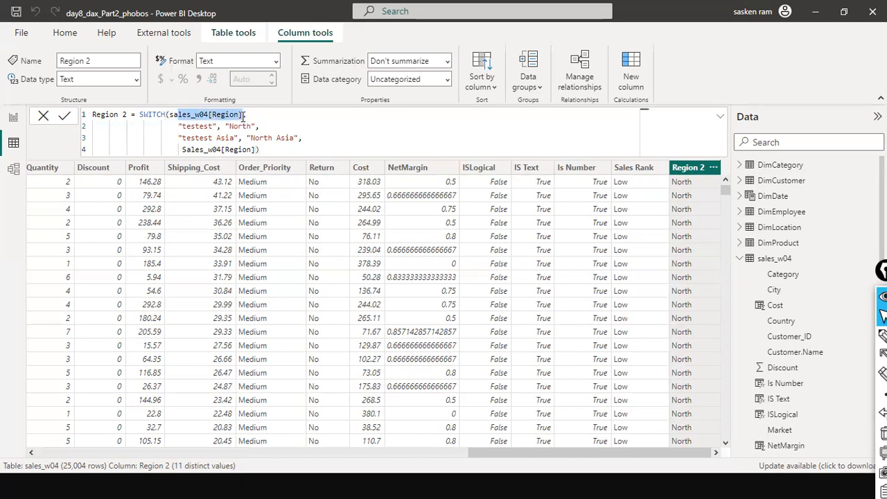
double_click(205, 126)
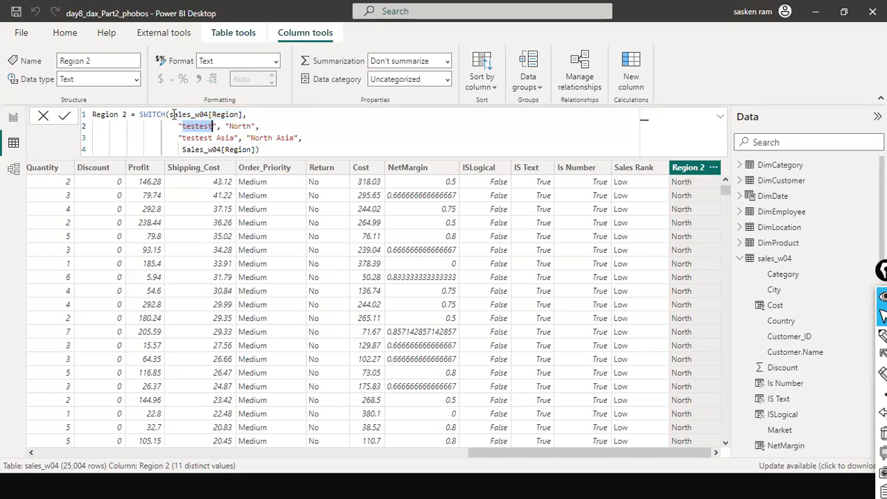
left_click(265, 149)
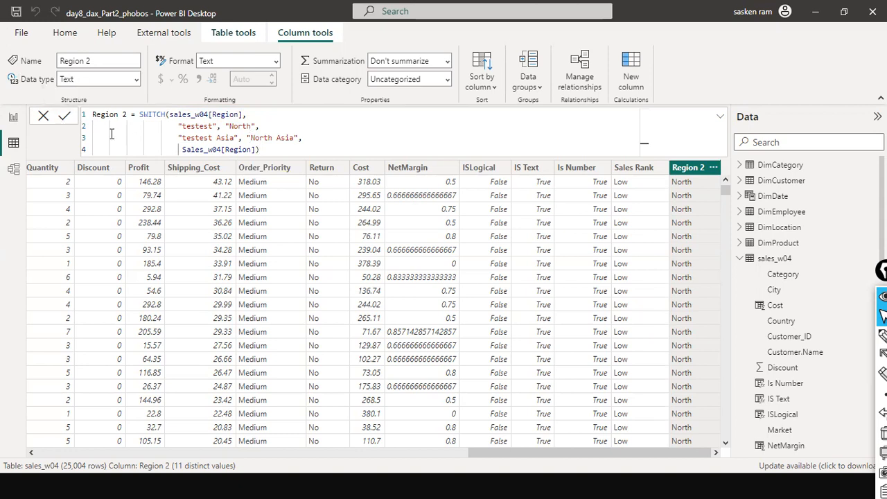
Recheck the Region 2 filter list, cancel editing the formula and collapse the formula bar
left_click(713, 168)
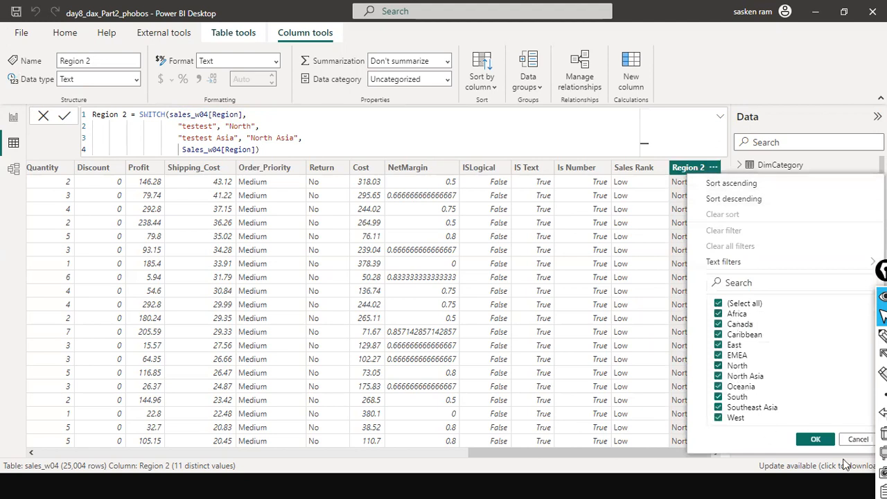
left_click(857, 445)
left_click(234, 127)
left_click_drag(292, 154, 170, 115)
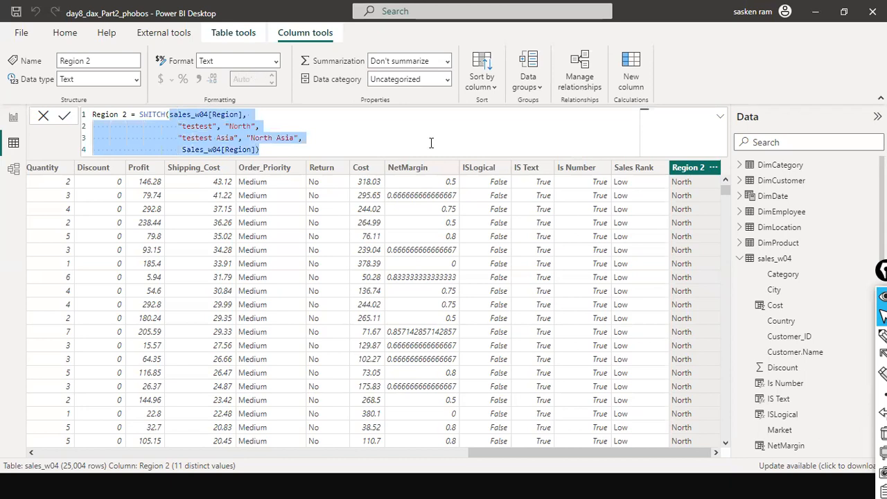
left_click(42, 116)
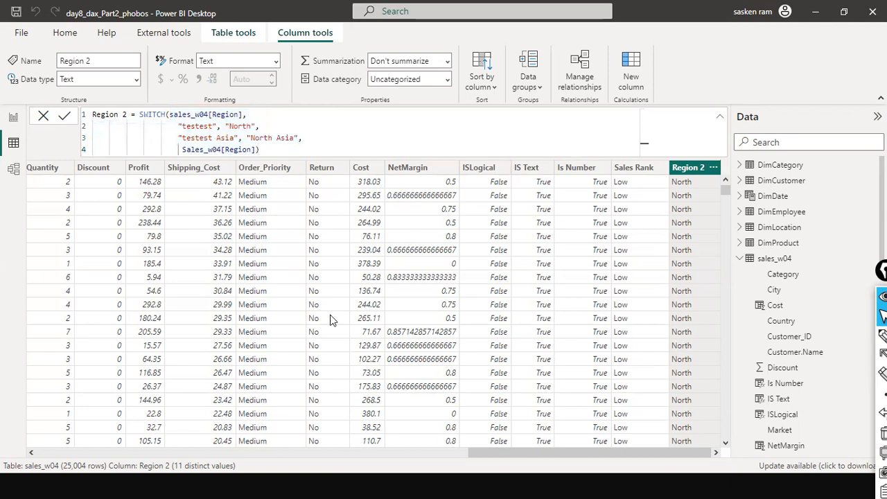
left_click(43, 116)
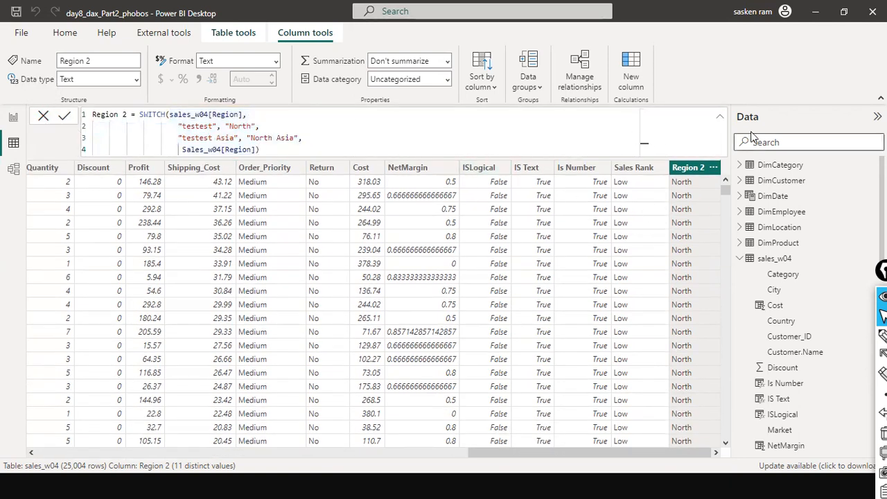
left_click(720, 116)
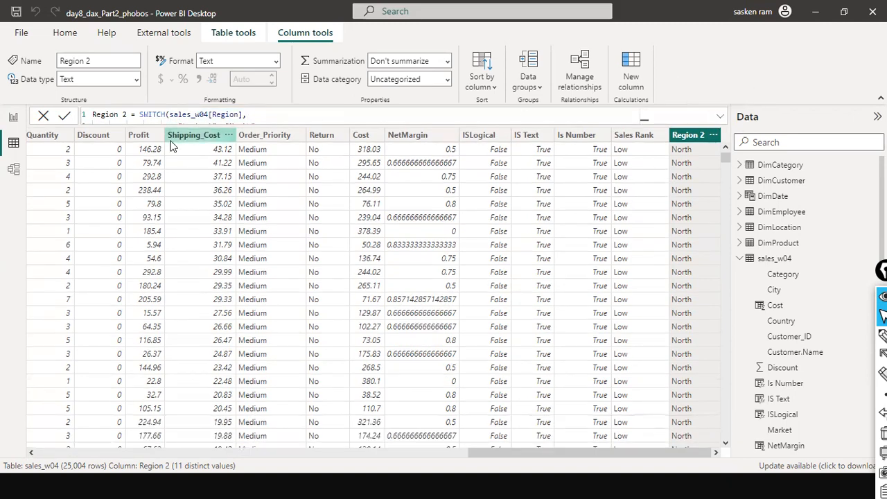
left_click_drag(506, 452, 884, 446)
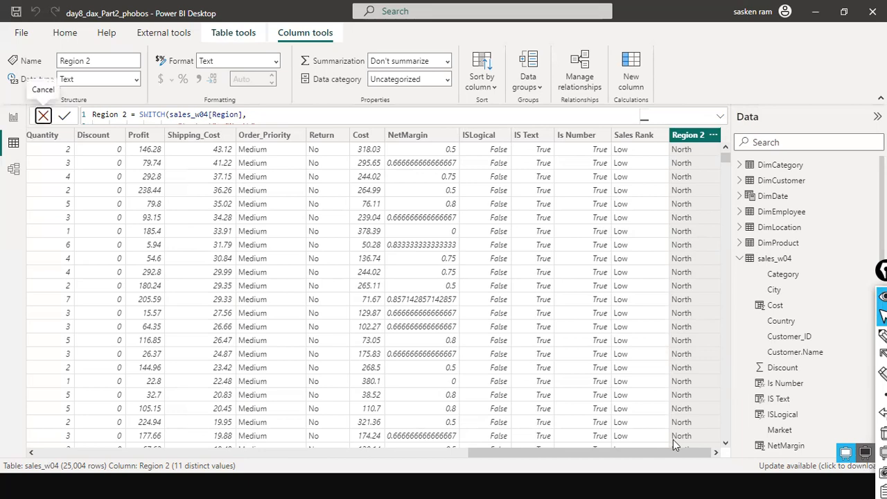
key("alt+Tab")
key("alt+Tab")
key("alt+Tab")
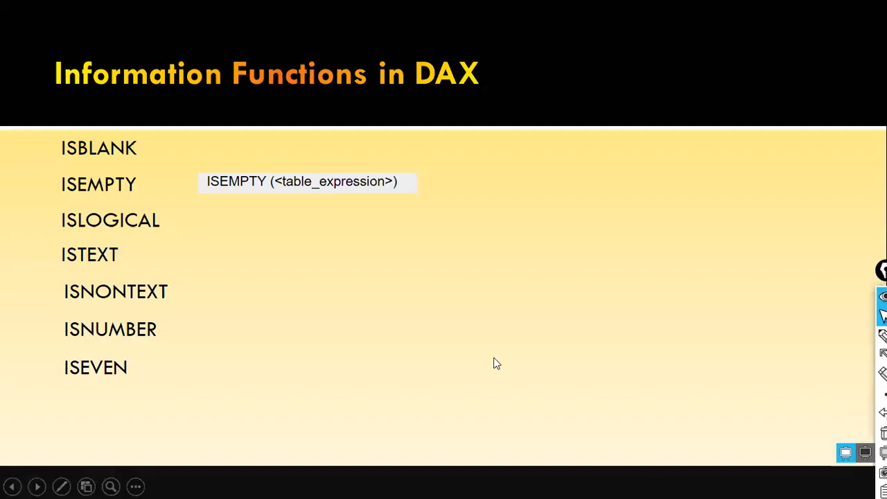
left_click(494, 362)
key("Right")
key("Left")
key("Left")
key("Left")
key("Left")
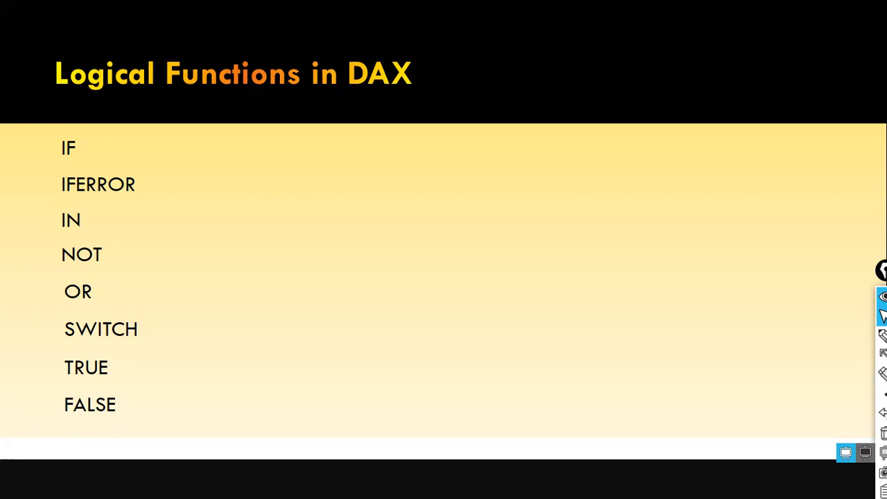
key("Right")
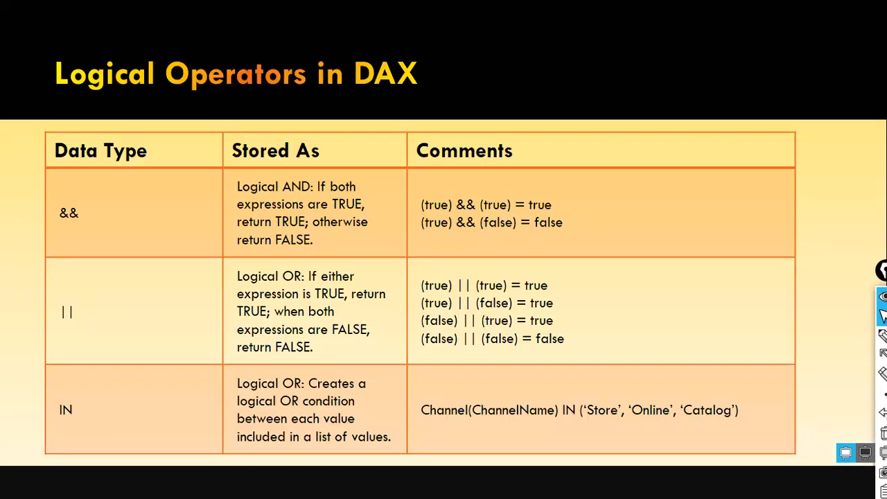